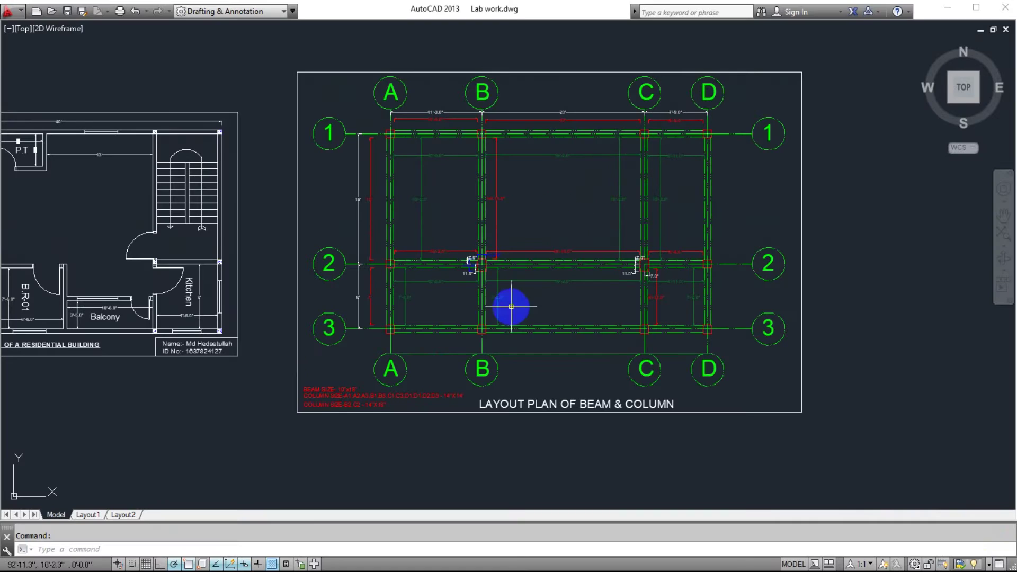
Examine the grid spacings and beam spans between grid lines A–D and 1–3 in the beam and column layout plan.
middle_click_drag(584, 346, 604, 366)
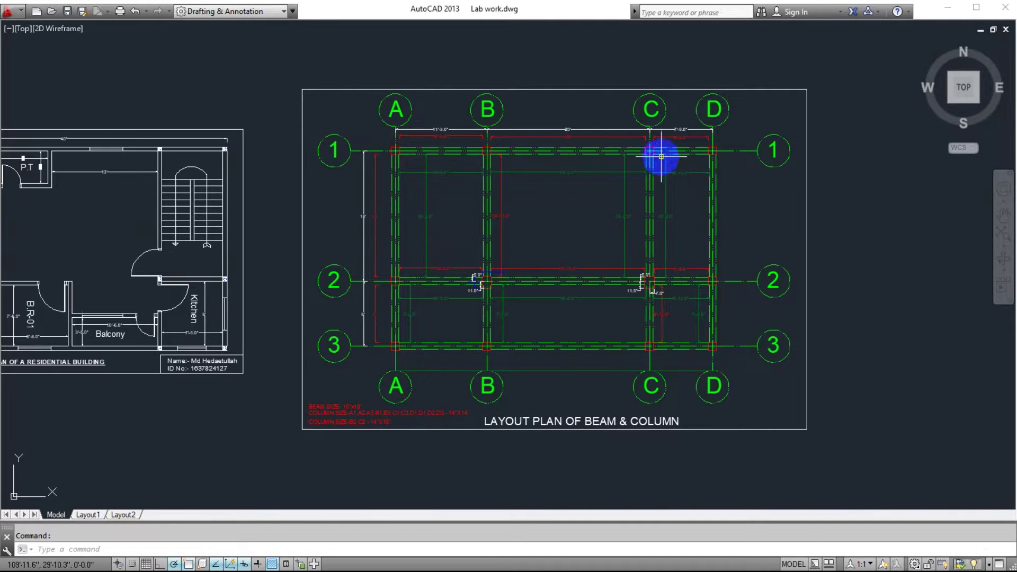
scroll(406, 413, "up", 2)
scroll(329, 387, "up", 3)
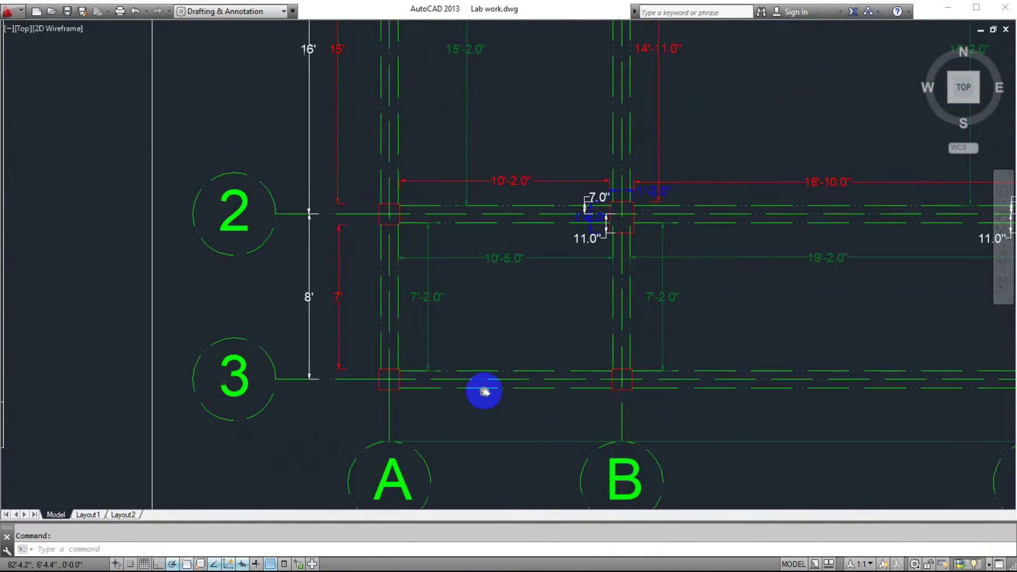
middle_click_drag(625, 234, 692, 314)
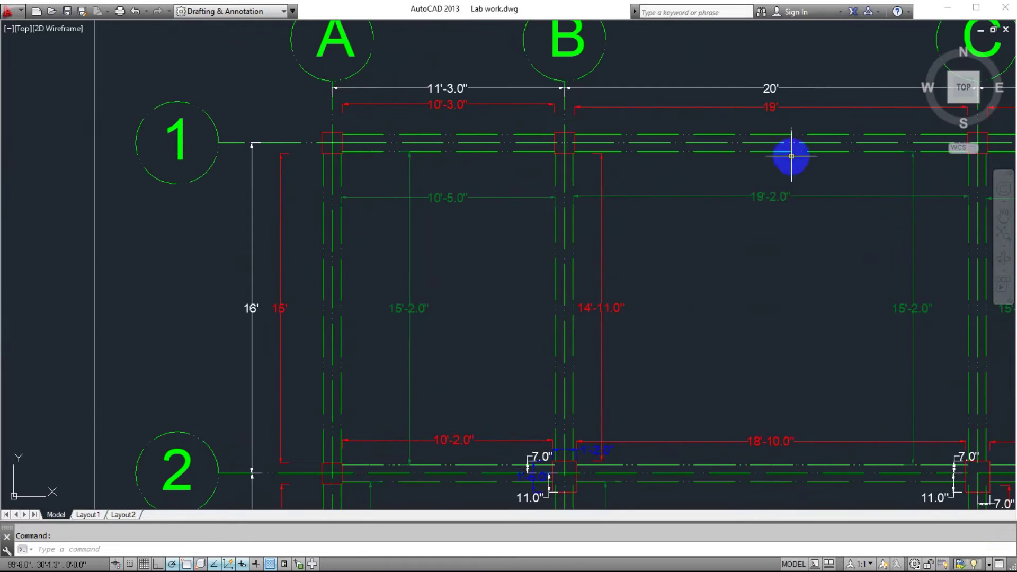
scroll(819, 228, "down", 2)
middle_click_drag(811, 269, 634, 248)
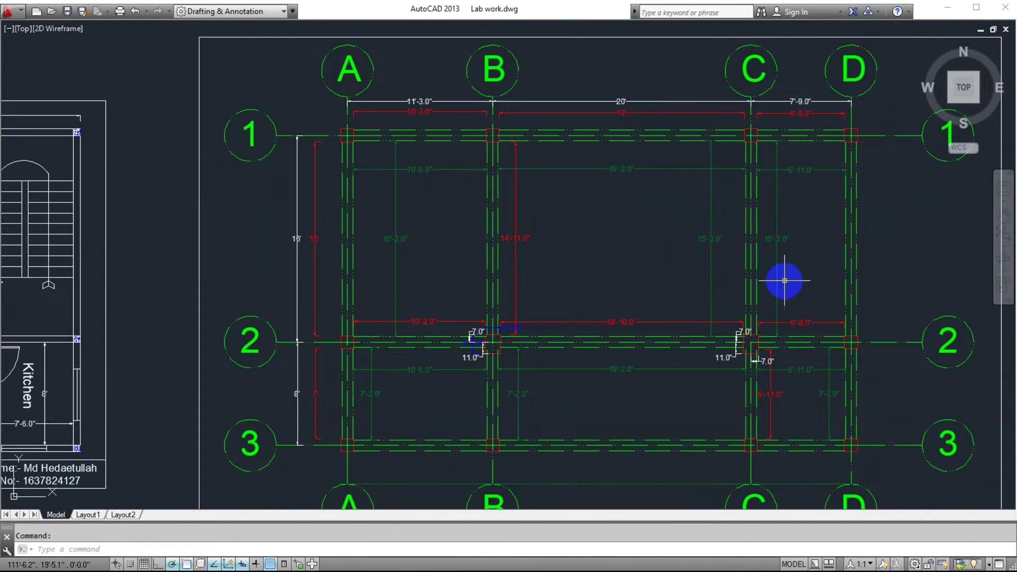
middle_click_drag(692, 334, 684, 293)
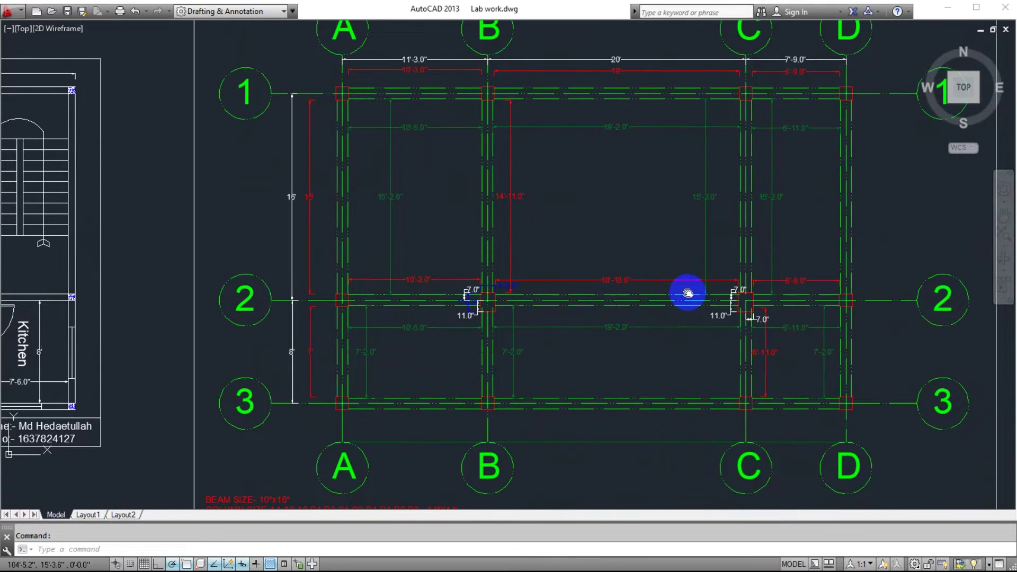
middle_click_drag(647, 245, 659, 248)
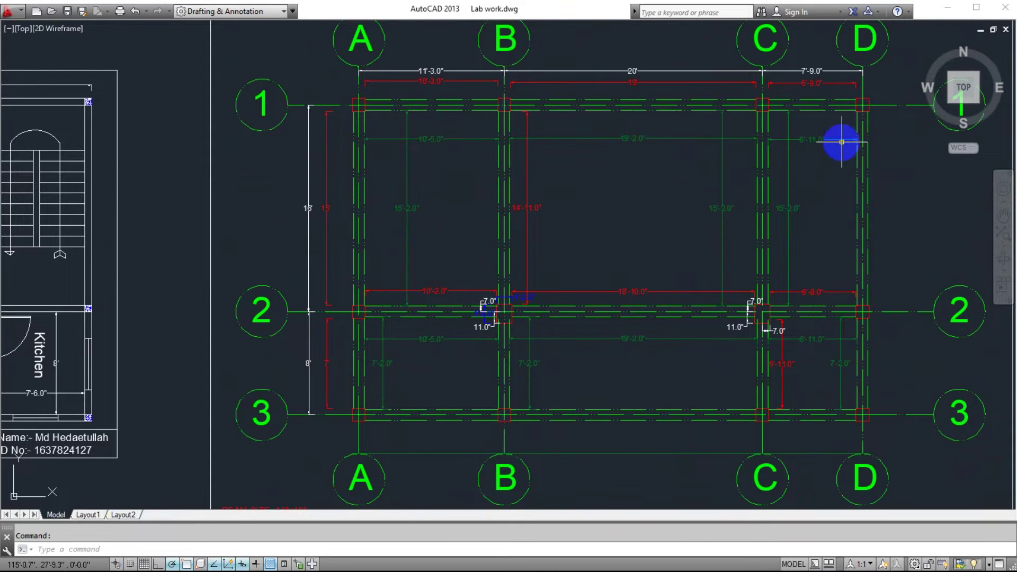
middle_click_drag(692, 189, 670, 192)
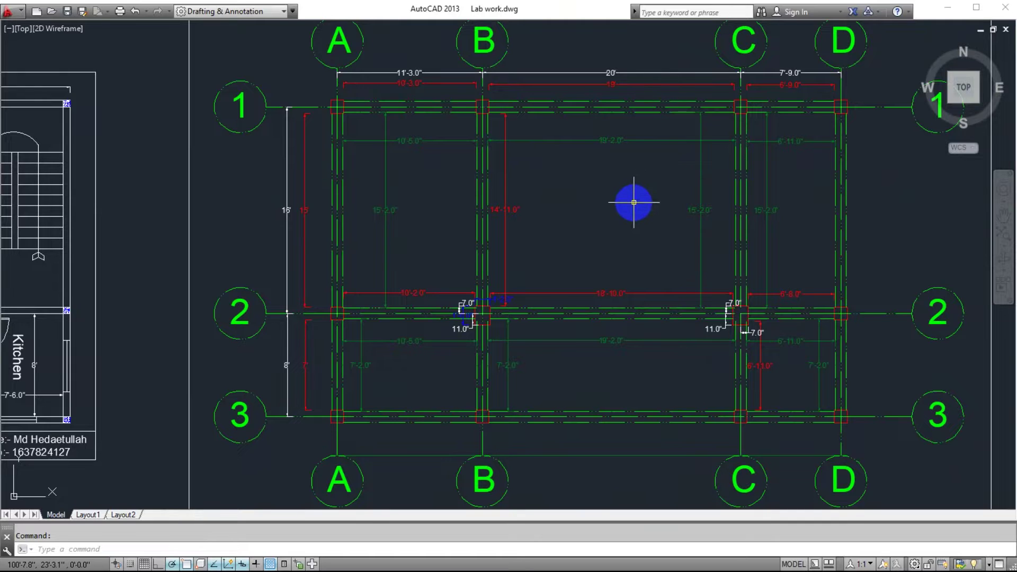
middle_click_drag(634, 203, 637, 205)
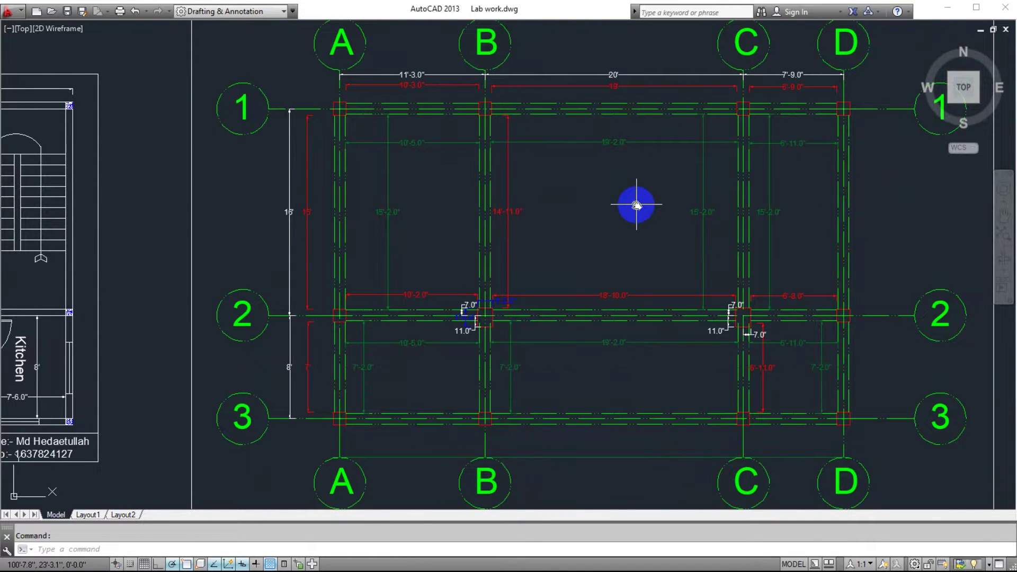
middle_click_drag(637, 205, 628, 200)
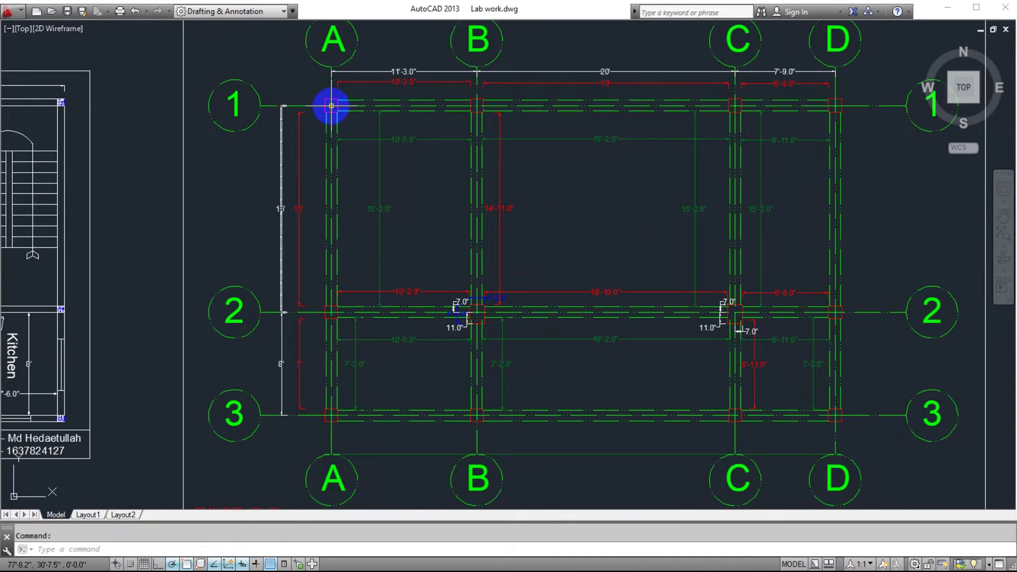
Examine the column positions and offsets at the intersections along grid line 2 of the layout plan.
left_click(227, 135)
left_click(330, 63)
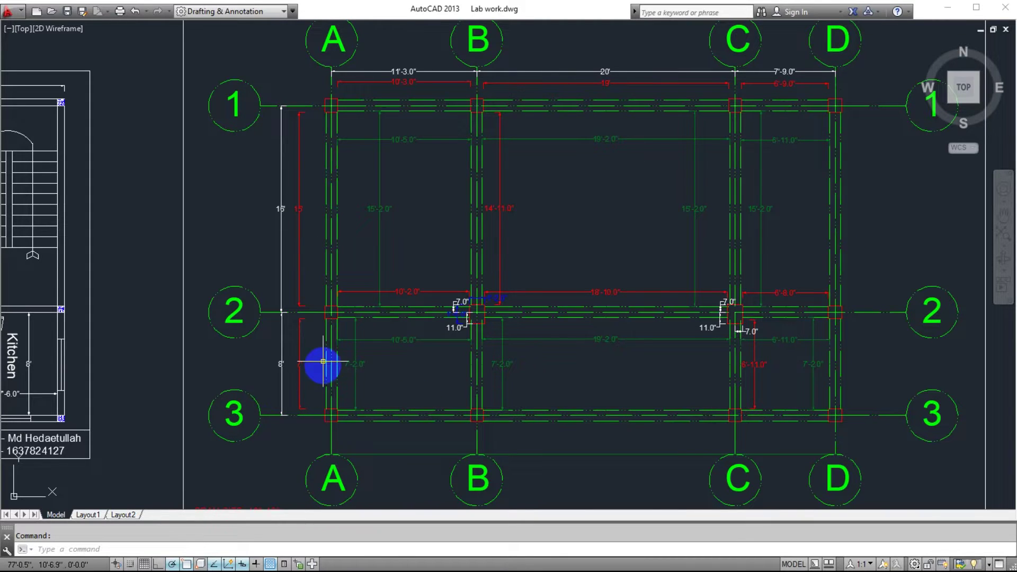
scroll(334, 308, "up", 4)
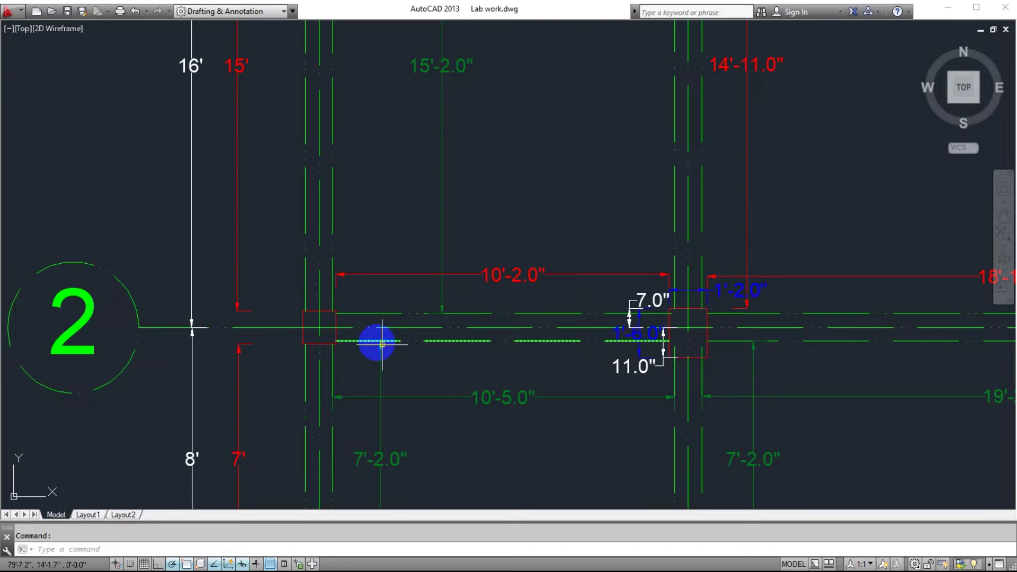
scroll(382, 345, "down", 2)
scroll(595, 339, "up", 2)
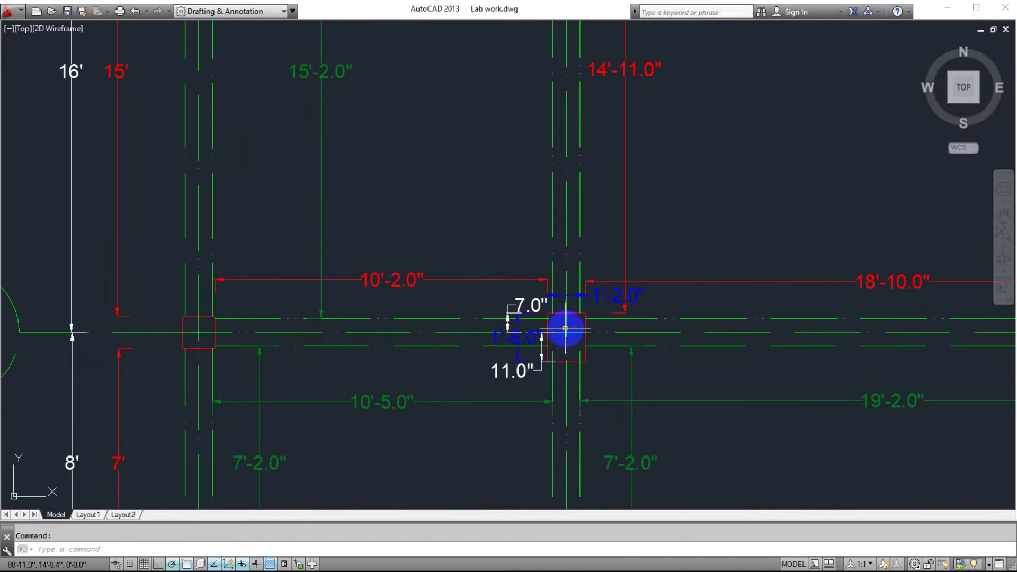
scroll(565, 338, "down", 4)
middle_click_drag(781, 422, 618, 408)
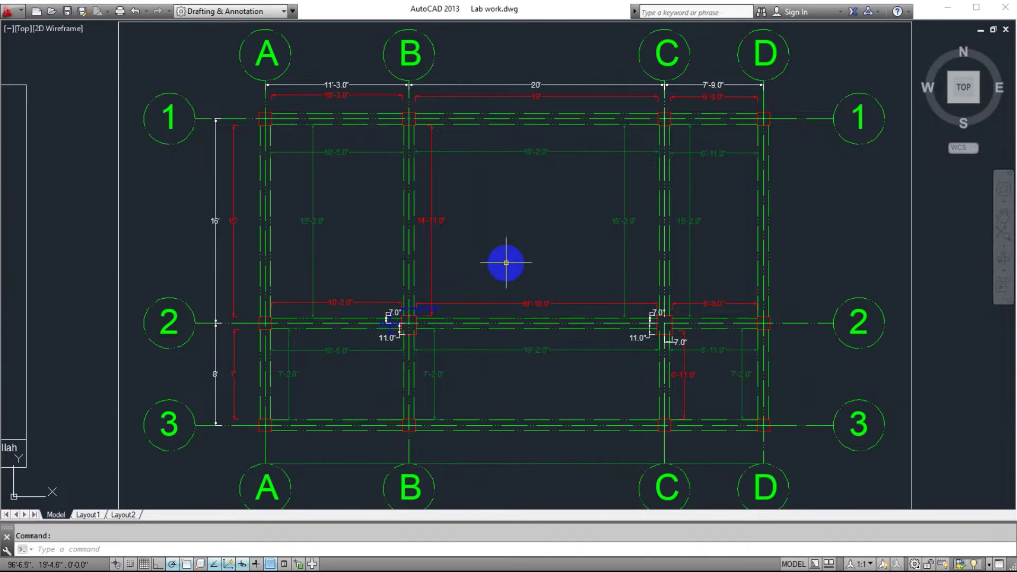
scroll(506, 263, "down", 2)
mouse_move(505, 236)
middle_mouse_down()
mouse_move(519, 235)
mouse_move(520, 217)
mouse_move(491, 235)
middle_mouse_up()
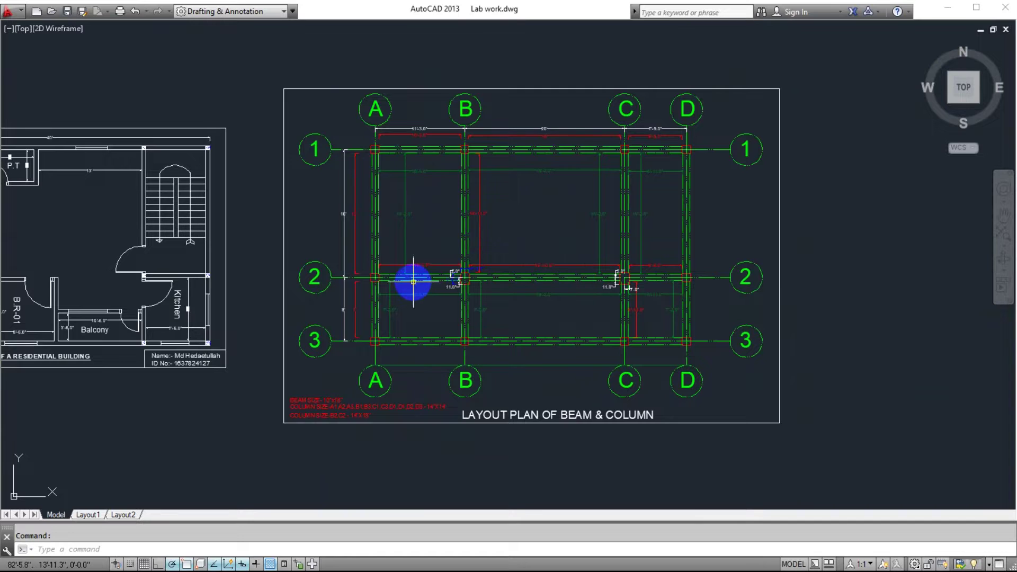
middle_click_drag(589, 250, 601, 232)
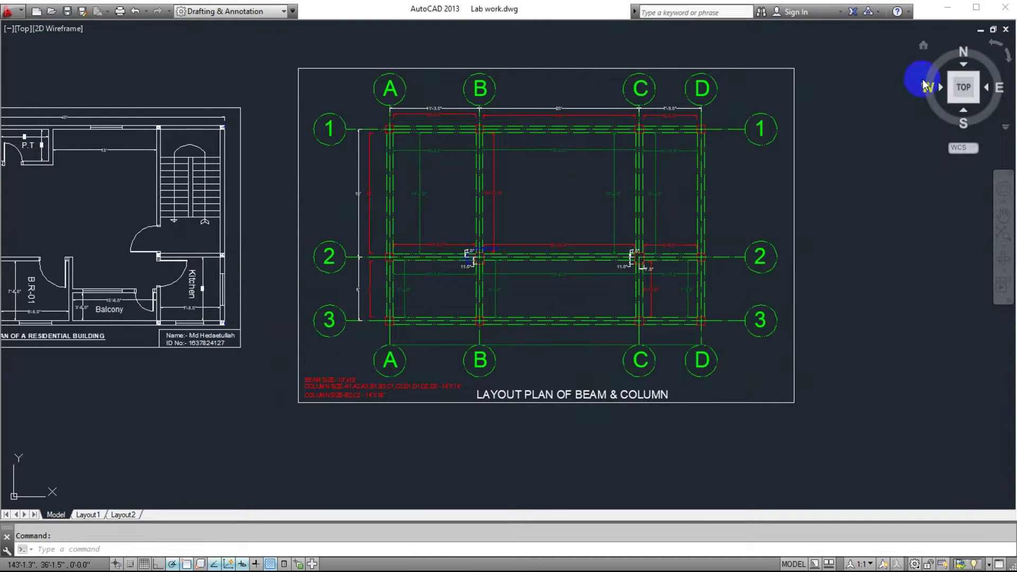
Switch from AutoCAD to ETABS and open the existing model SOCE from the Full building design folder.
left_click(948, 8)
left_click(425, 19)
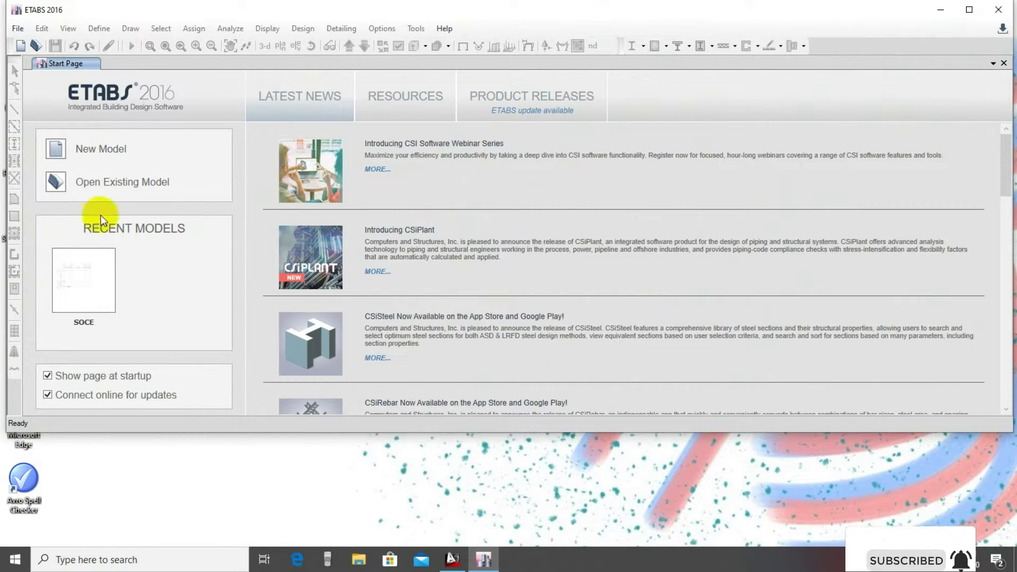
left_click(37, 44)
left_click(171, 112)
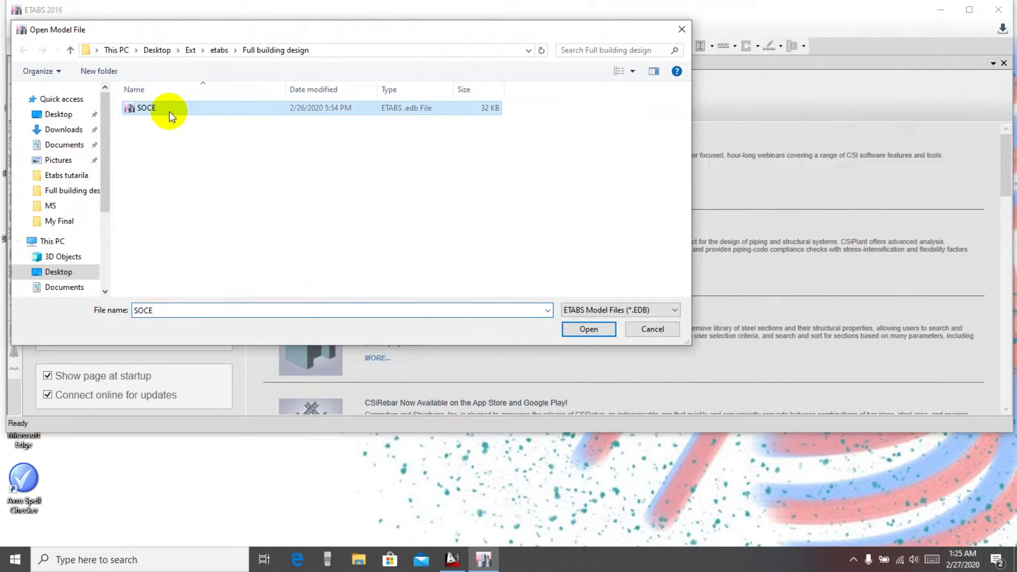
left_click(589, 330)
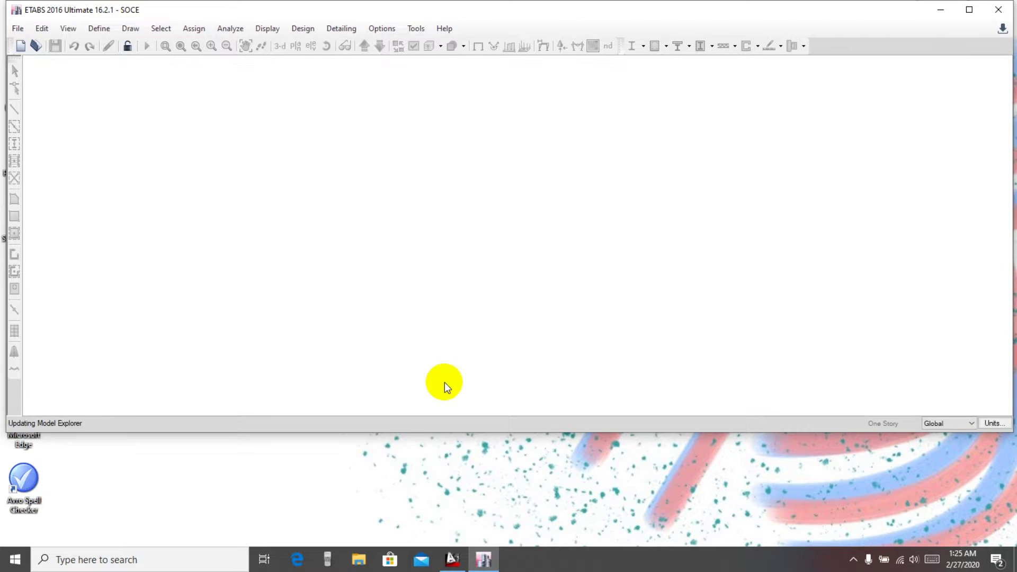
Add a second view window with the 3-D view beside the plan view, and shift the divider to widen the 3-D view.
scroll(627, 246, "down", 5)
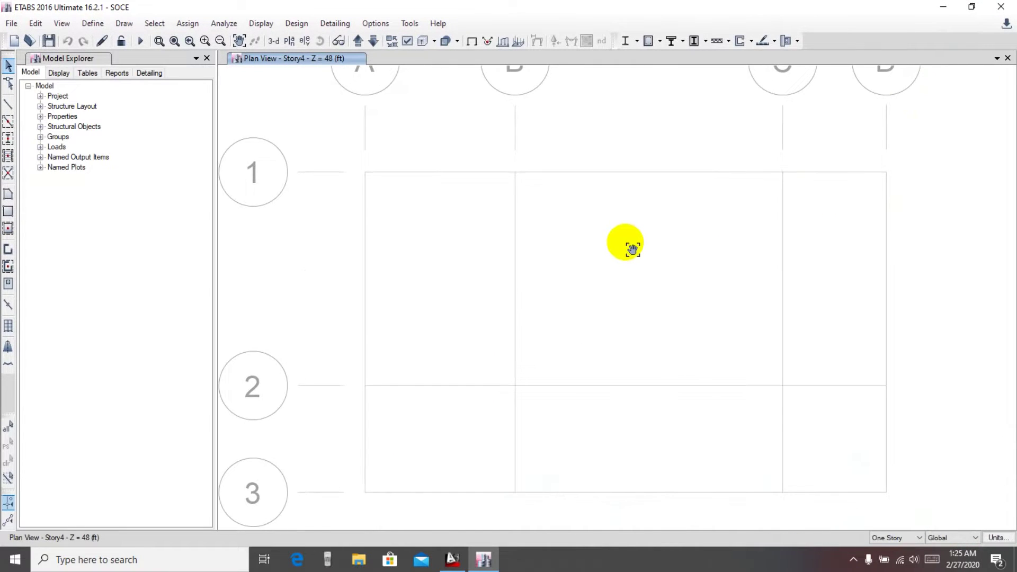
scroll(608, 252, "up", 3)
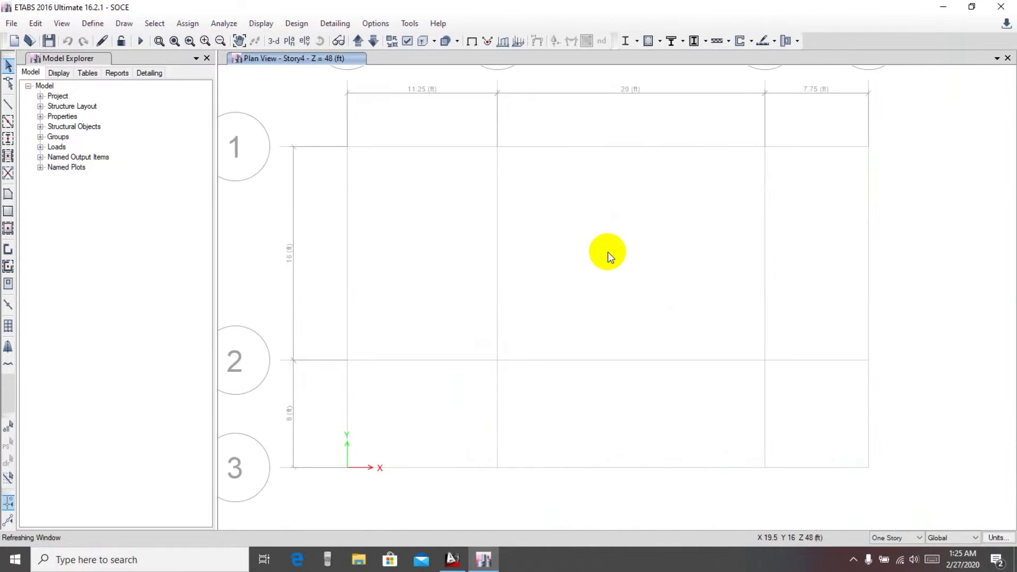
scroll(614, 261, "down", 4)
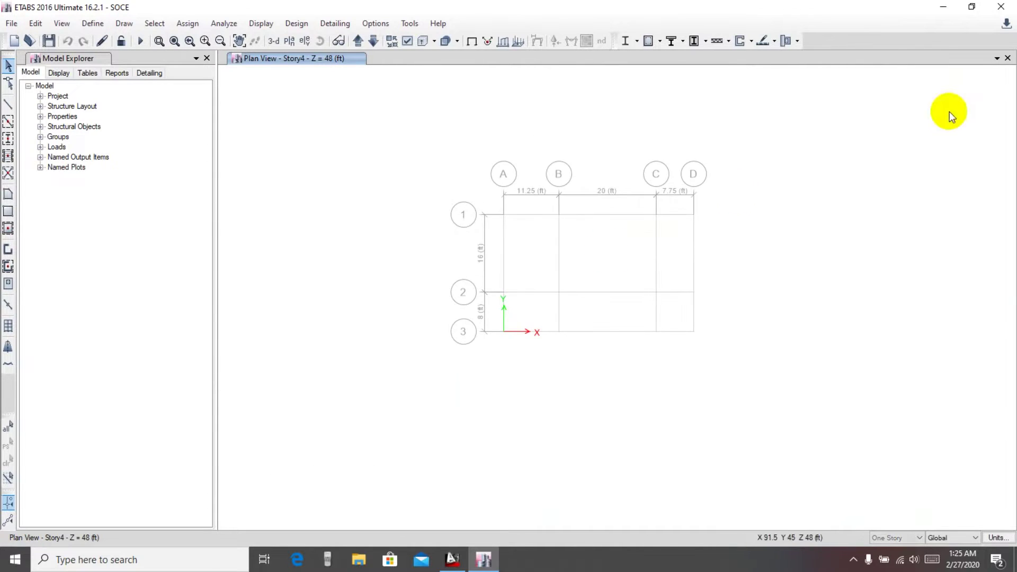
left_click(997, 58)
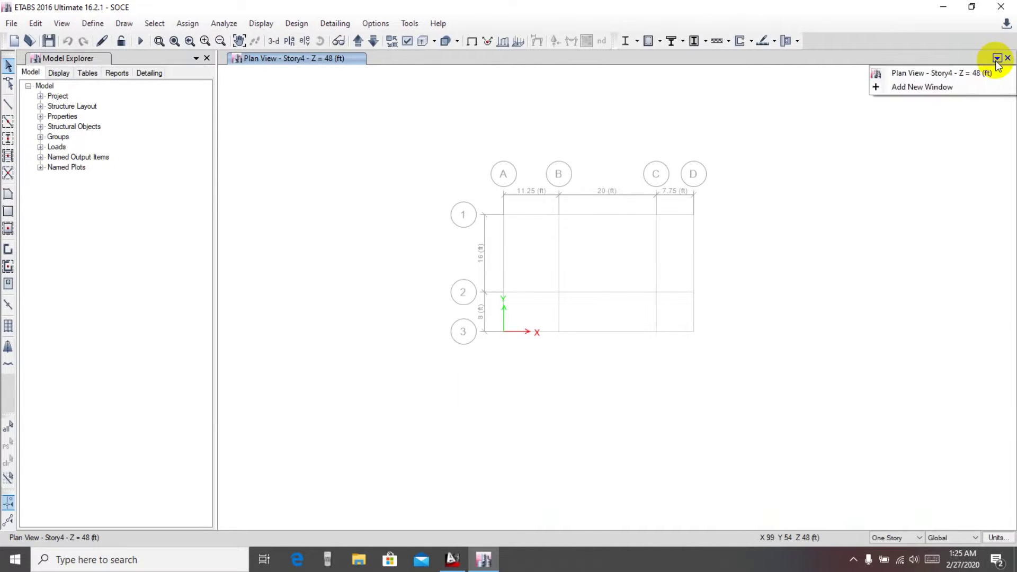
left_click(919, 87)
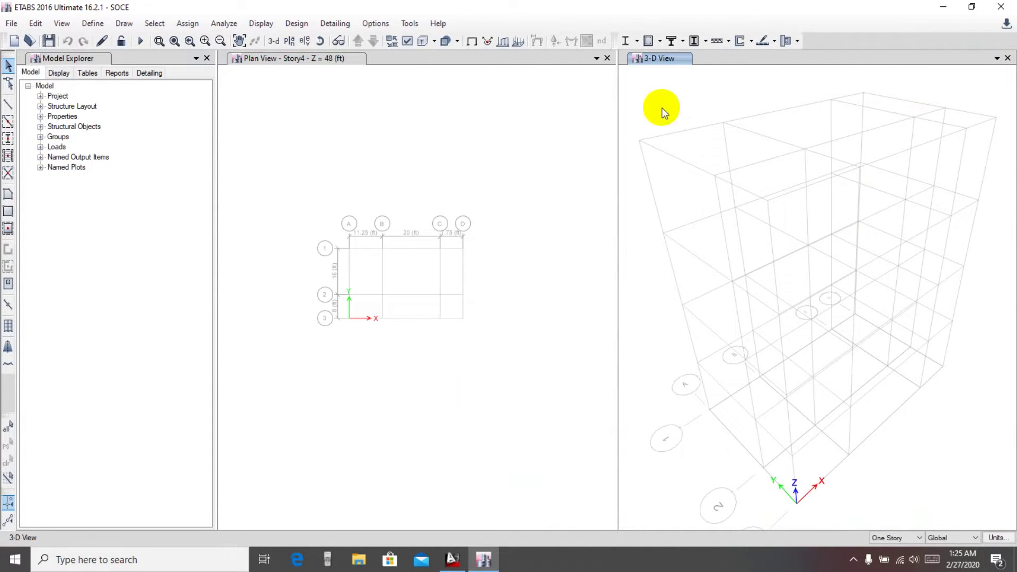
middle_click_drag(690, 429, 688, 428)
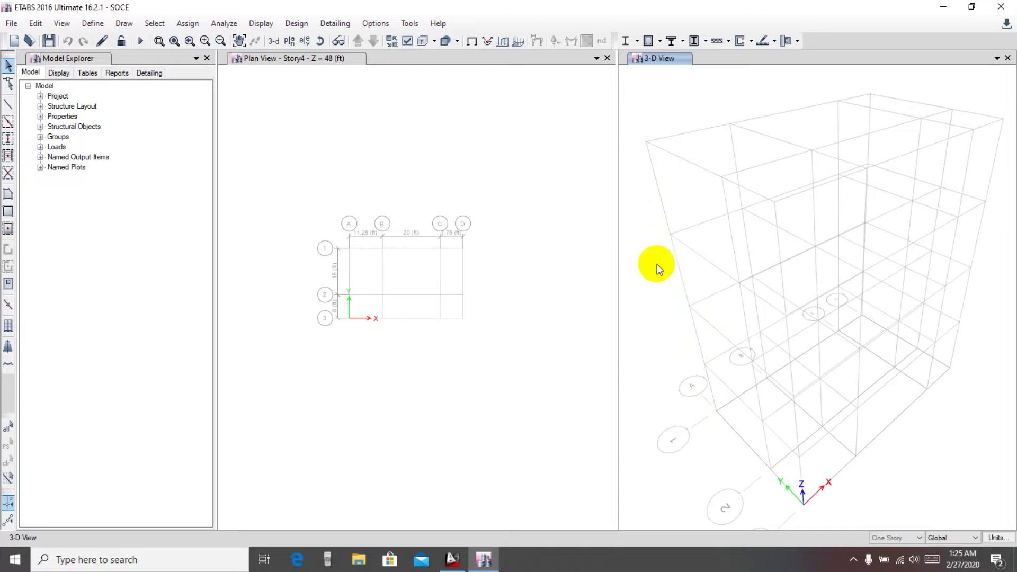
left_click(616, 236)
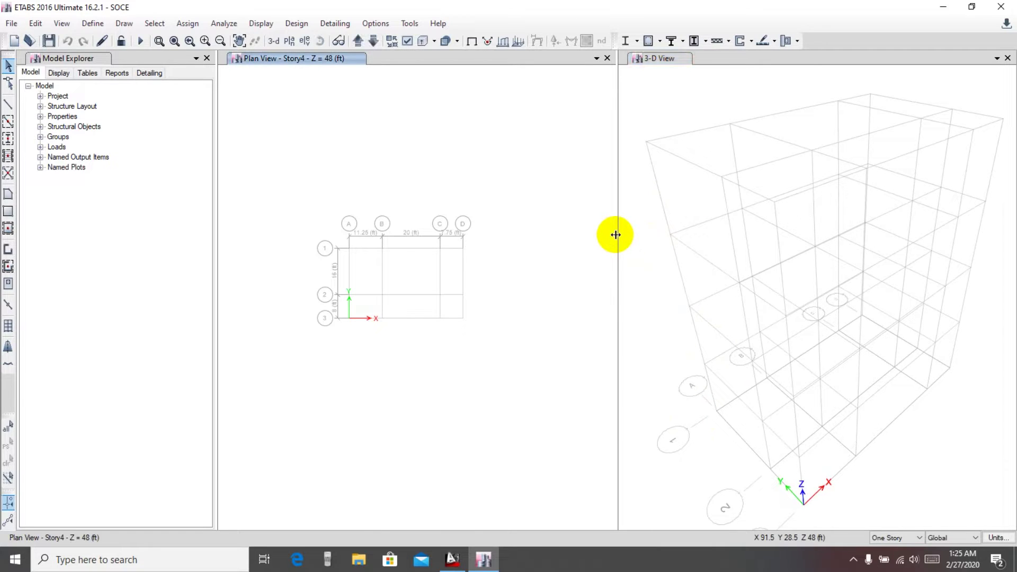
left_click_drag(618, 234, 579, 220)
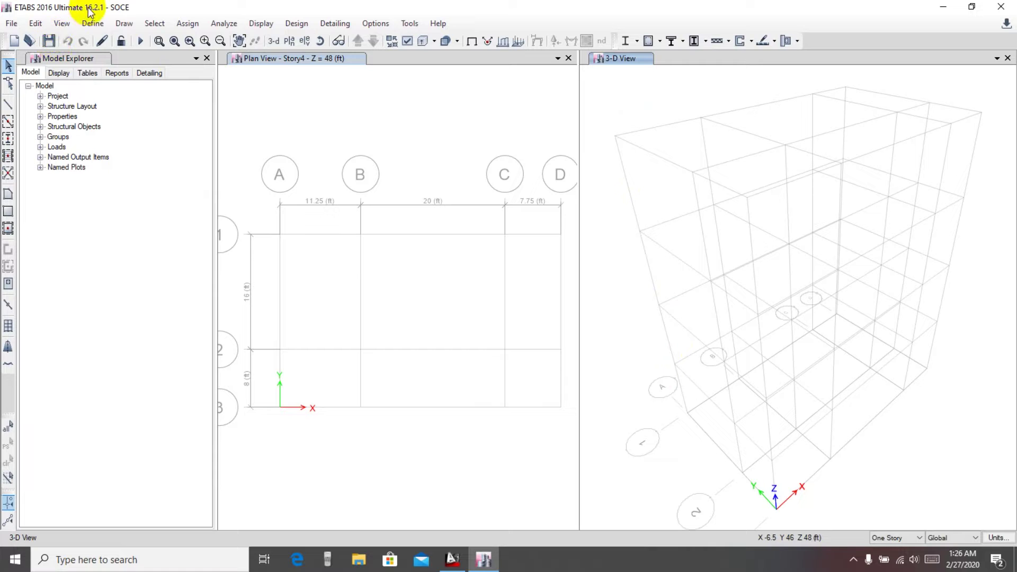
Open the story data of the model for modification and delete Story4 together with its existing structure.
left_click(36, 24)
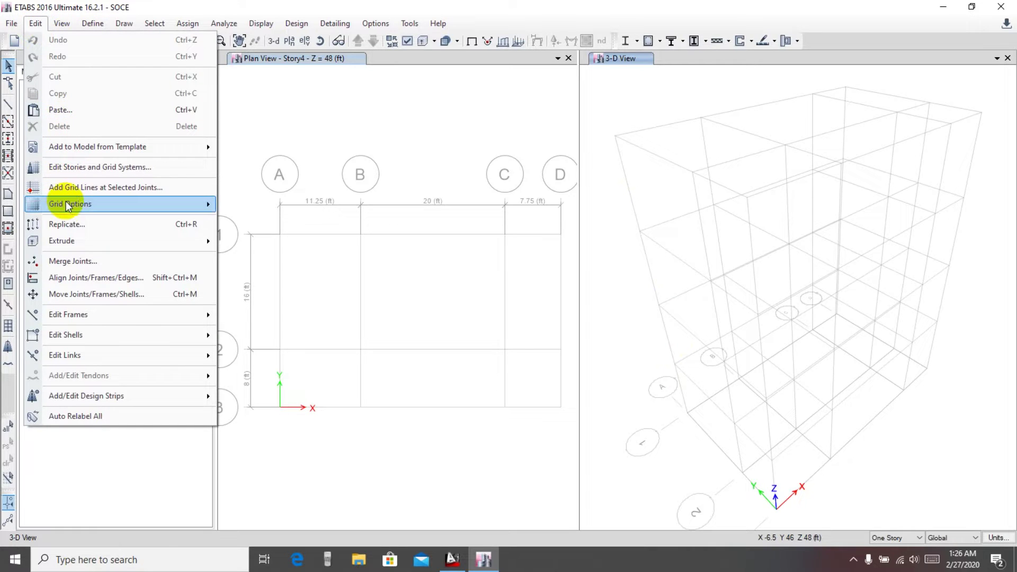
left_click(70, 167)
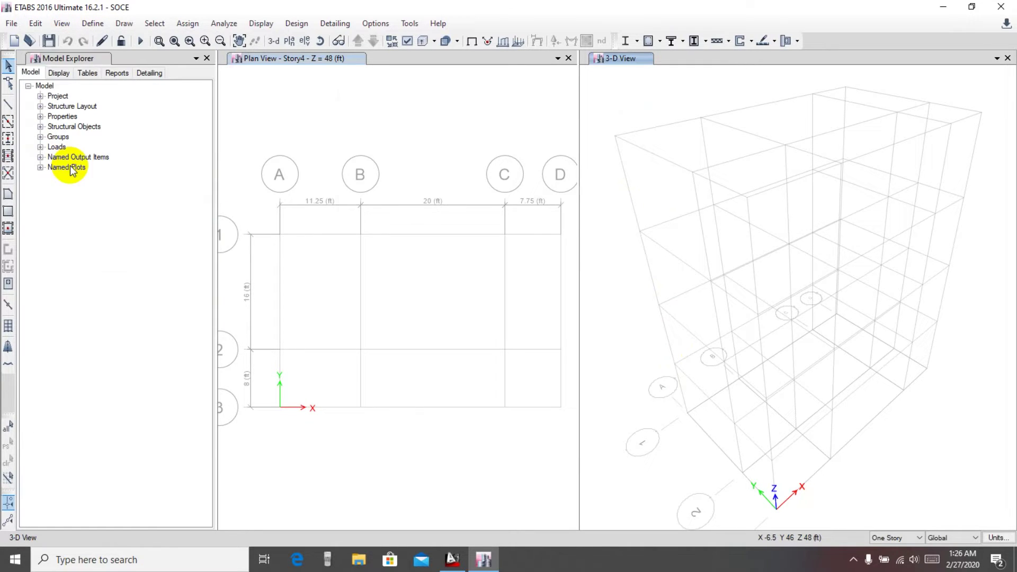
left_click_drag(412, 99, 289, 95)
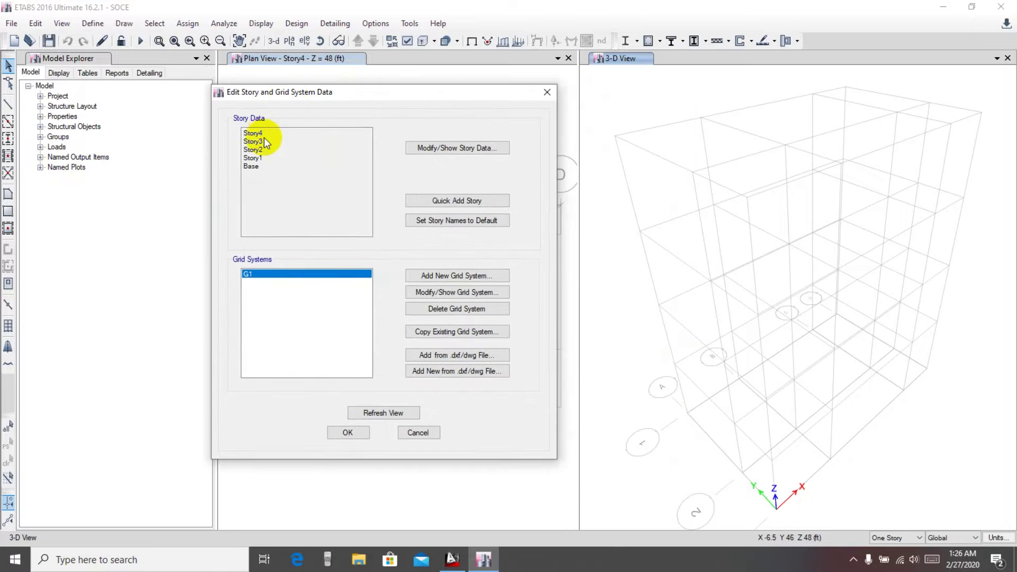
left_click(448, 153)
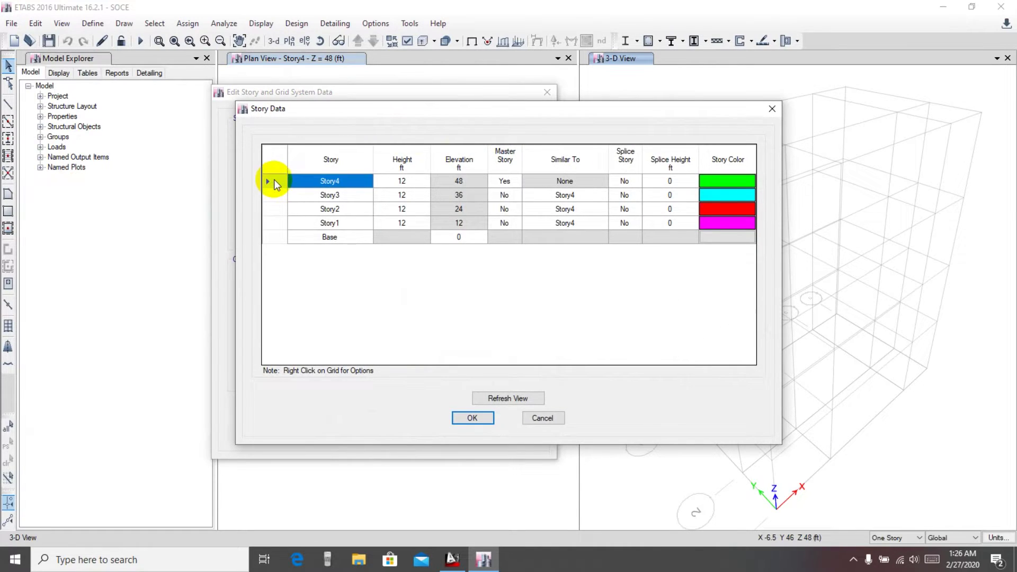
right_click(330, 181)
mouse_move(371, 232)
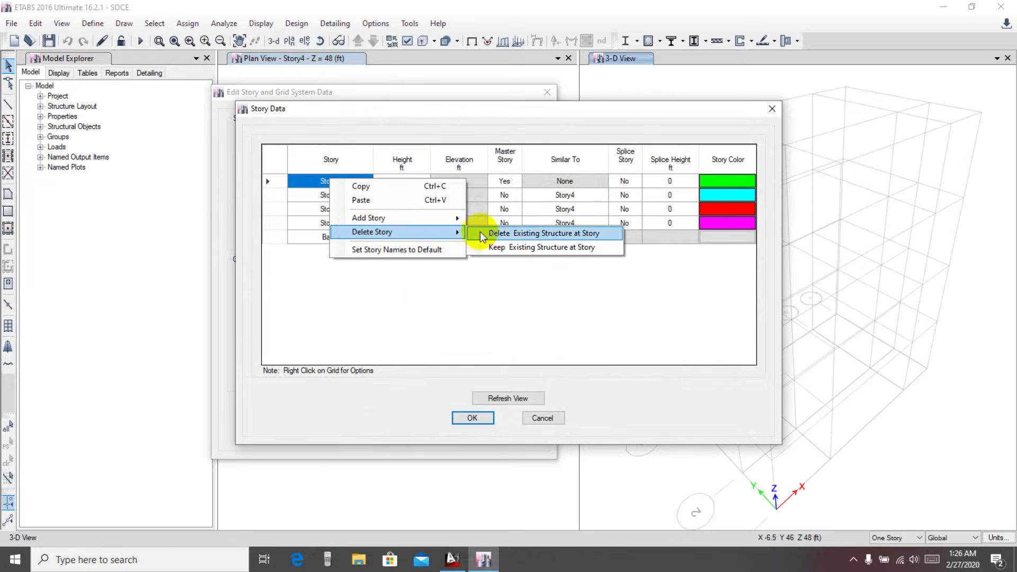
left_click(520, 235)
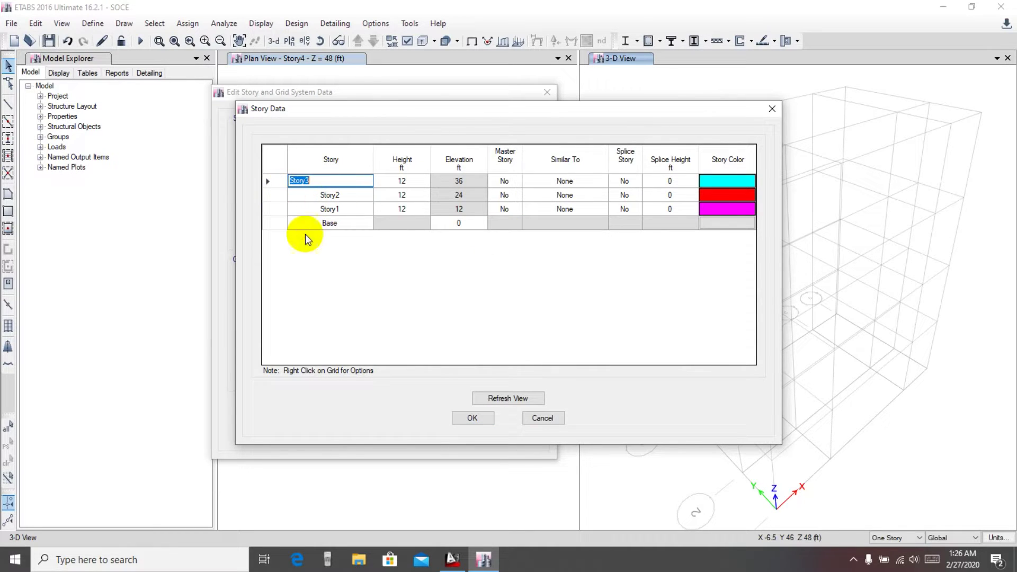
Delete Story3 from the story data together with its existing structure.
left_click(393, 183)
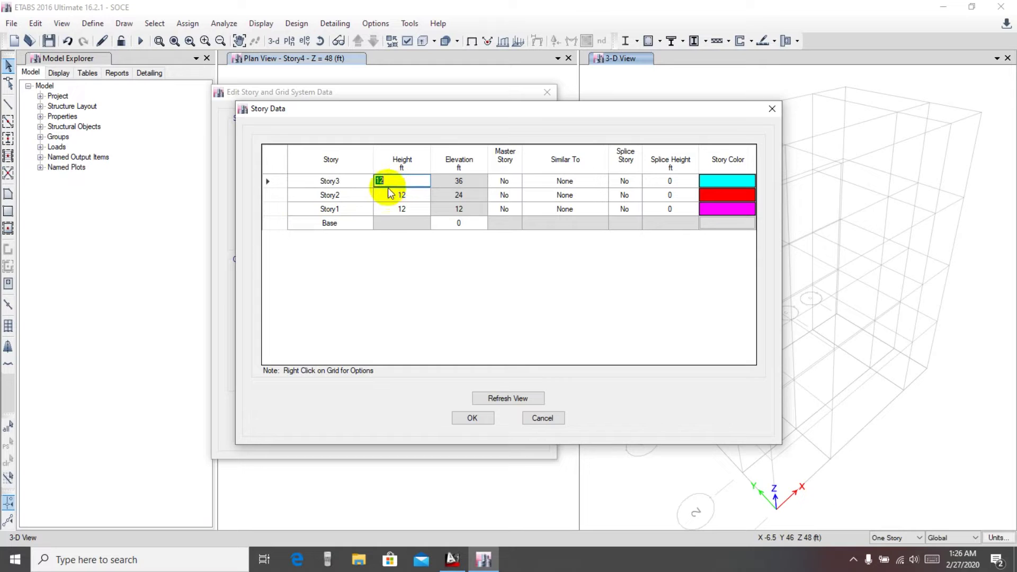
right_click(281, 183)
mouse_move(336, 237)
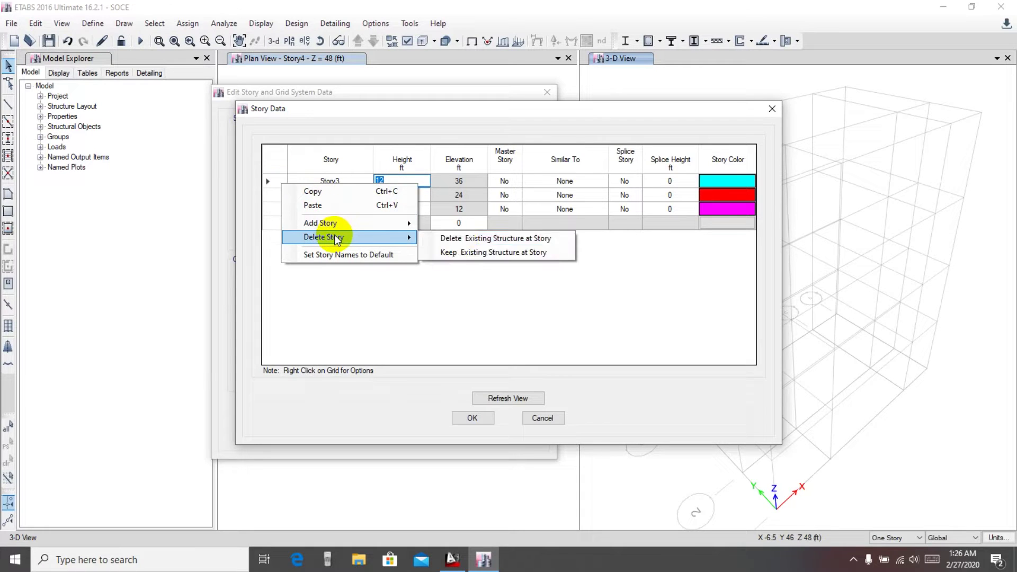
left_click(476, 240)
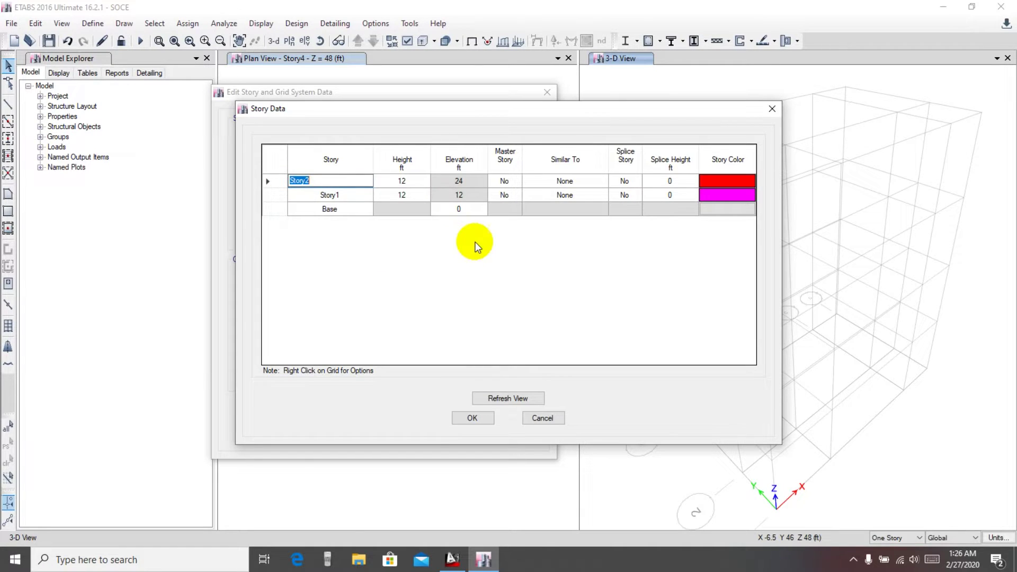
Set the heights of Story2 and Story1 to 10 ft in the story data and apply the changes to the model.
left_click(409, 185)
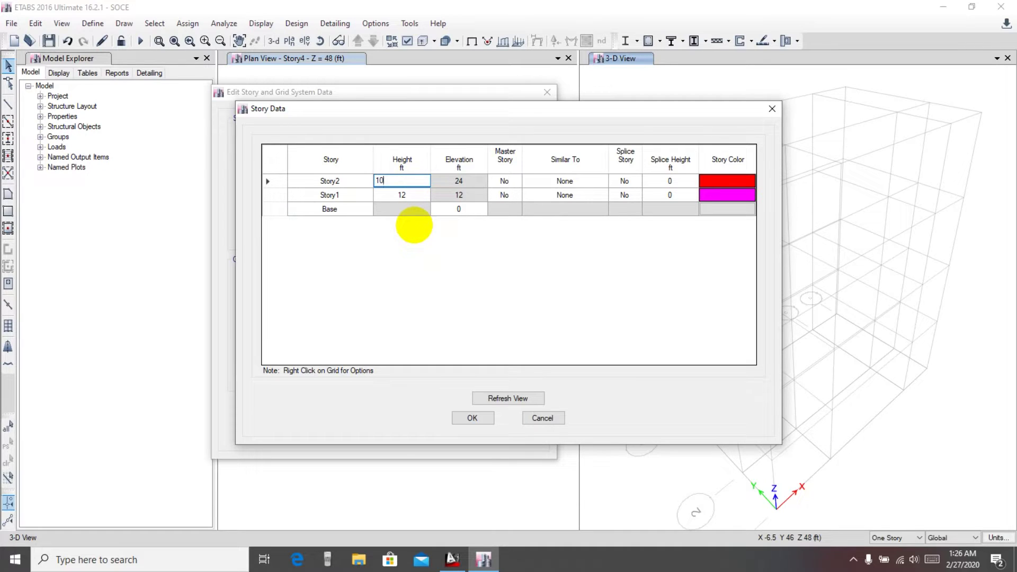
left_click(418, 196)
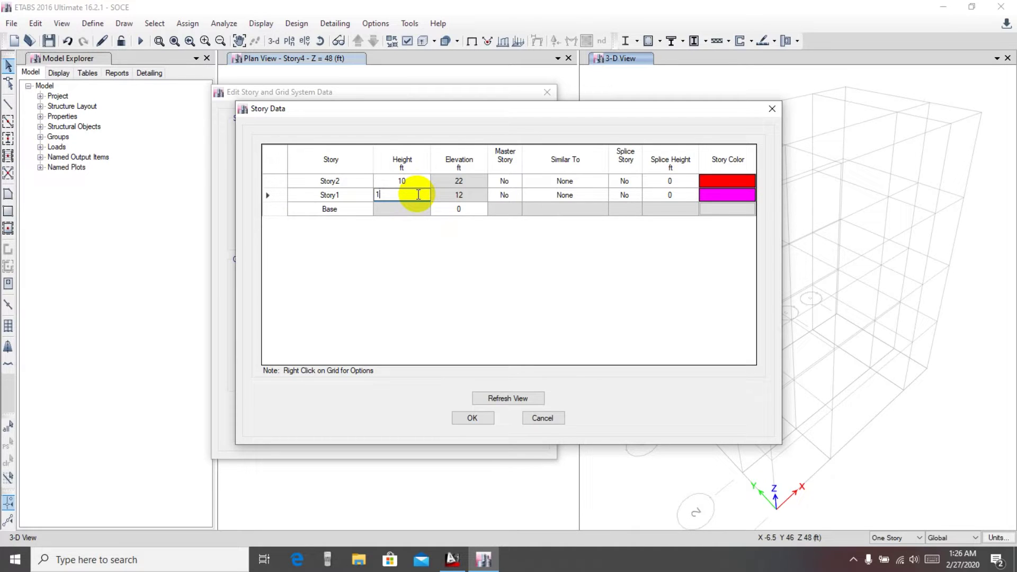
key("Return")
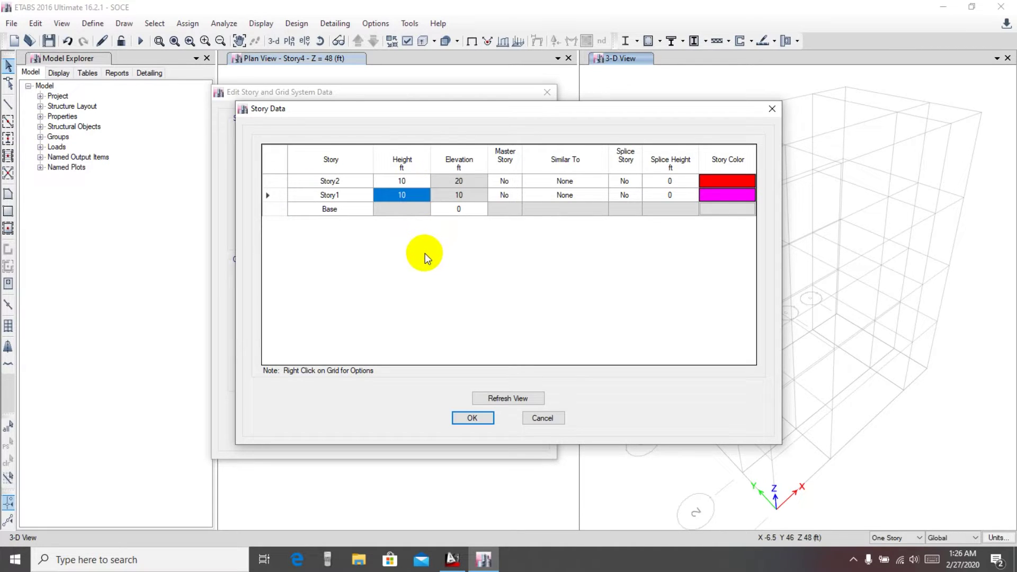
left_click(477, 417)
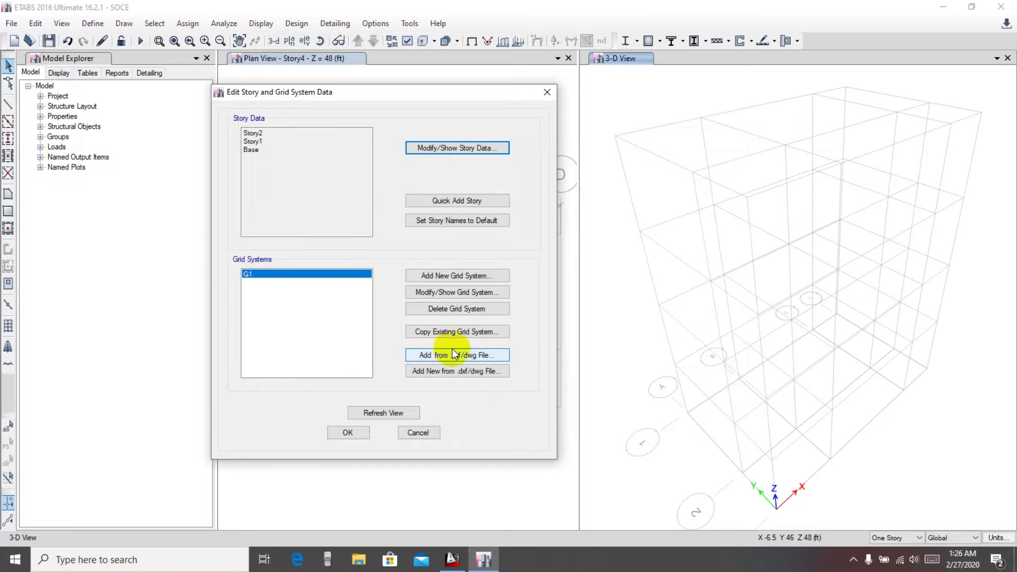
left_click(359, 434)
Redisplay the plan view at the Story2 level so its grid is redrawn.
middle_click_drag(636, 435, 698, 419)
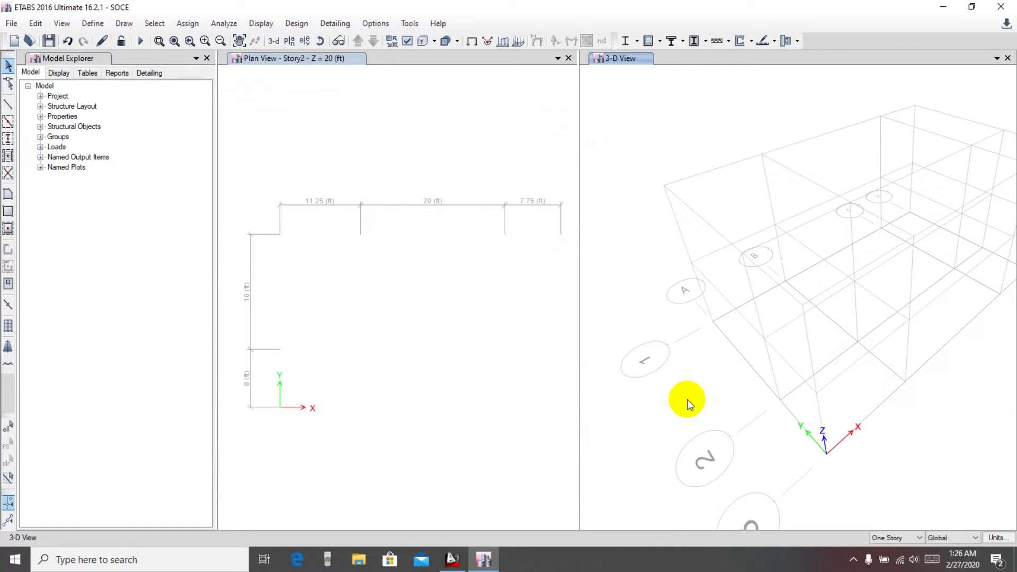
mouse_move(690, 403)
middle_mouse_down()
mouse_move(705, 409)
mouse_move(691, 407)
middle_mouse_up()
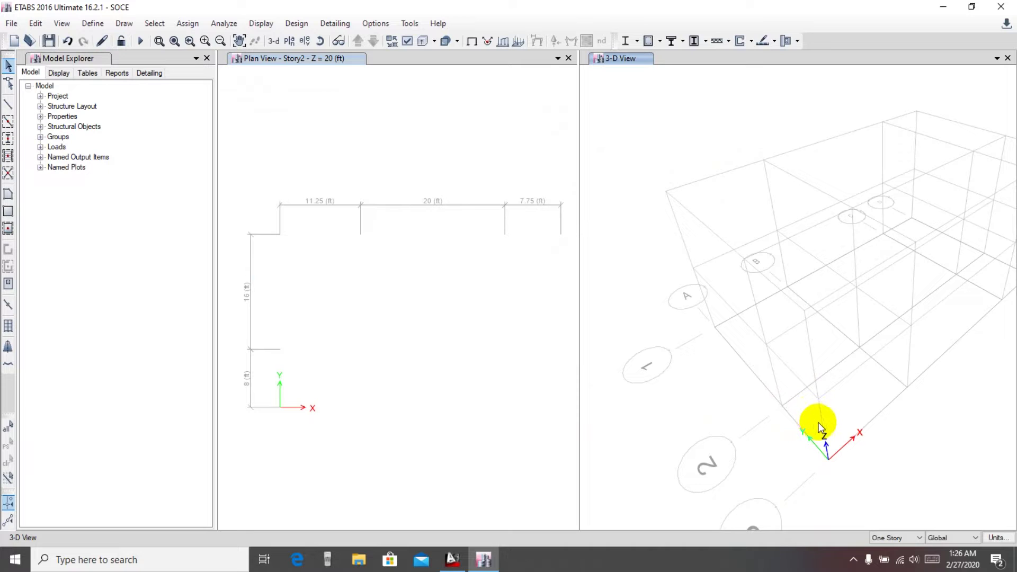
middle_click_drag(781, 420, 722, 429)
left_click(391, 296)
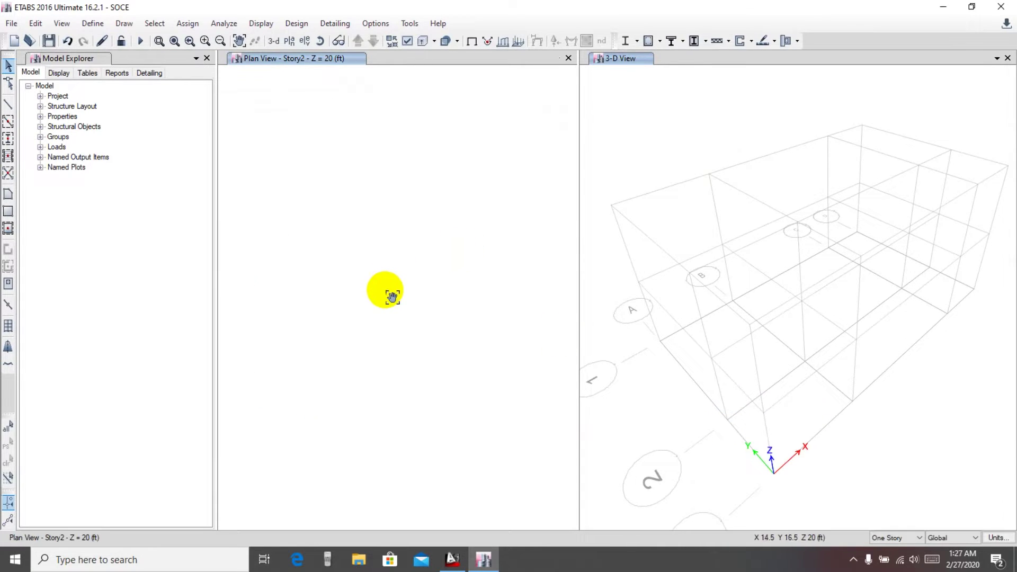
left_click(290, 41)
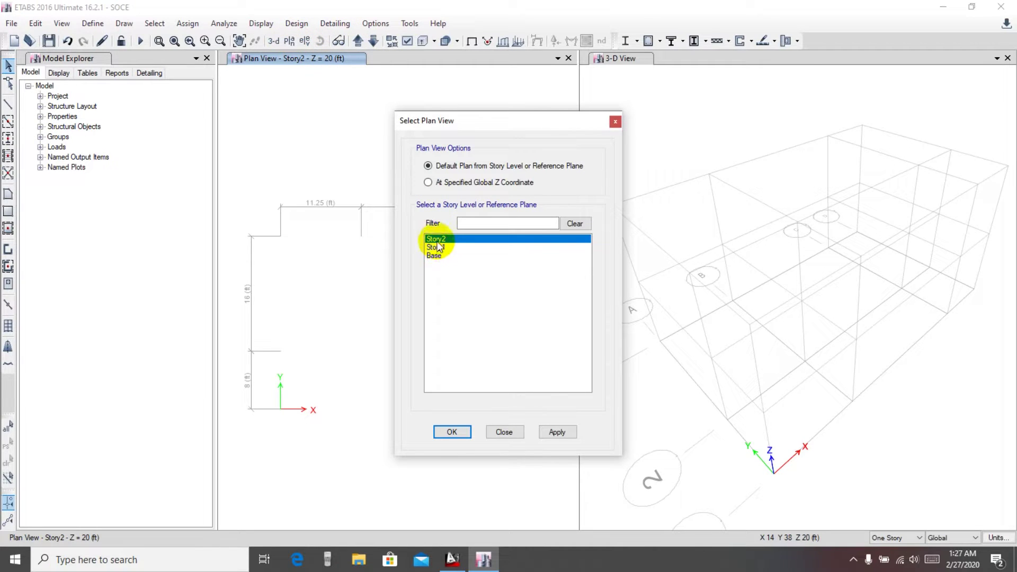
left_click(555, 431)
left_click(463, 432)
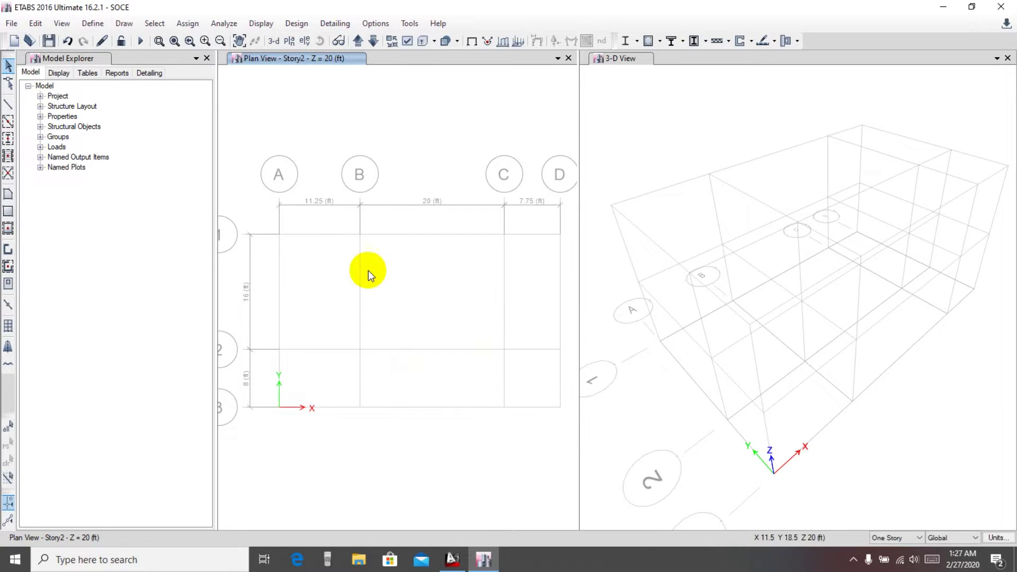
Examine the story levels around grid lines A, 1, 2 and 3 in the 3-D view.
middle_click_drag(406, 282, 404, 279)
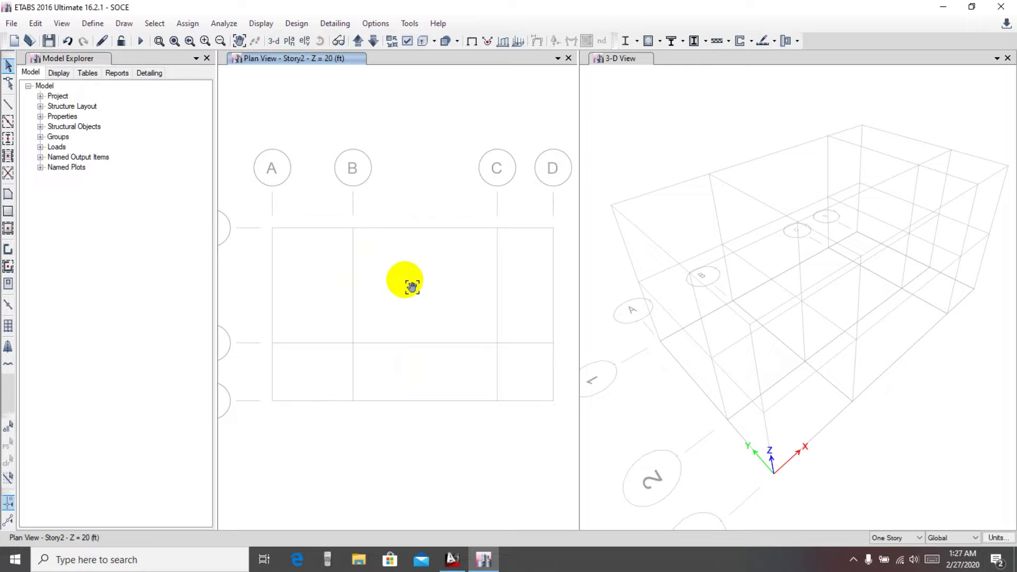
left_click(643, 132)
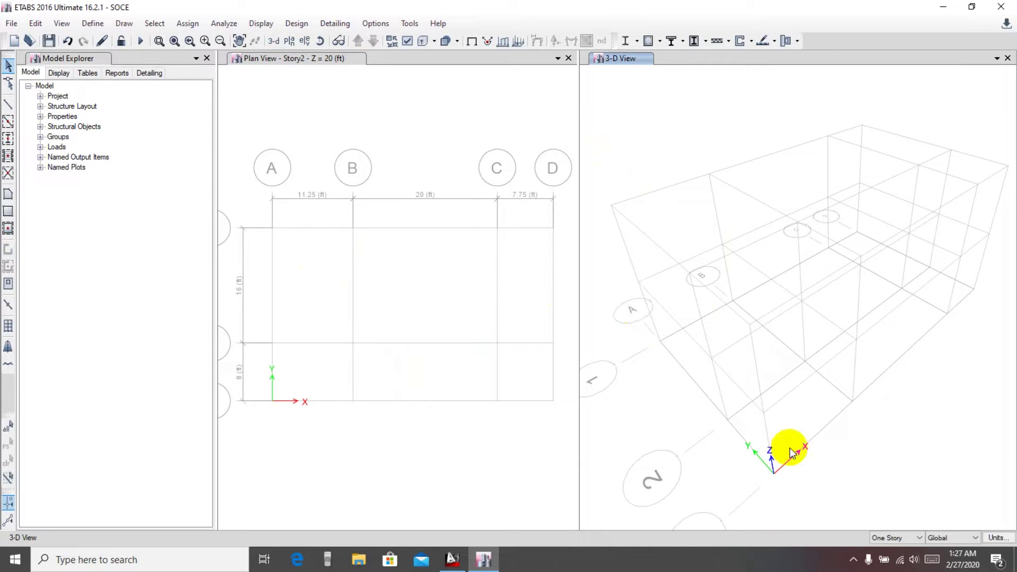
scroll(709, 468, "up", 3)
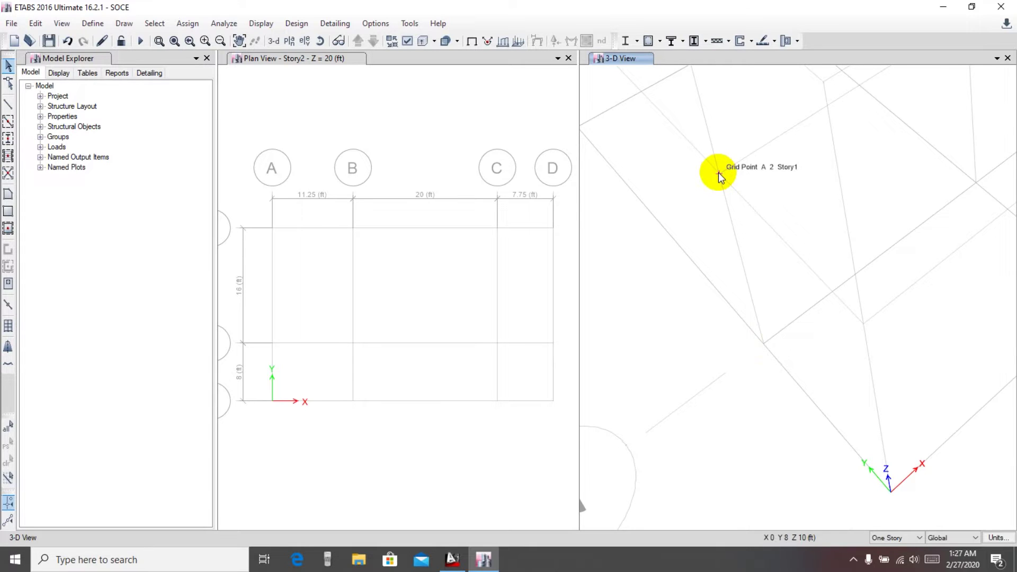
scroll(718, 173, "down", 4)
middle_click_drag(713, 262, 726, 370)
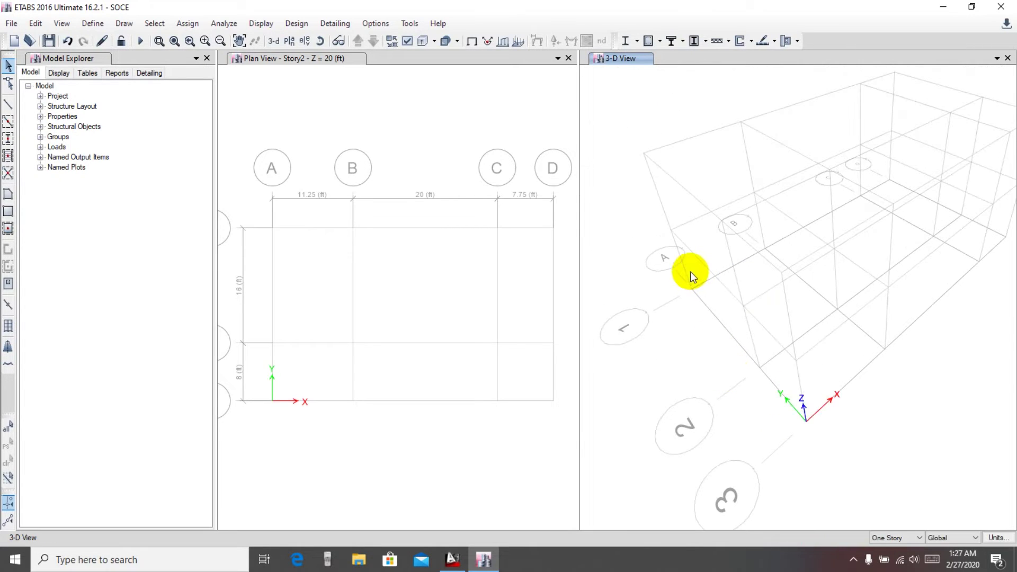
middle_click_drag(659, 215, 628, 222)
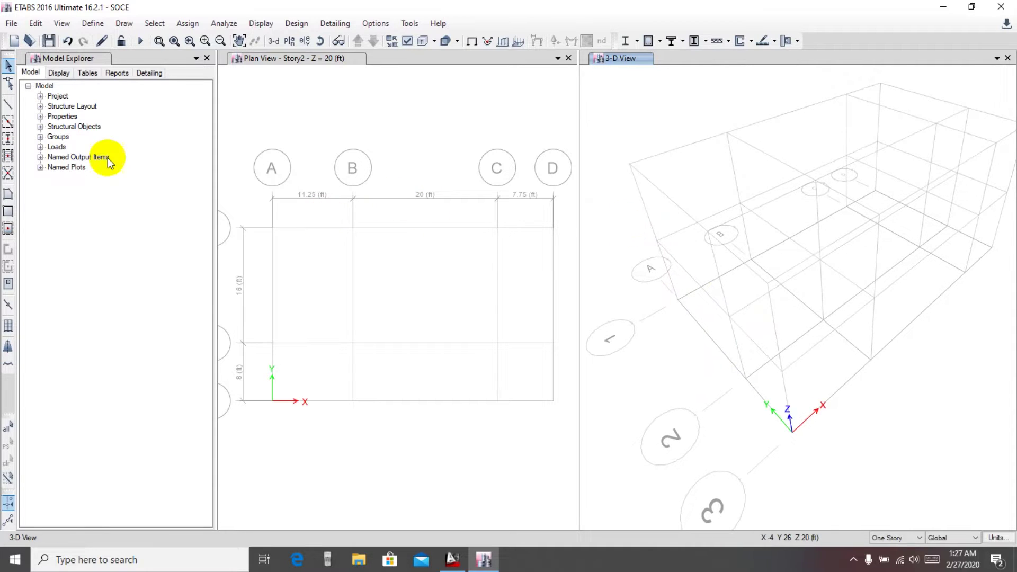
Reopen the story data, set the height of Story1 to 6 ft, and apply the change to the model.
left_click(33, 23)
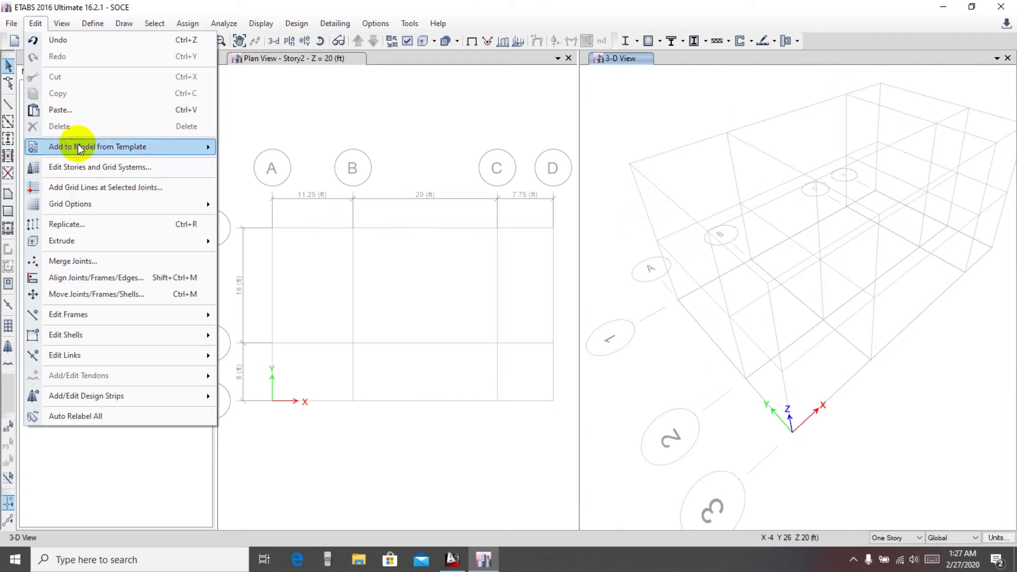
left_click(98, 167)
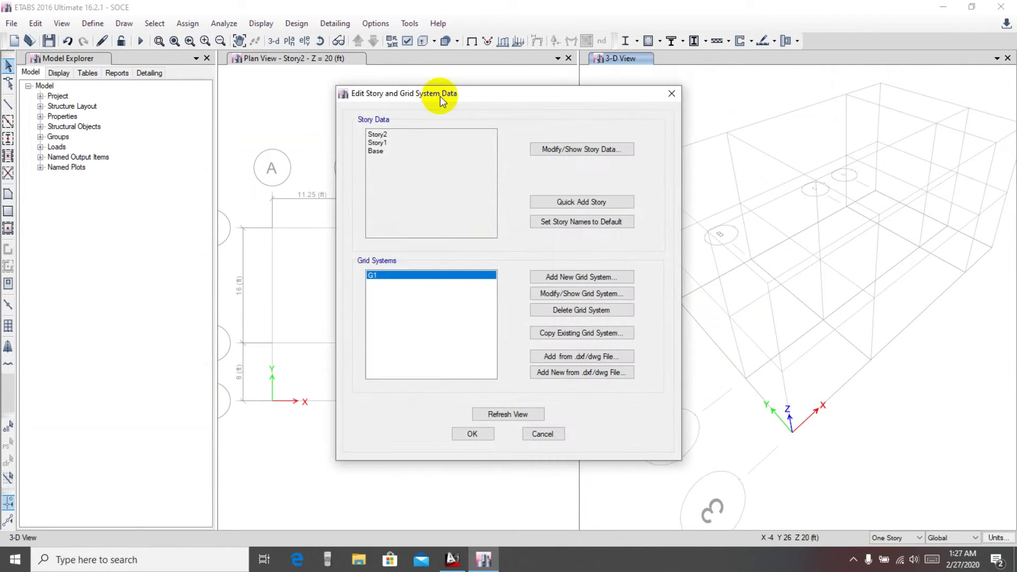
left_click_drag(441, 97, 340, 110)
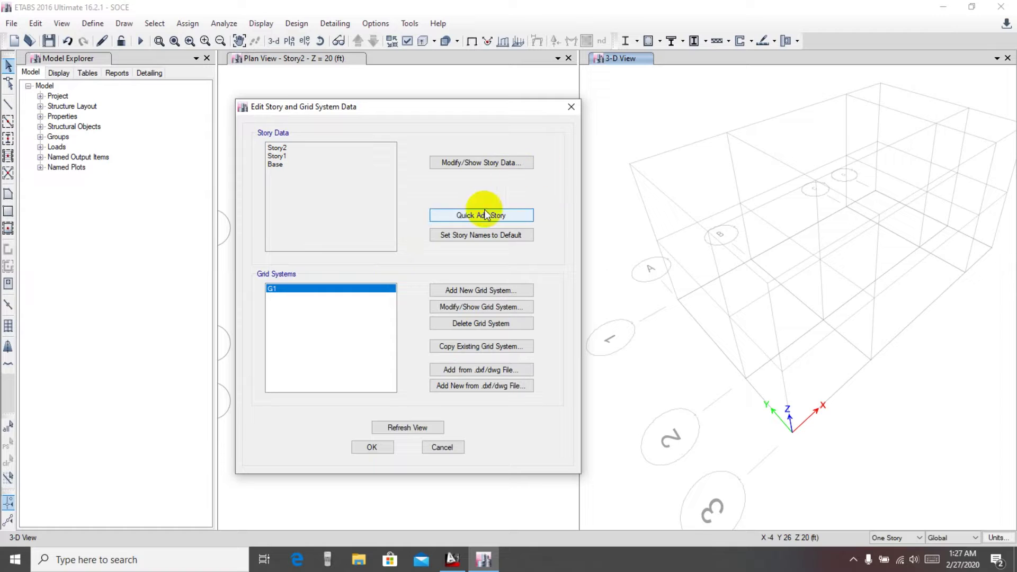
left_click(473, 167)
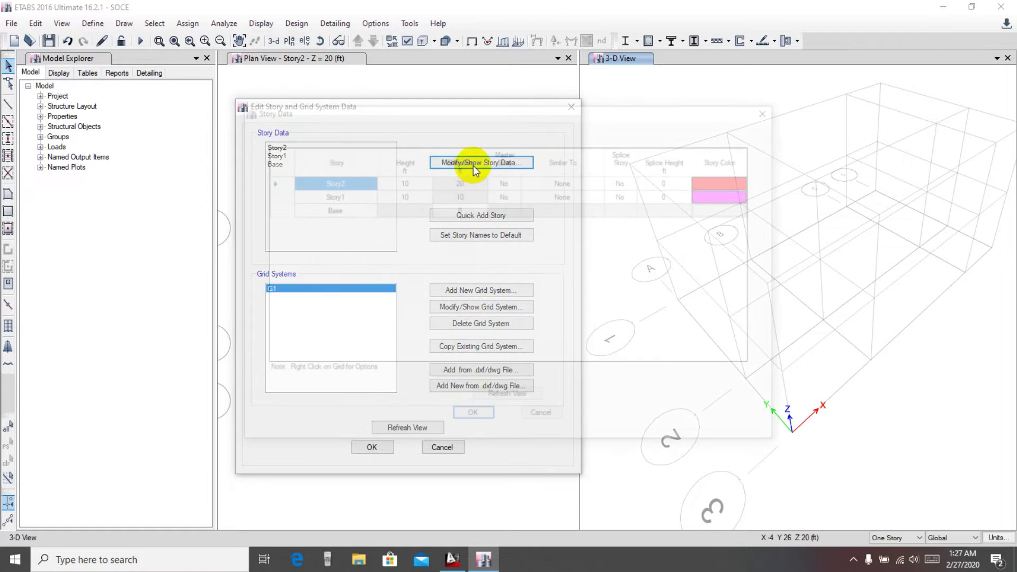
left_click(407, 196)
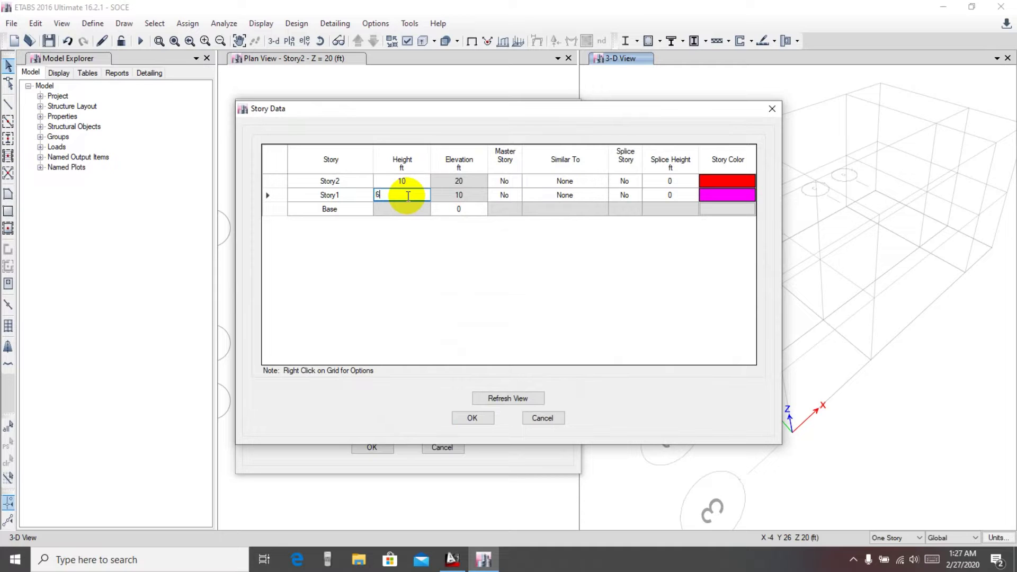
type("6")
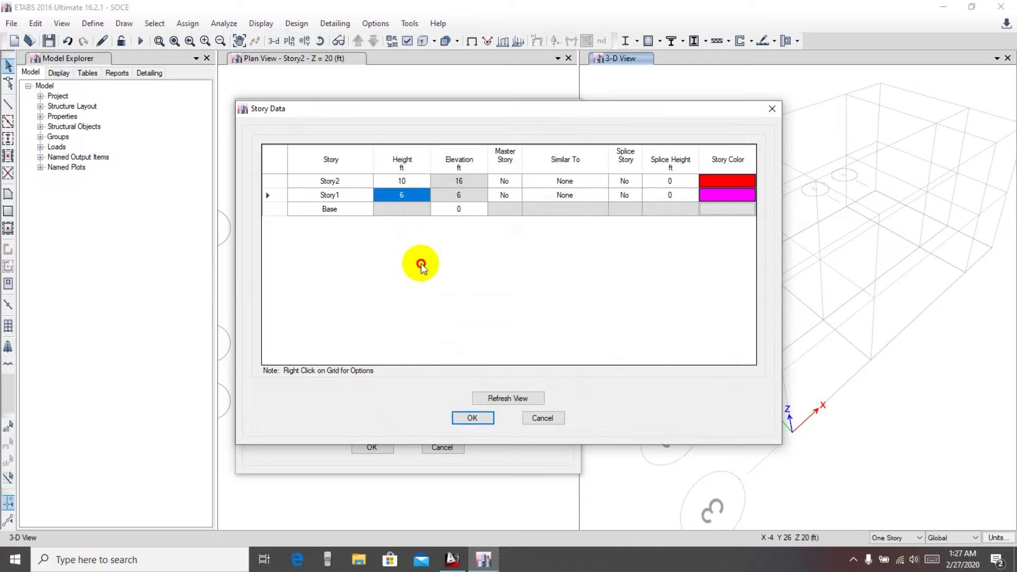
left_click(473, 419)
left_click(368, 448)
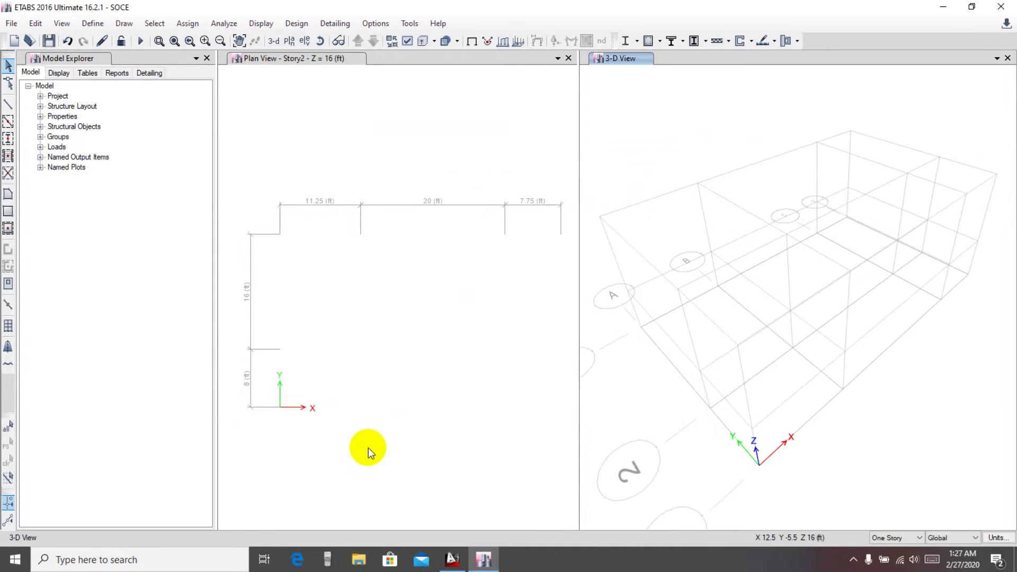
Restore the grid display in the plan window by reselecting the Story2 plan view.
middle_click_drag(670, 421, 719, 386)
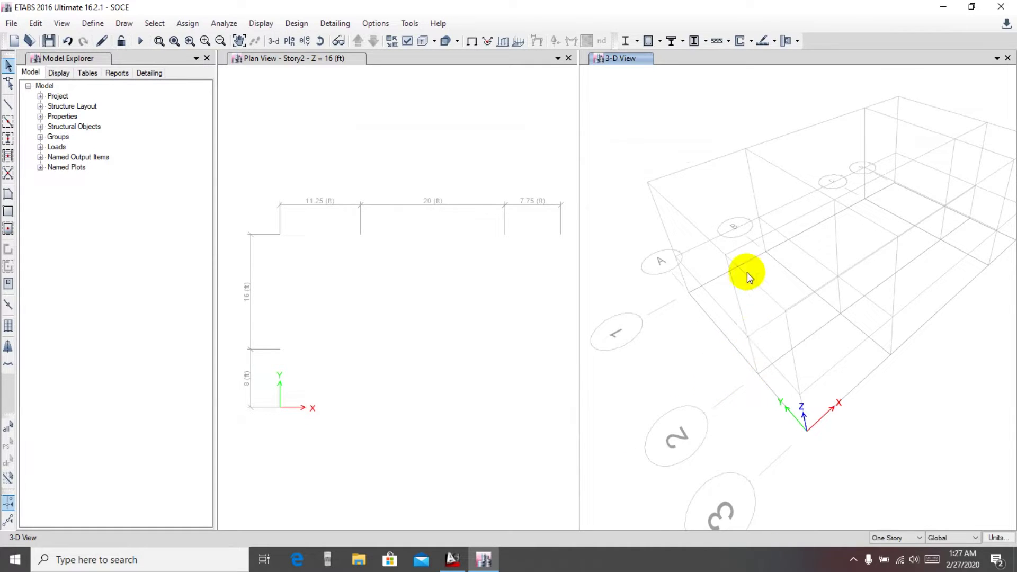
middle_click_drag(693, 377, 692, 377)
left_click(454, 319)
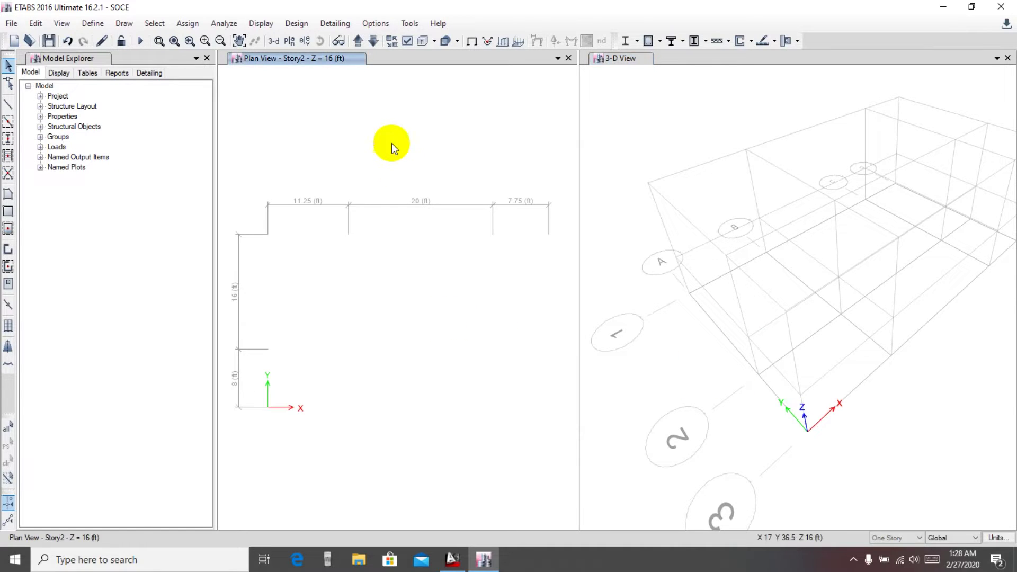
scroll(389, 132, "down", 3)
scroll(390, 210, "up", 3)
middle_click_drag(379, 160, 386, 239)
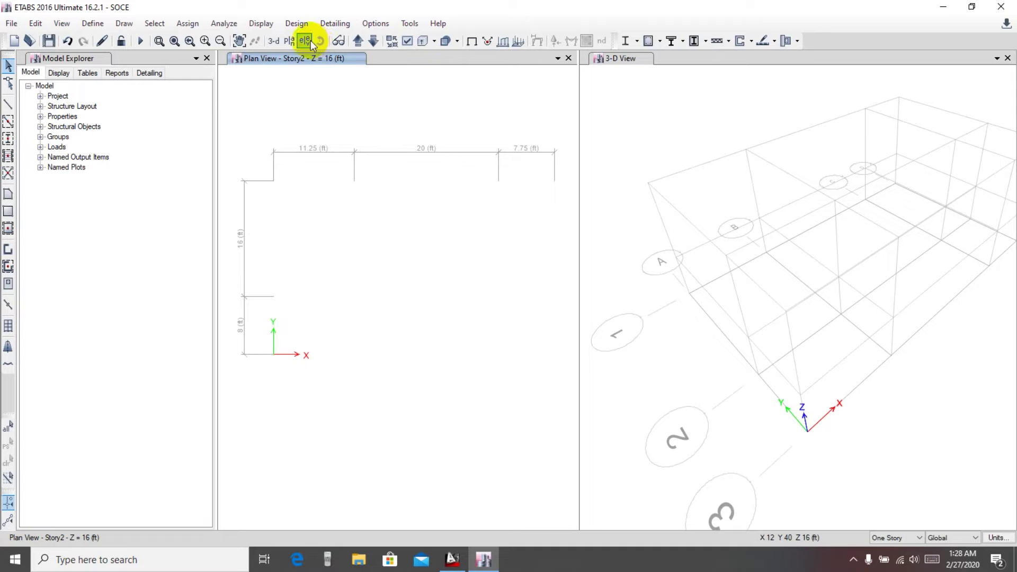
left_click(290, 43)
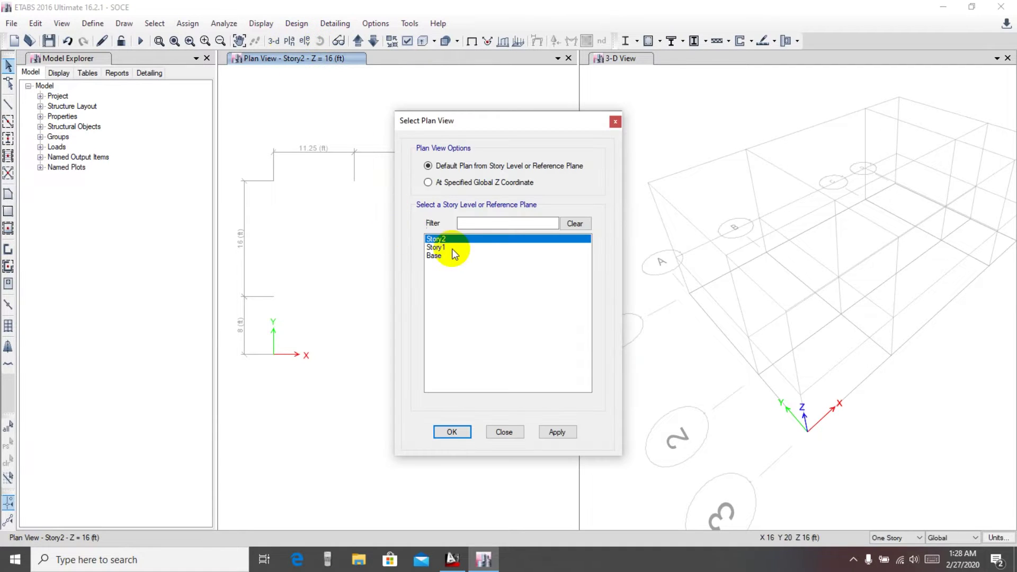
left_click(559, 434)
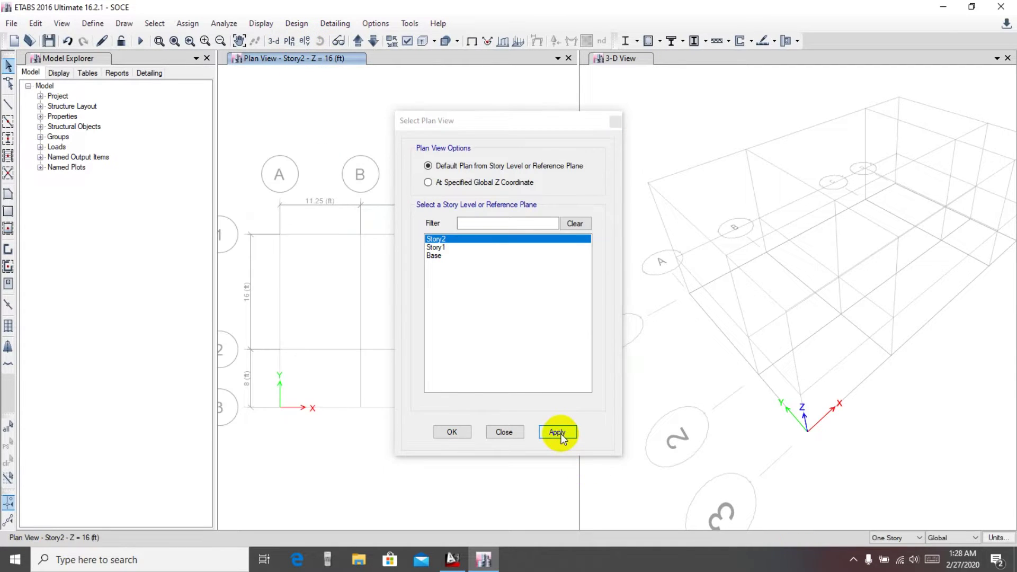
left_click(468, 430)
Narrow the Model Explorer and shift the divider between the plan and 3-D views to widen the plan view.
left_click_drag(216, 141, 127, 183)
left_click_drag(530, 112, 574, 117)
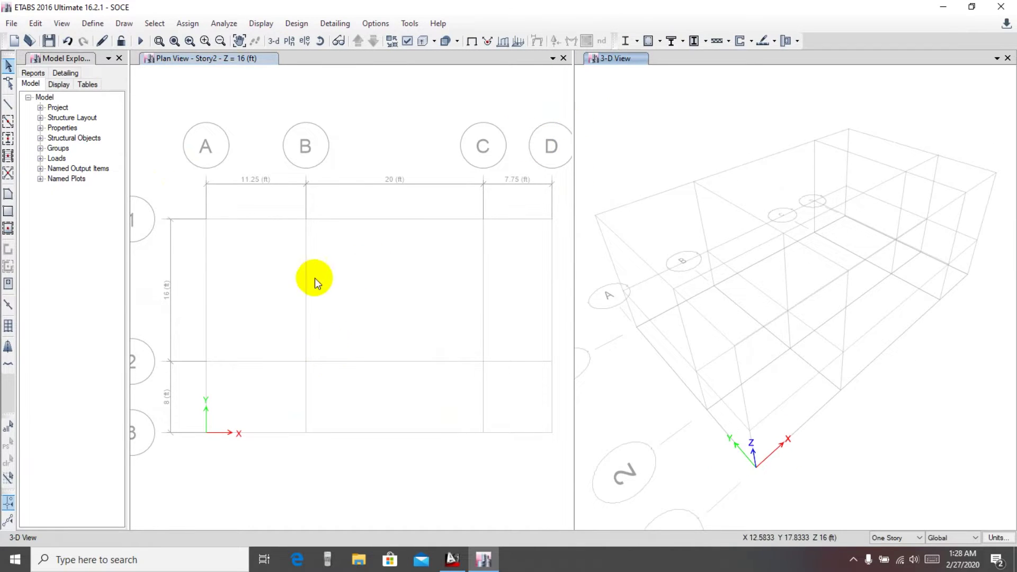
scroll(322, 271, "down", 3)
scroll(333, 286, "up", 3)
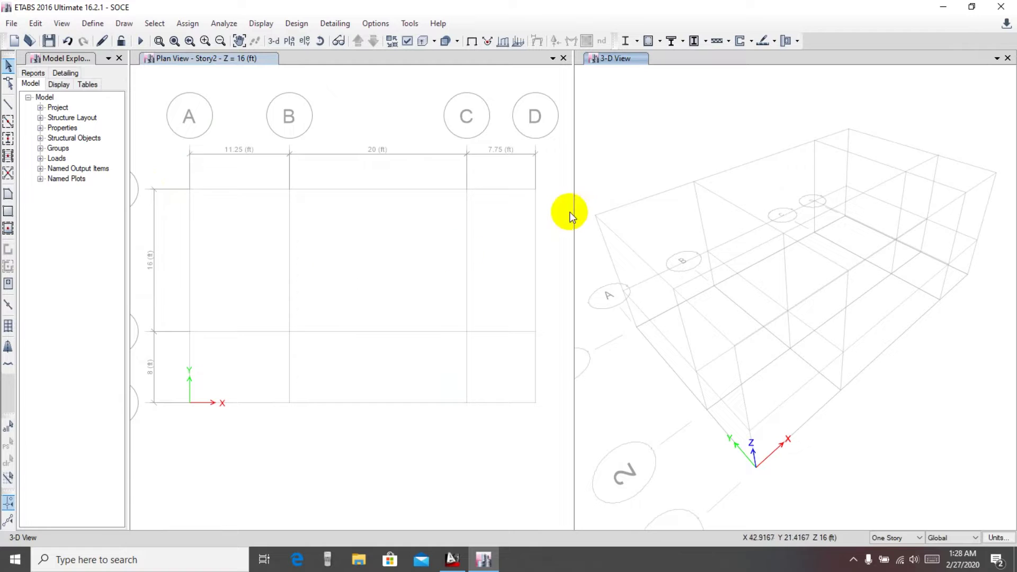
left_click_drag(574, 194, 618, 200)
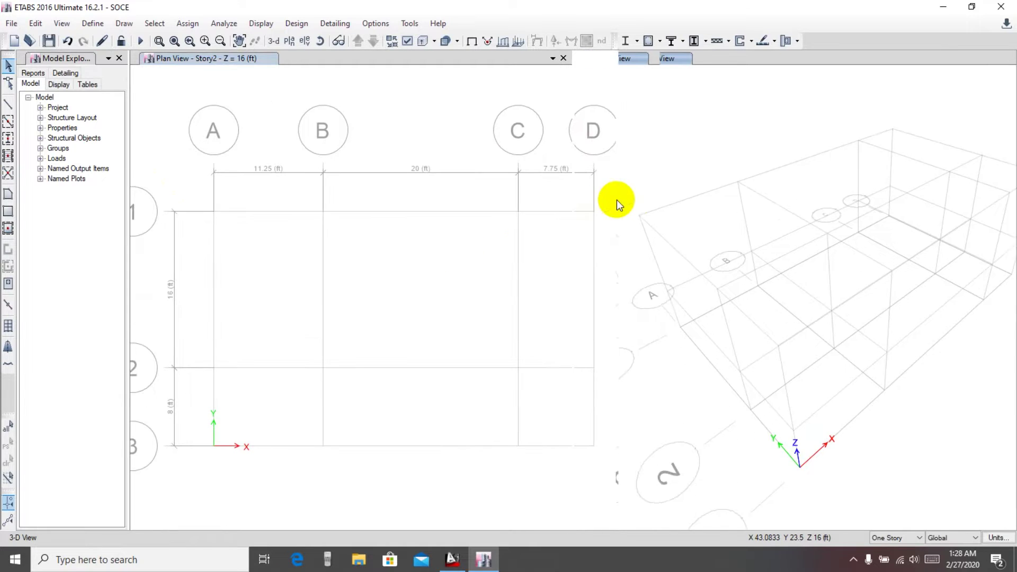
middle_click_drag(482, 239, 480, 244)
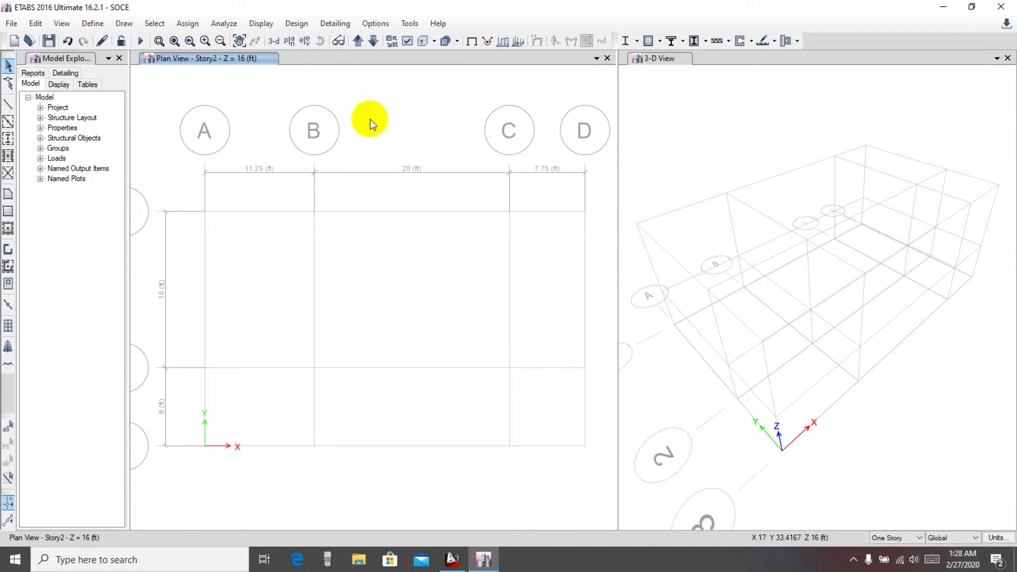
middle_click_drag(374, 125, 343, 125)
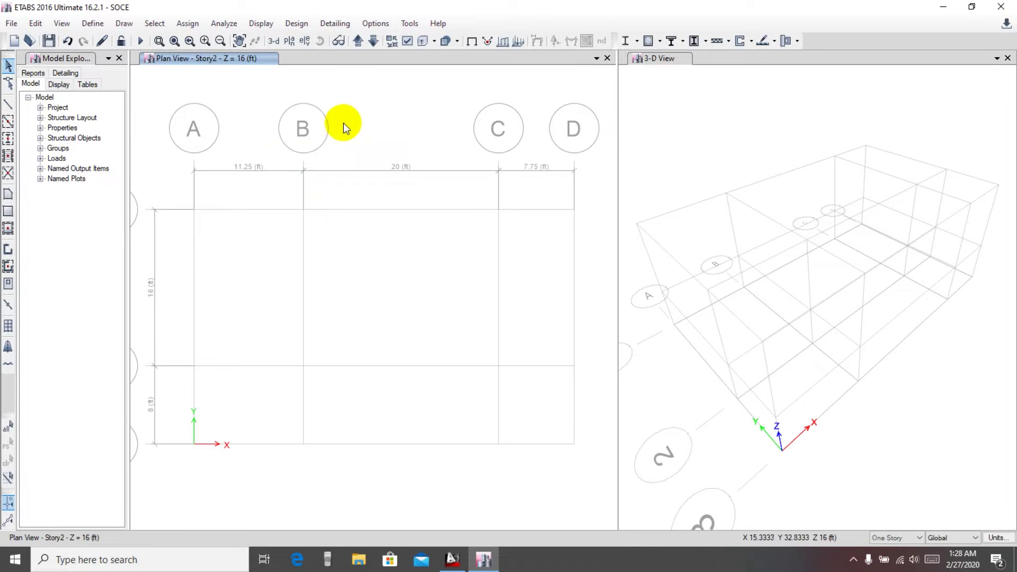
middle_click_drag(349, 243, 350, 222)
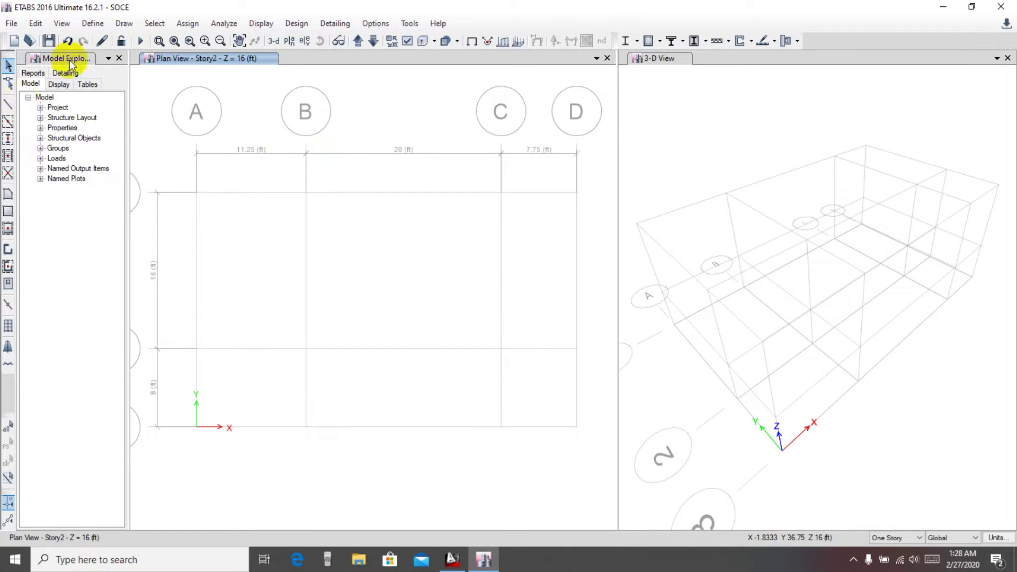
left_click(126, 25)
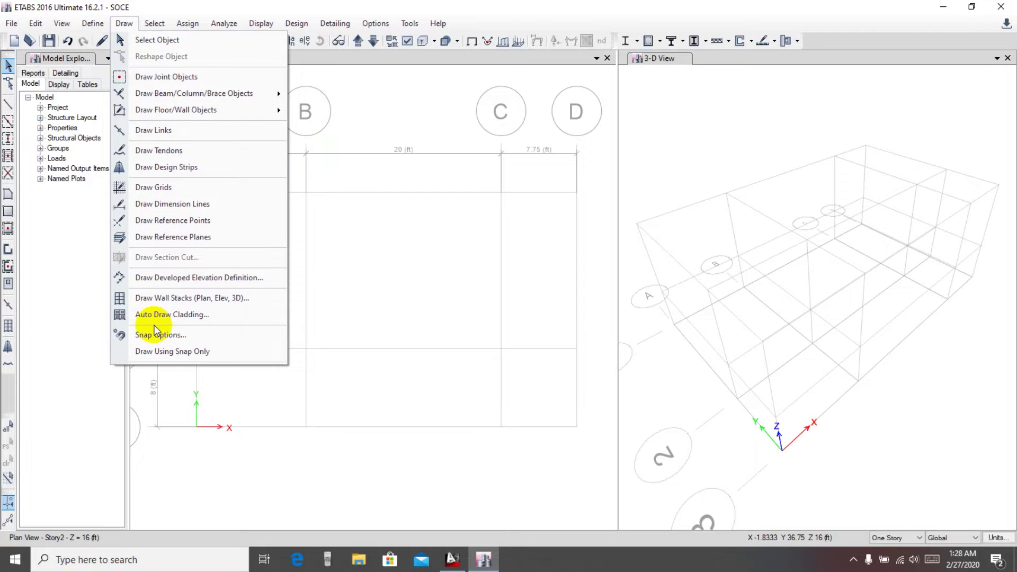
left_click(155, 23)
left_click(125, 23)
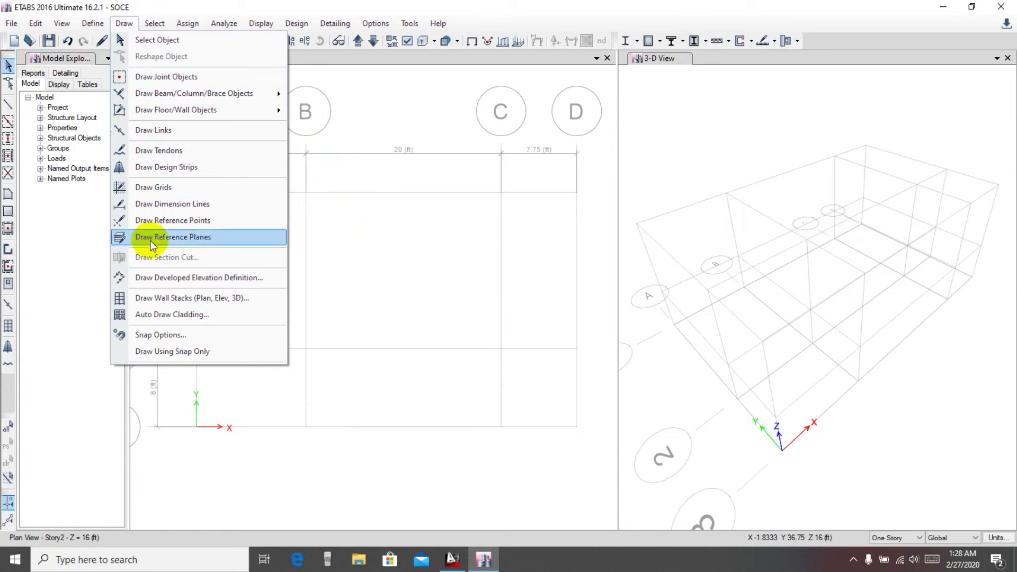
left_click(377, 109)
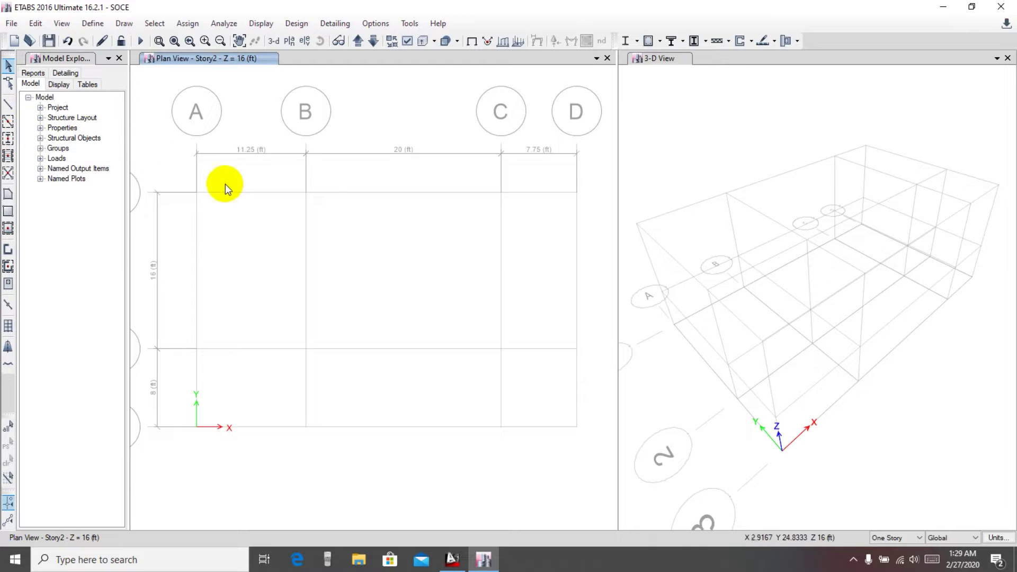
Quick-draw Beam 10x18 frames along all grid lines of the Story2 plan in one window selection.
left_click(8, 122)
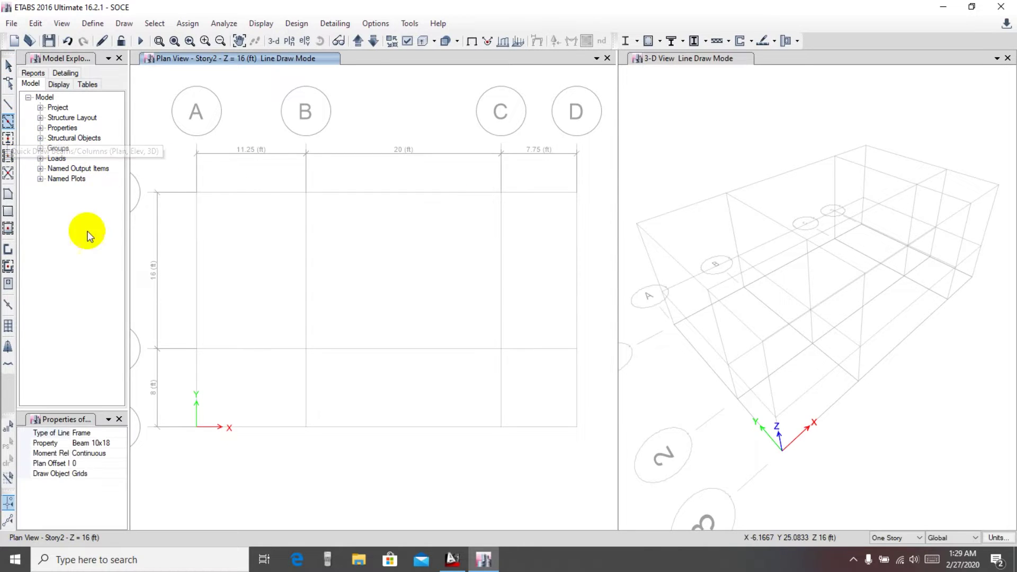
left_click(109, 443)
left_click(121, 443)
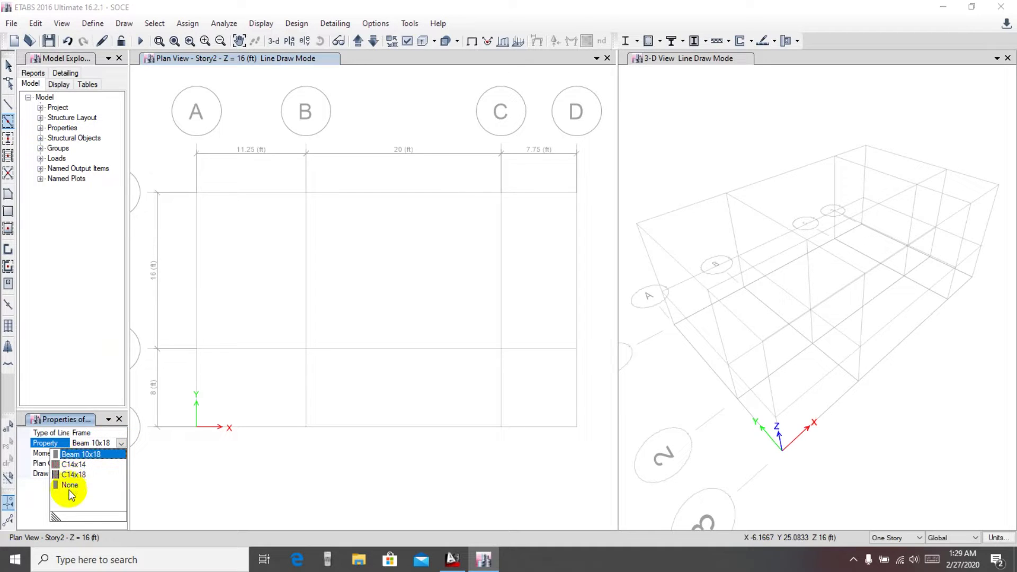
left_click(91, 456)
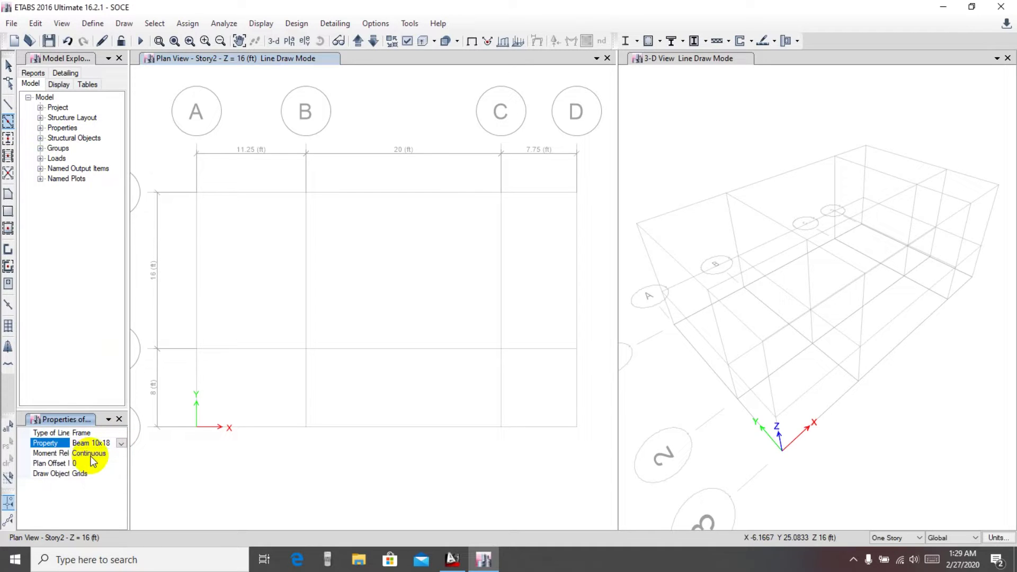
left_click(217, 195)
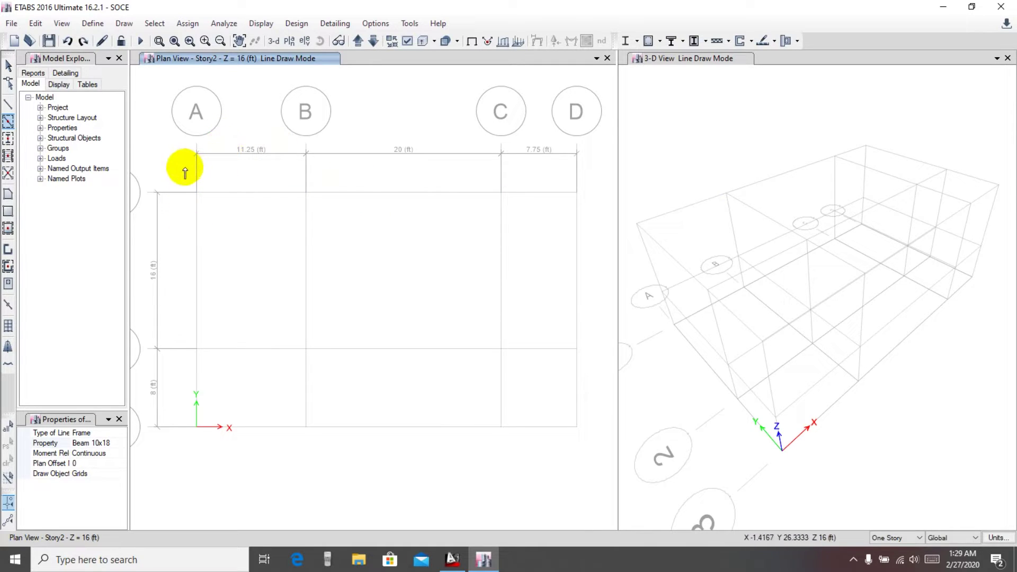
left_click_drag(179, 173, 597, 454)
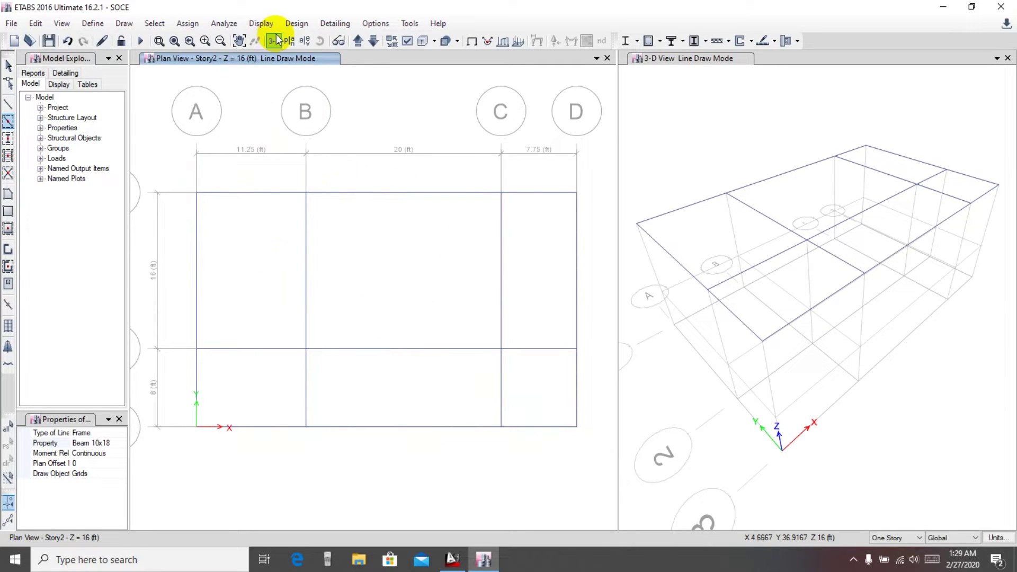
Add the same Beam 10x18 frames along all grid lines of the Story1 plan, and return to the Story2 plan.
left_click(368, 45)
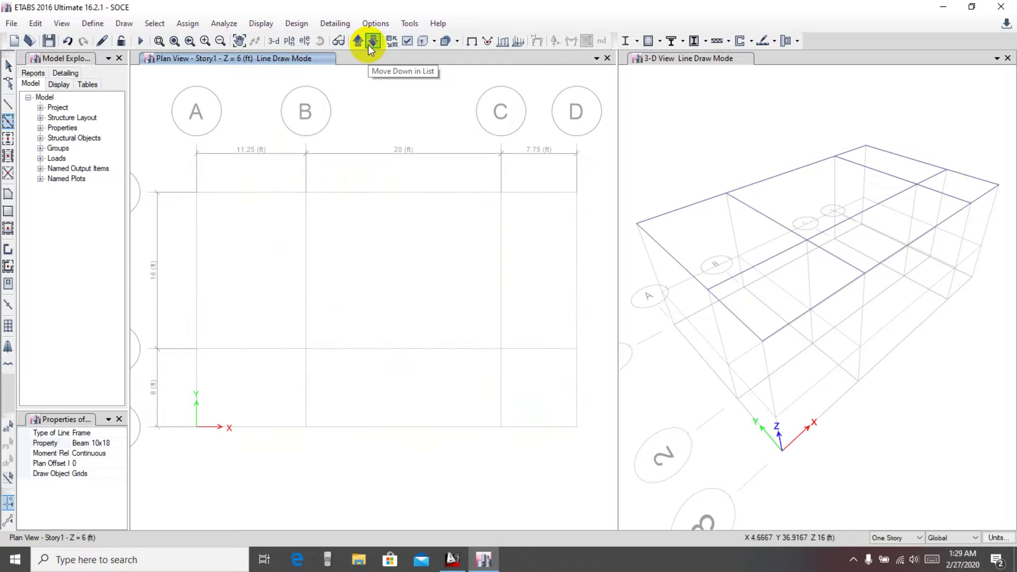
mouse_move(179, 170)
left_mouse_down()
mouse_move(461, 372)
mouse_move(588, 445)
mouse_move(597, 463)
left_mouse_up()
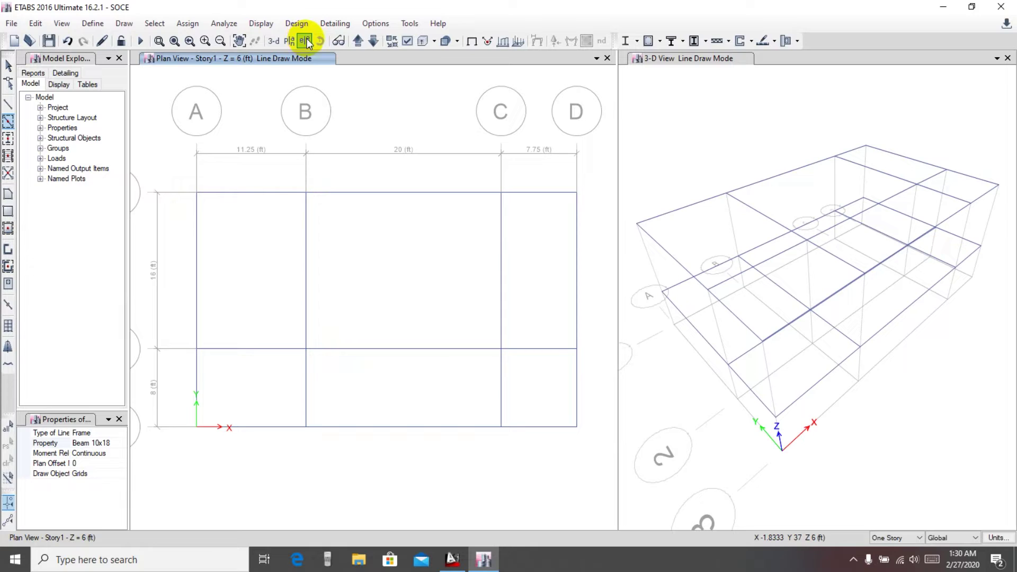
left_click(359, 41)
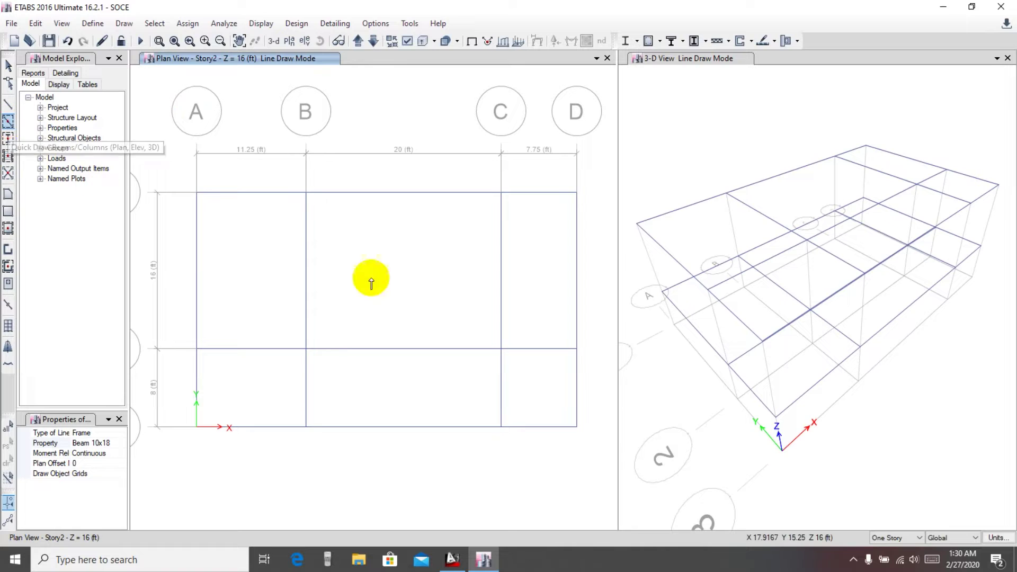
Enable the bounding plane display, leave line drawing mode and make the 3-D view active.
left_click(372, 24)
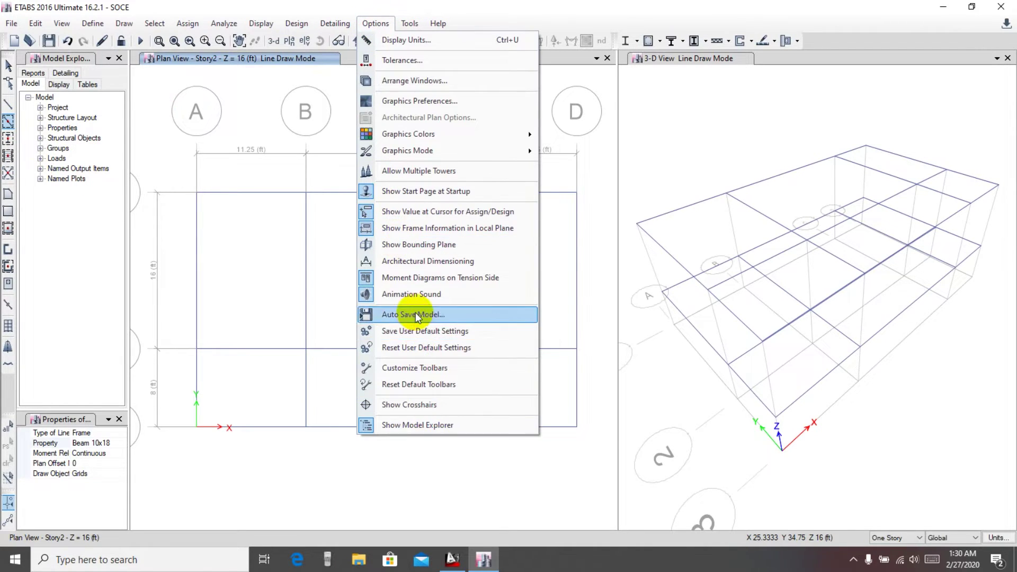
left_click(400, 246)
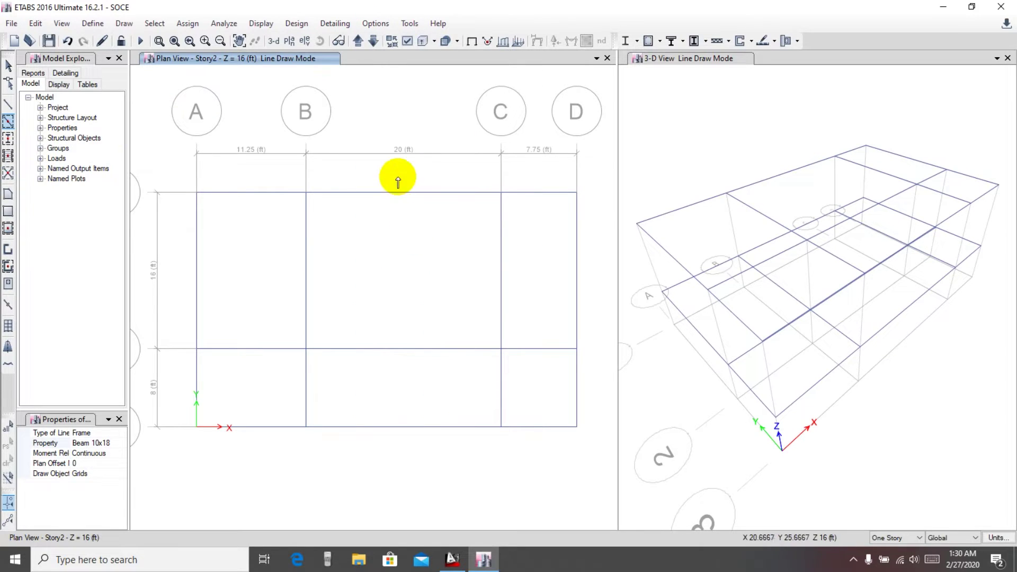
left_click(8, 65)
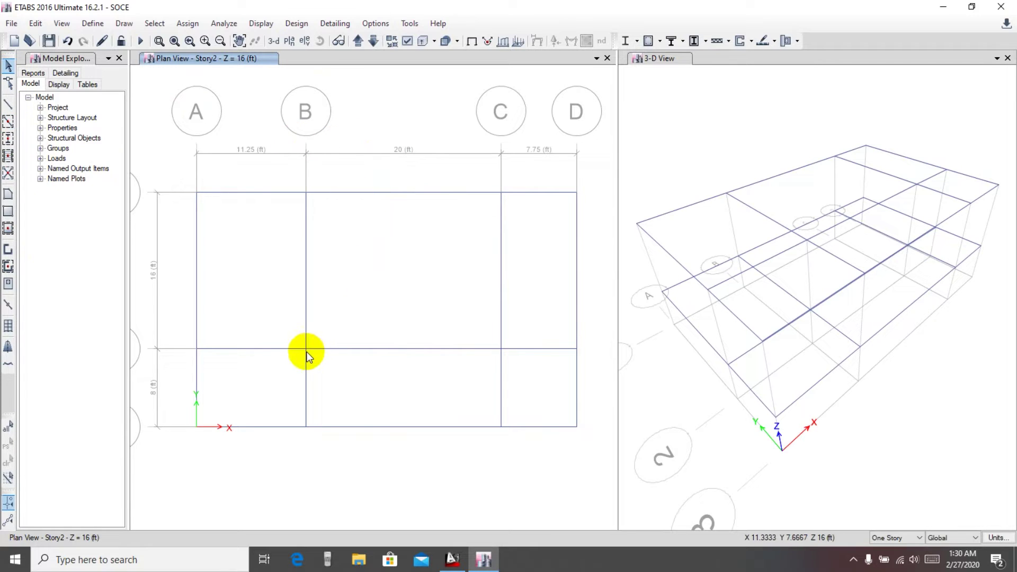
left_click(741, 139)
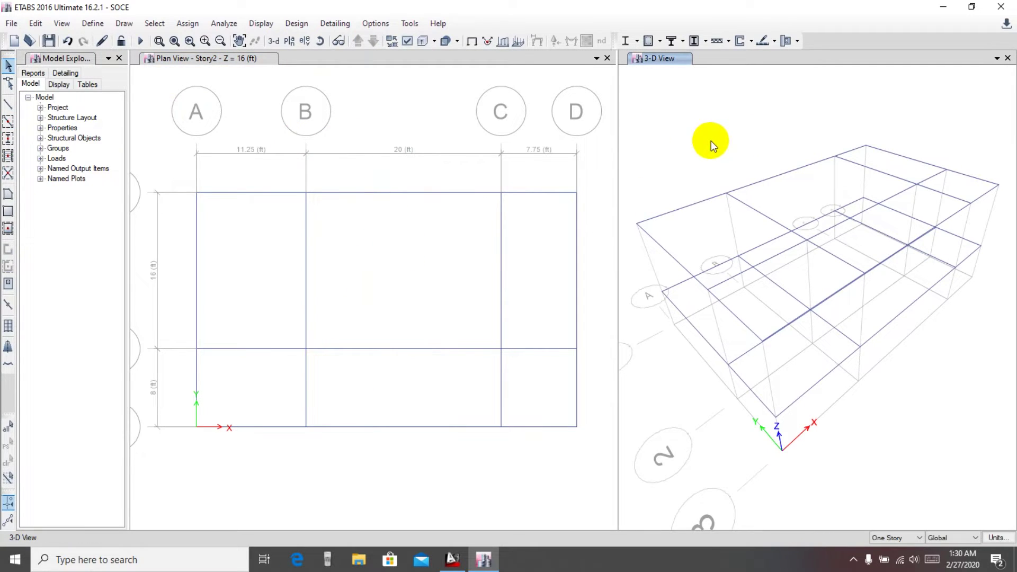
left_click(391, 40)
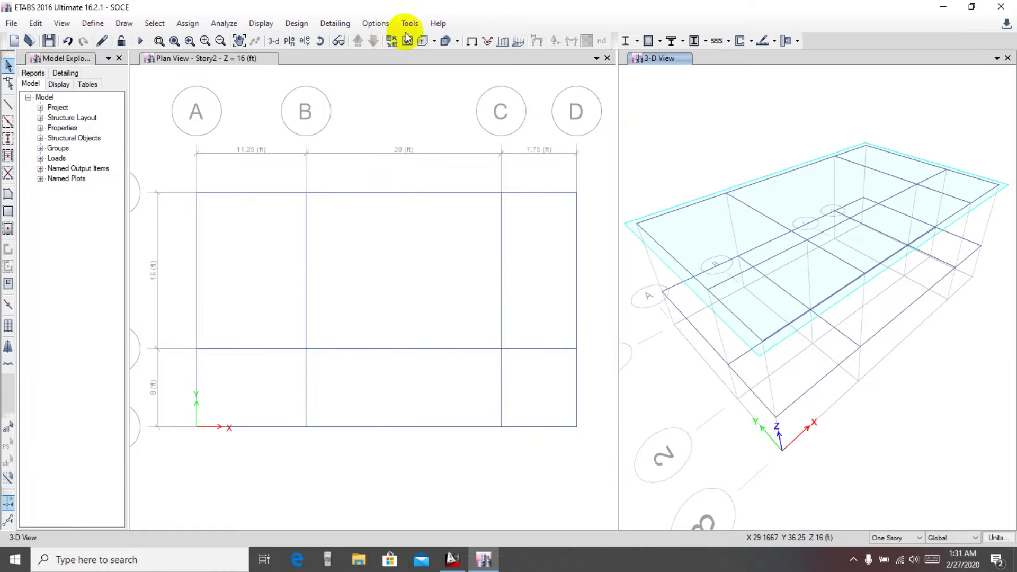
Turn the bounding plane display off and back on in the 3-D view.
left_click(376, 23)
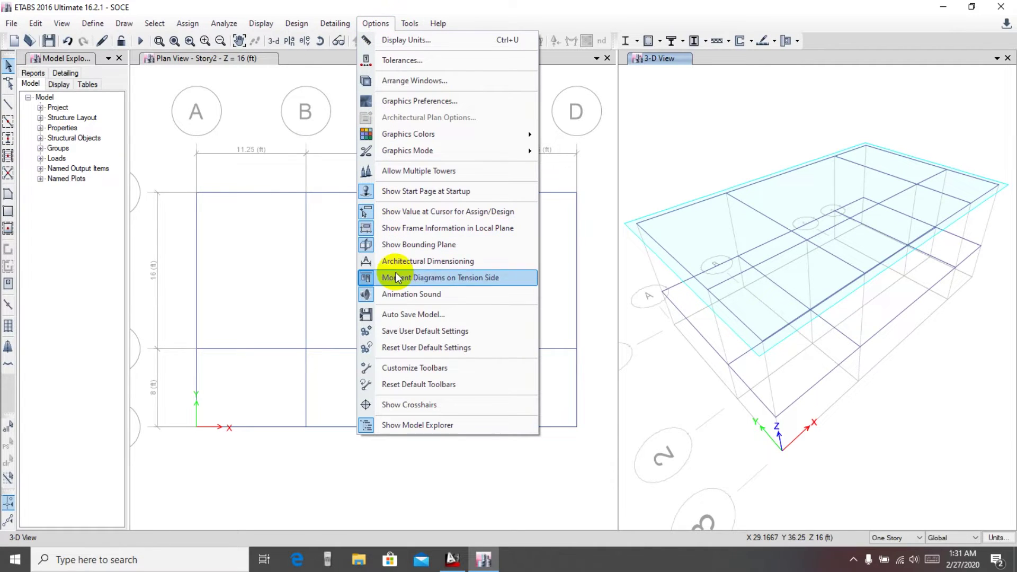
left_click(402, 247)
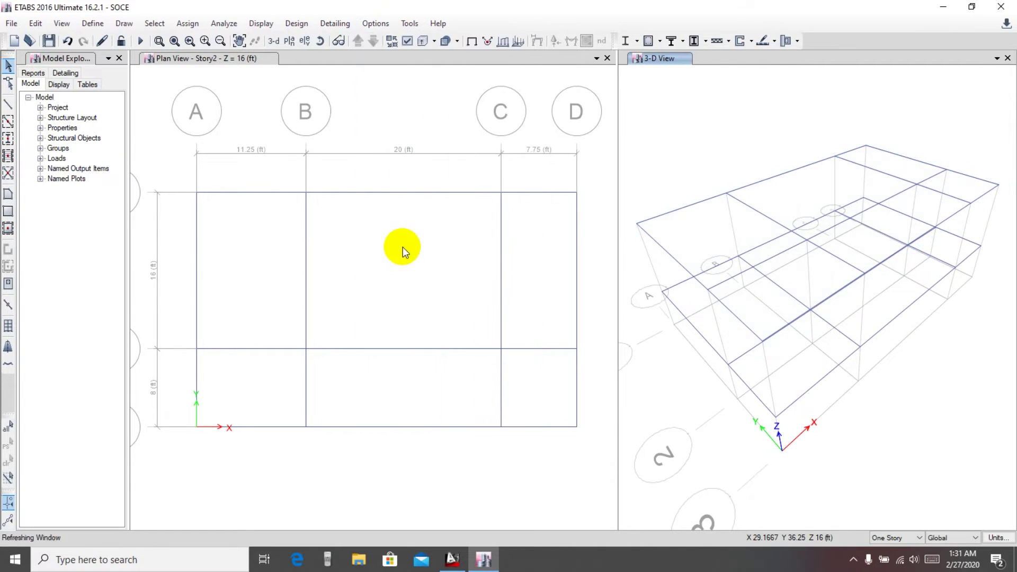
left_click(387, 24)
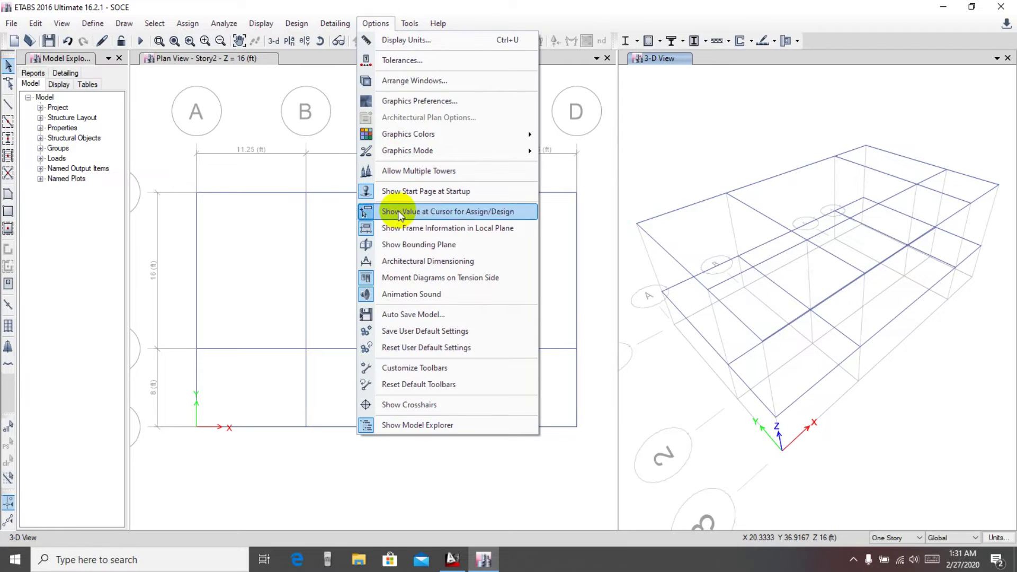
left_click(399, 247)
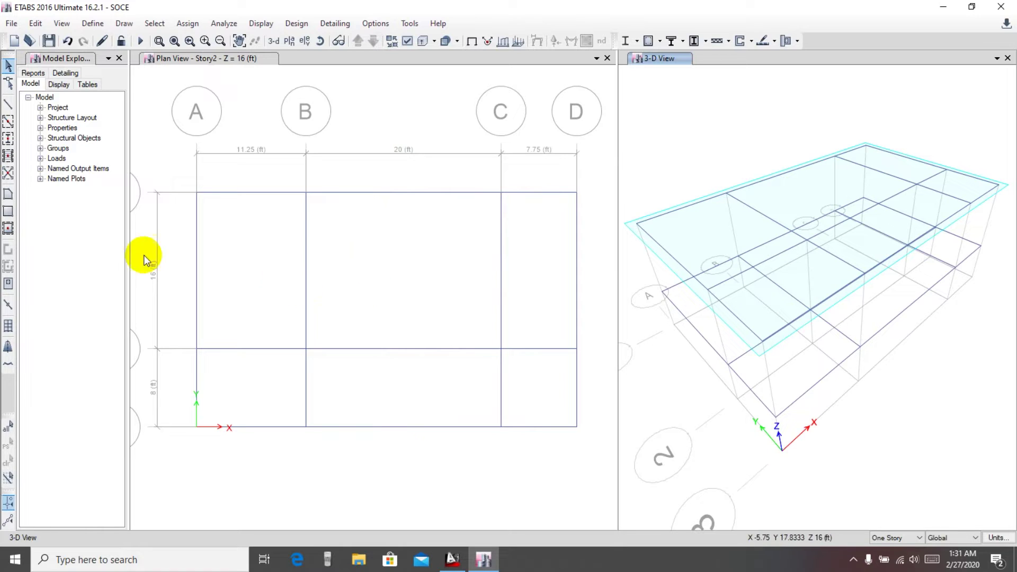
Start a floor area, try the Opening property for it and set the property back to Slab6in.
left_click(7, 196)
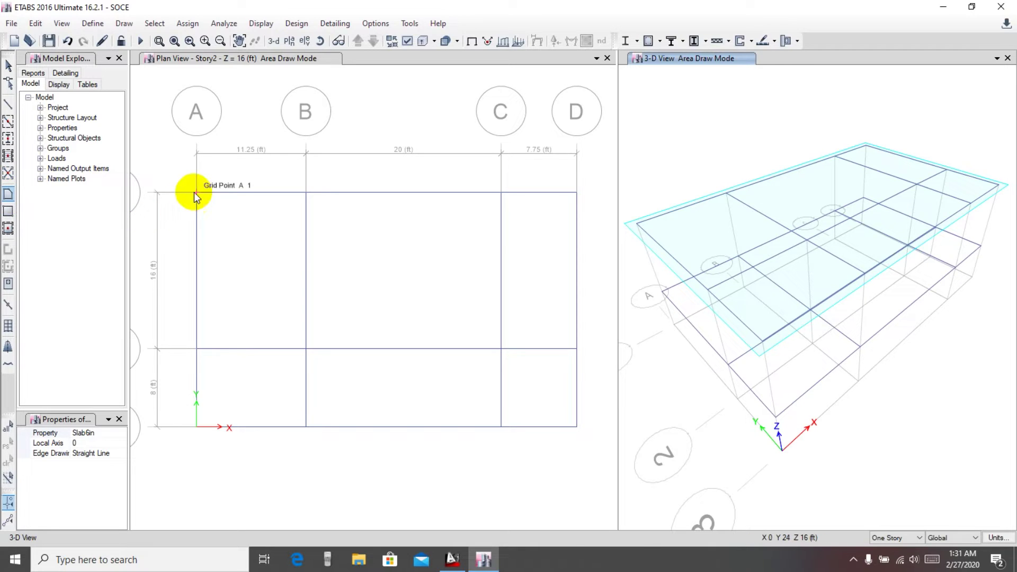
left_click(109, 434)
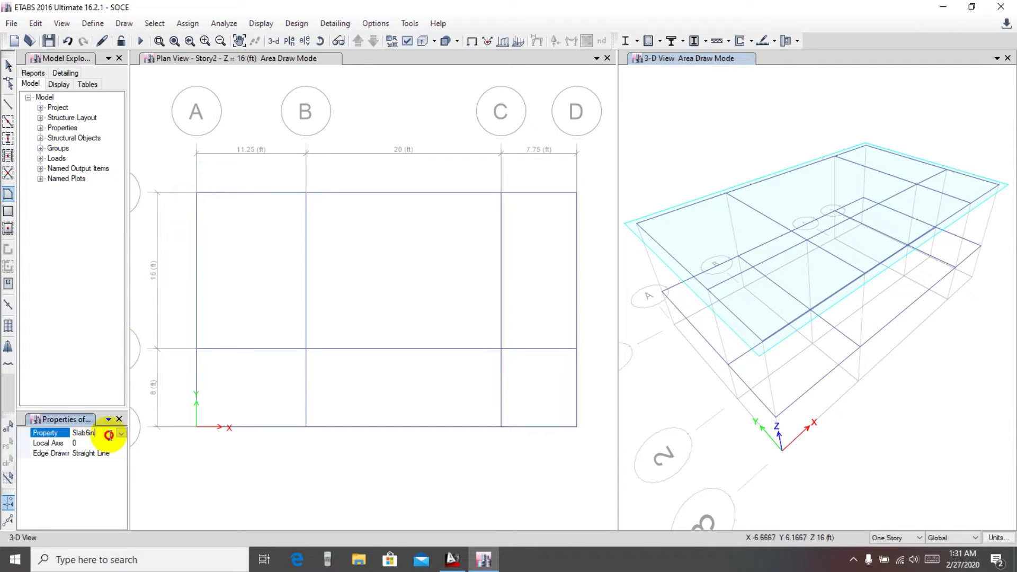
left_click(121, 433)
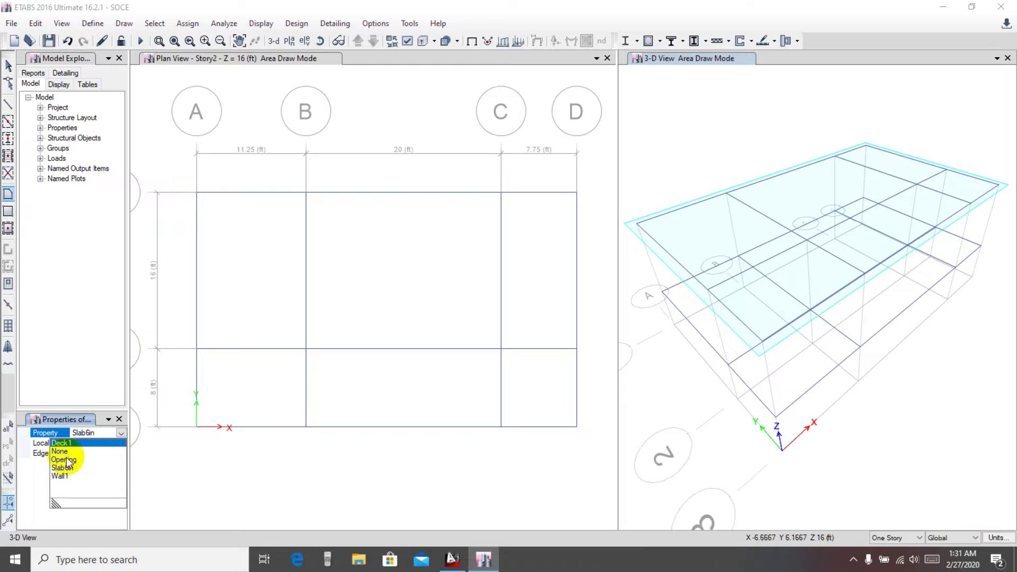
left_click(63, 459)
left_click(122, 432)
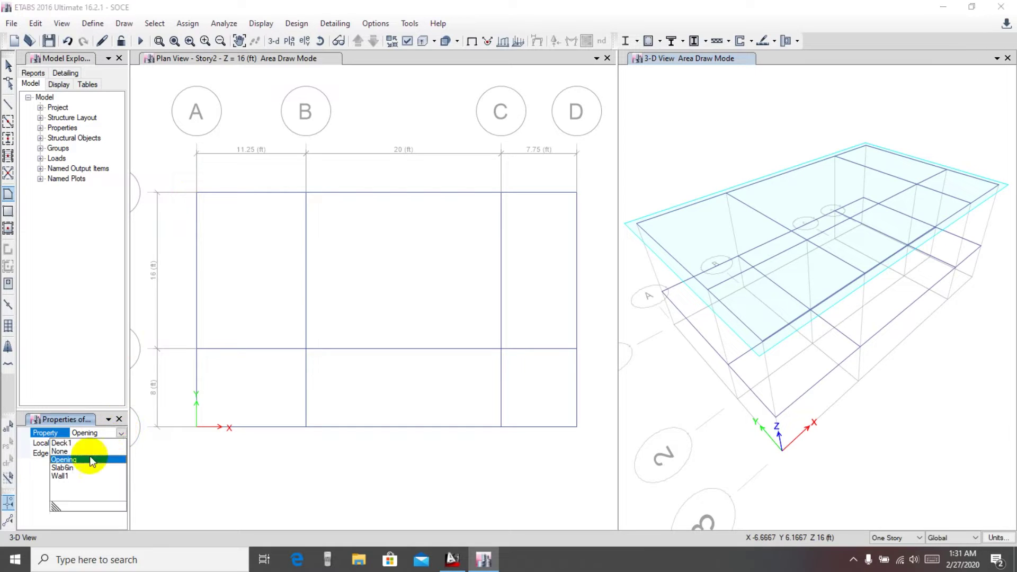
left_click(69, 468)
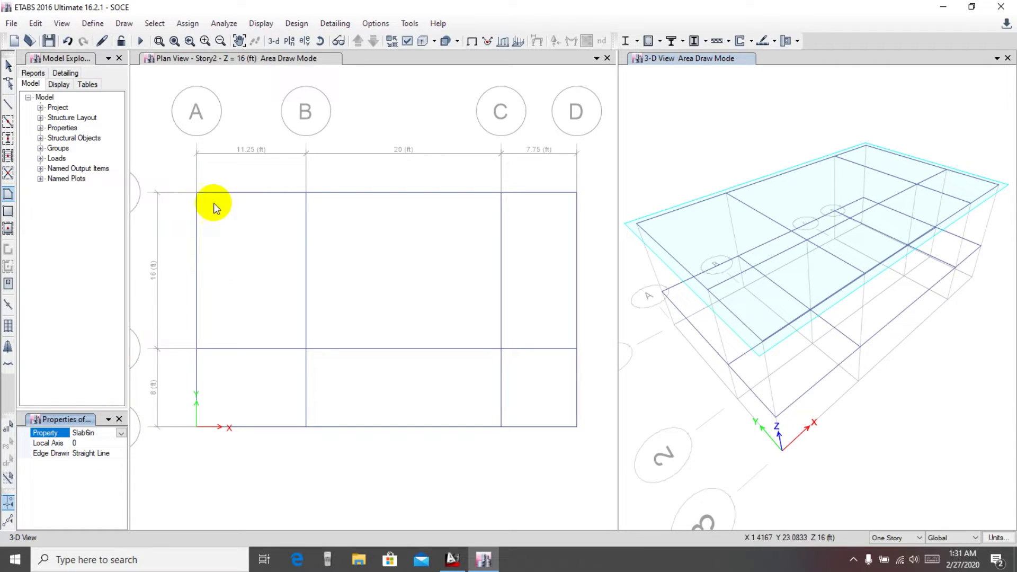
Draw a Slab6in floor on Story2 through grid points A-1, B-1, B-2 and A-2, and undo it.
left_click(196, 193)
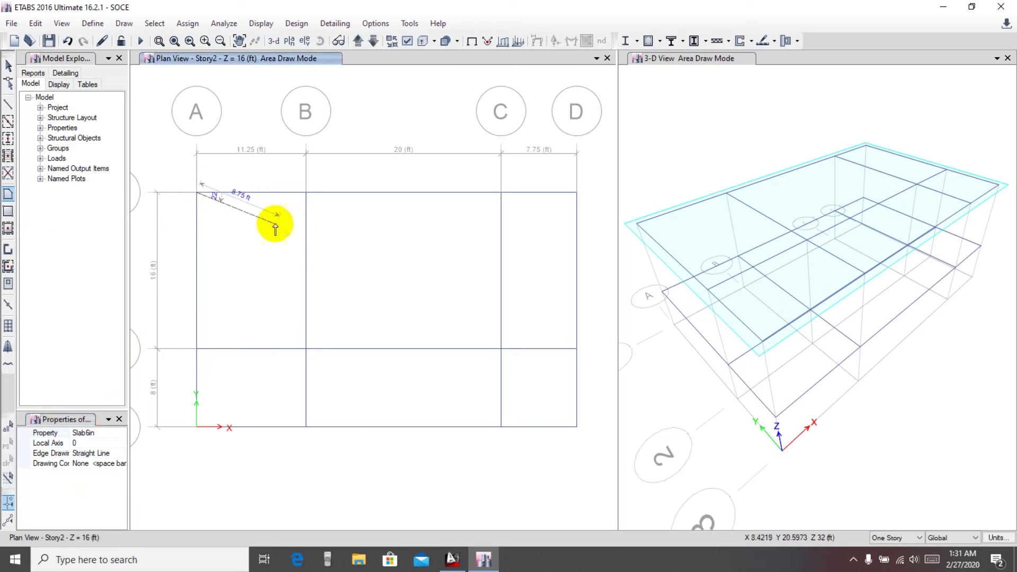
left_click(305, 192)
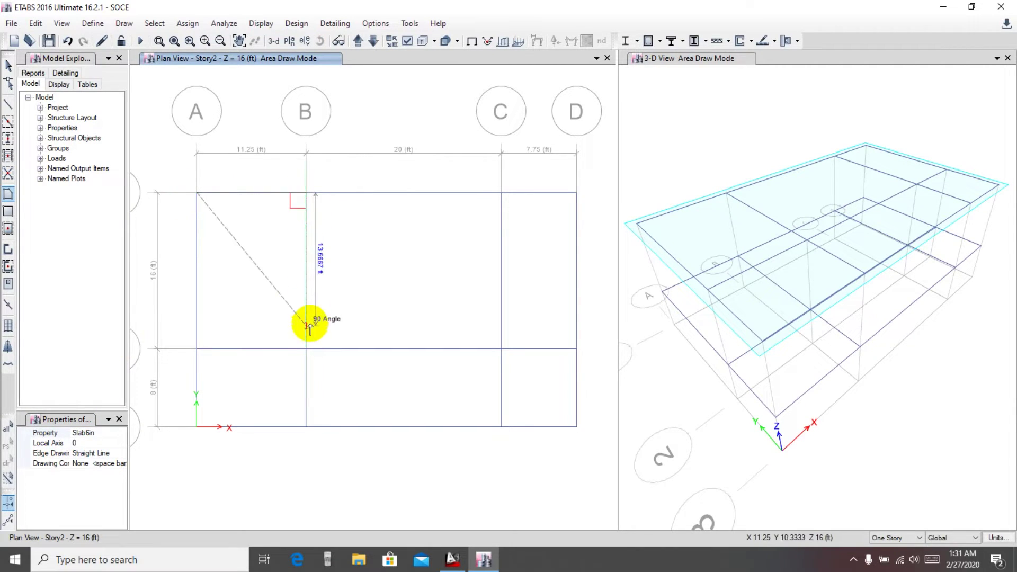
left_click(306, 350)
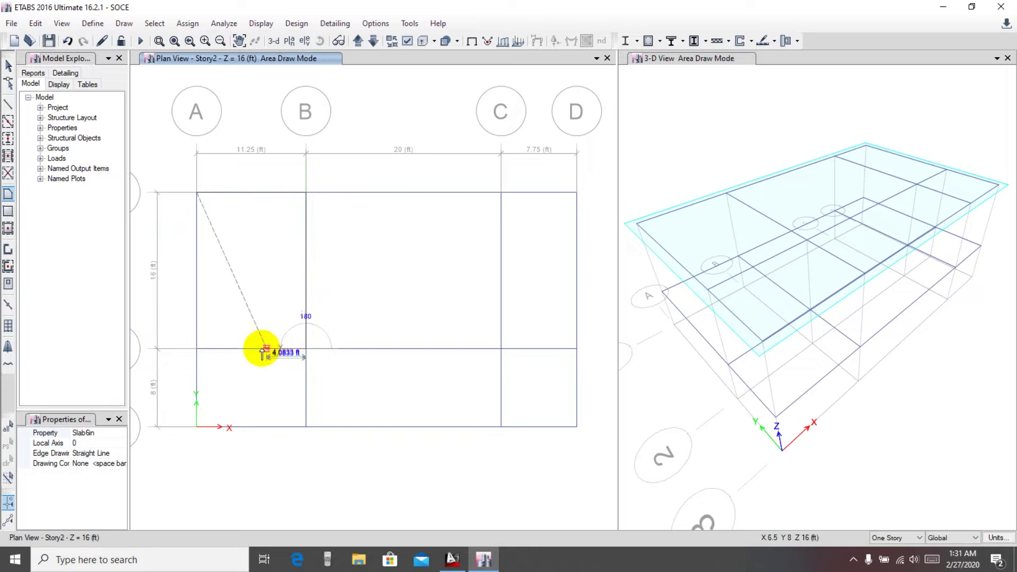
left_click(196, 350)
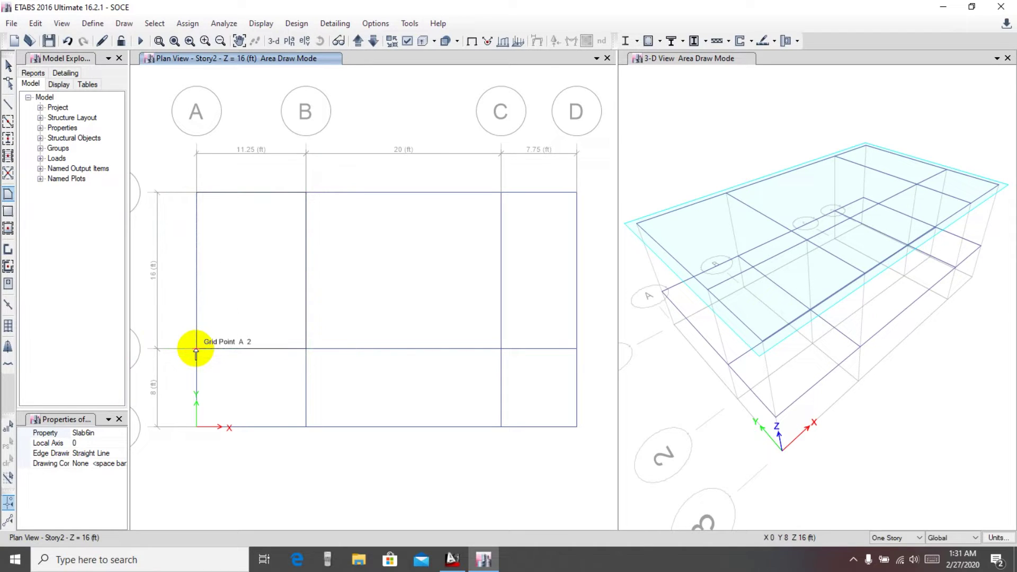
left_click(198, 349)
left_click(197, 350)
key("Return")
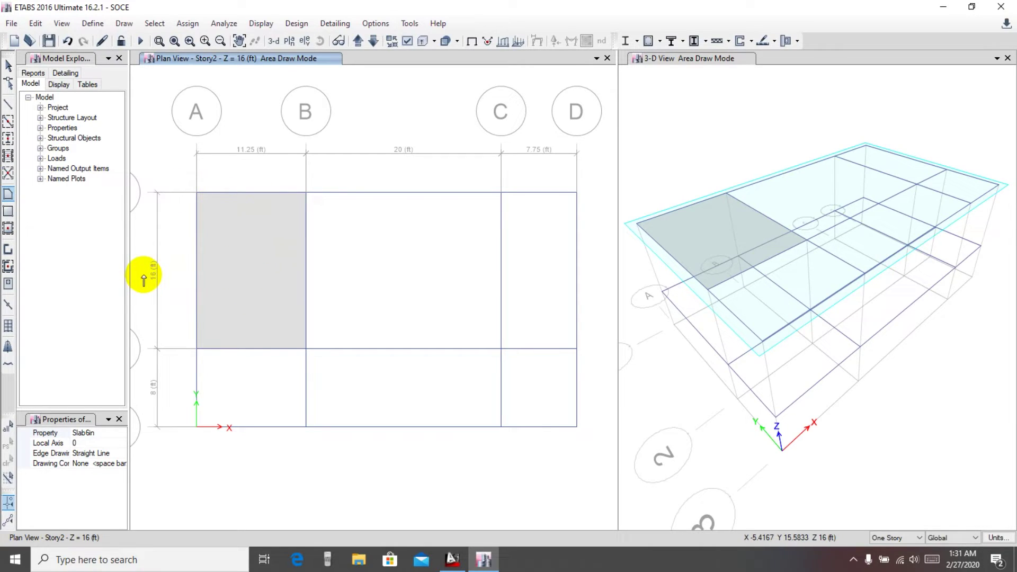
key("ctrl+z")
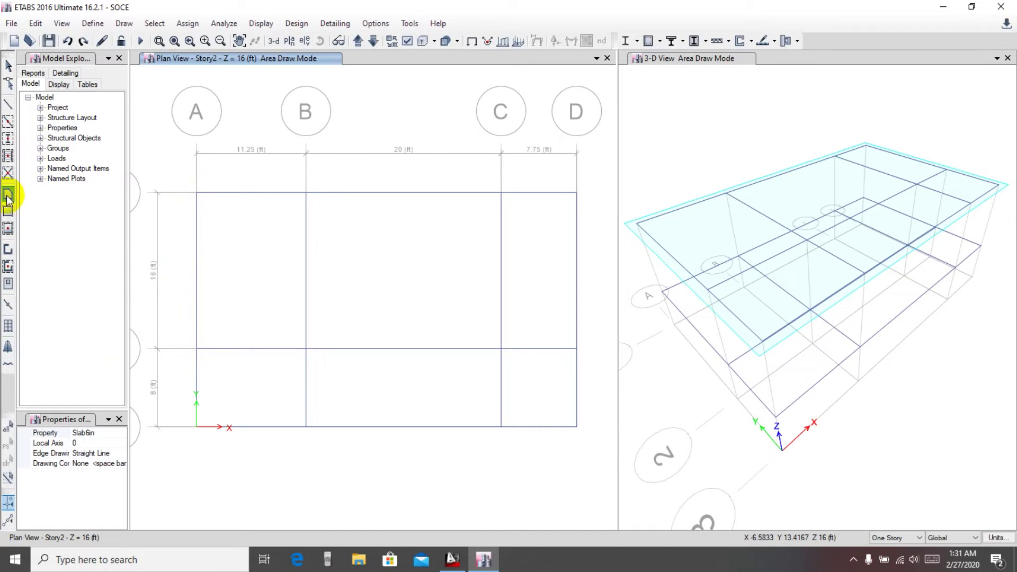
Draw a rectangular Slab6in floor from grid point A-1 to B-2 on Story2, and undo it.
left_click(8, 212)
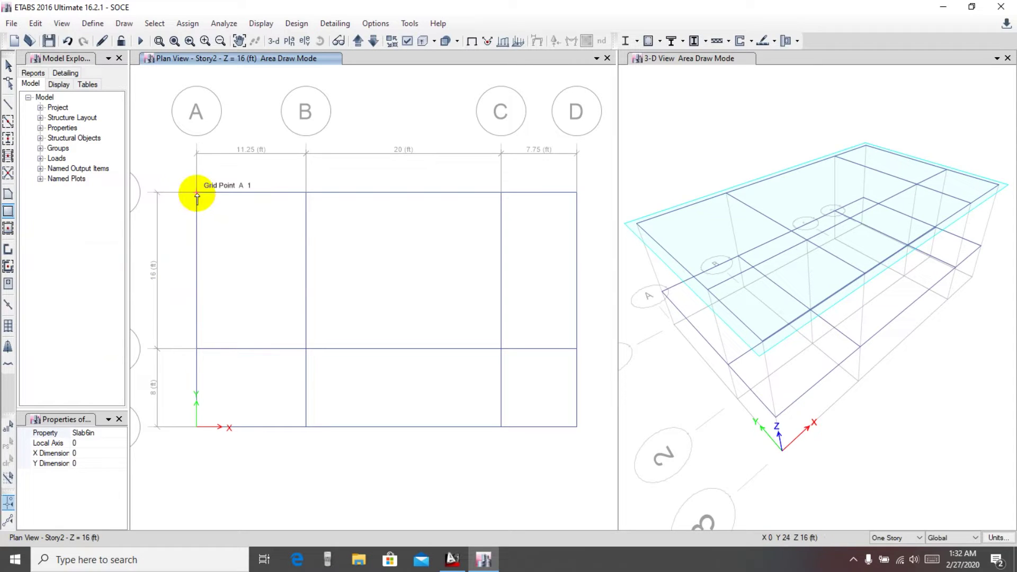
left_click_drag(226, 223, 306, 348)
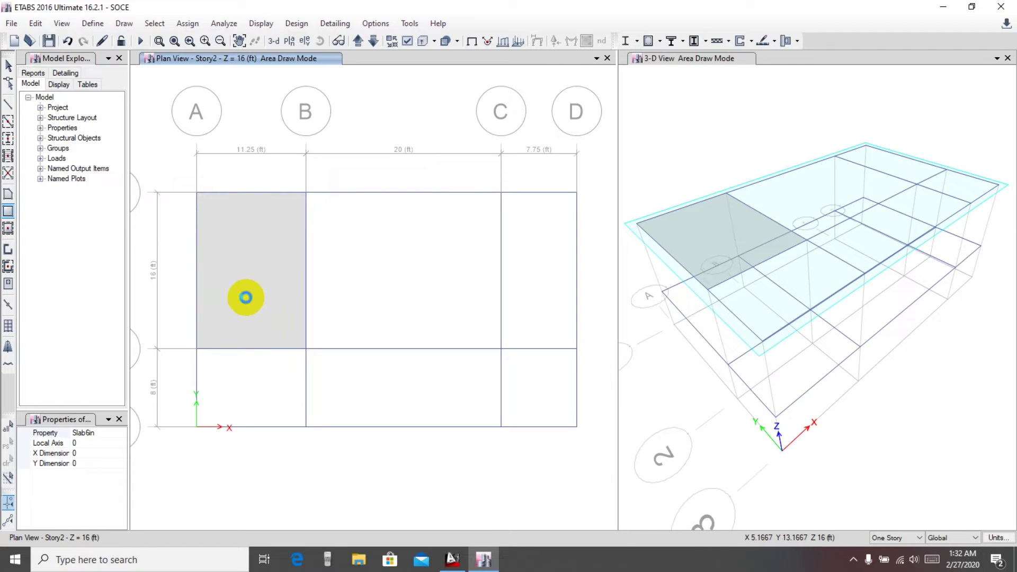
key("ctrl+z")
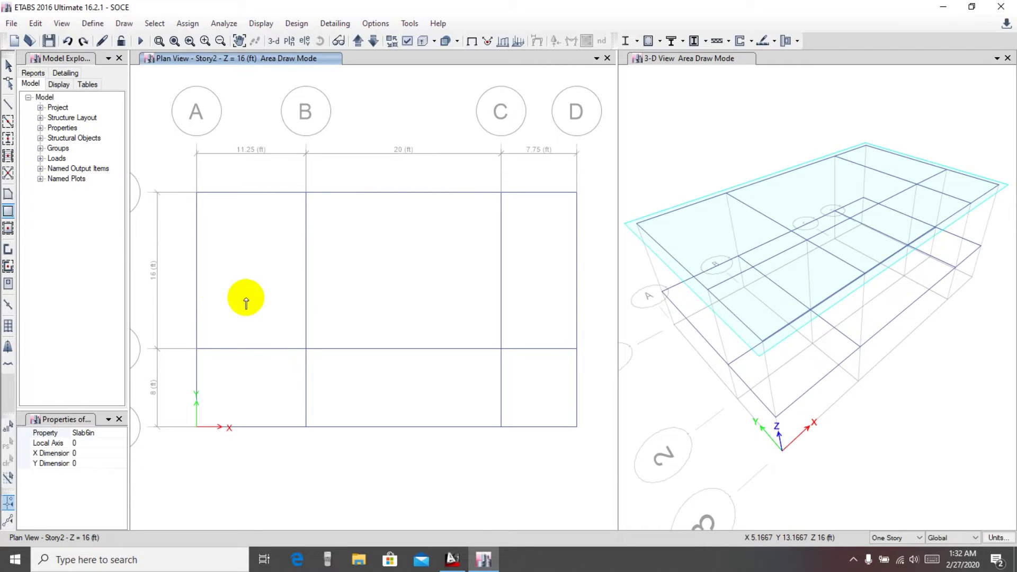
Quick-draw Slab6in floors in all six grid bays of the Story2 plan.
left_click(8, 230)
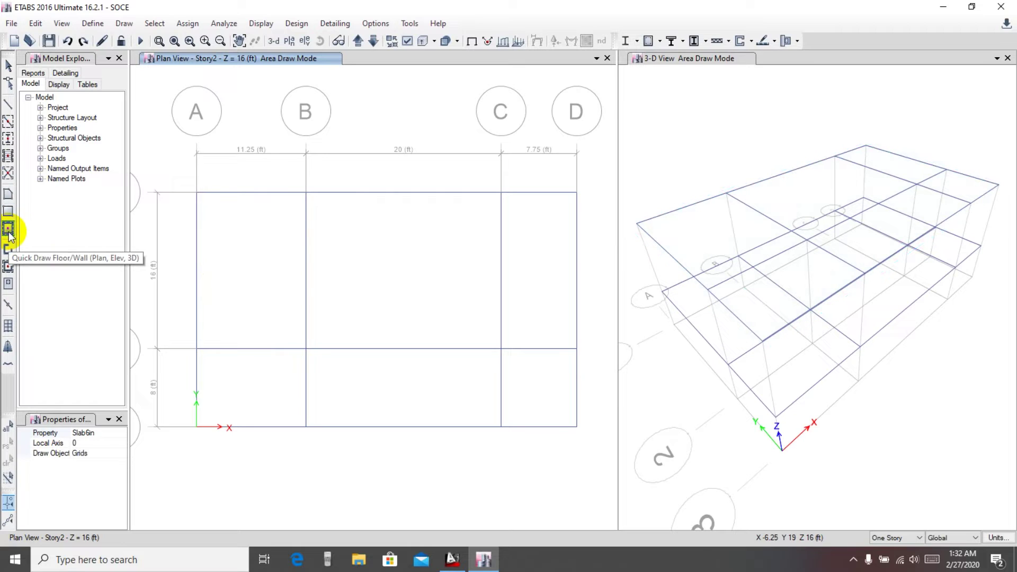
left_click(244, 276)
left_click(359, 277)
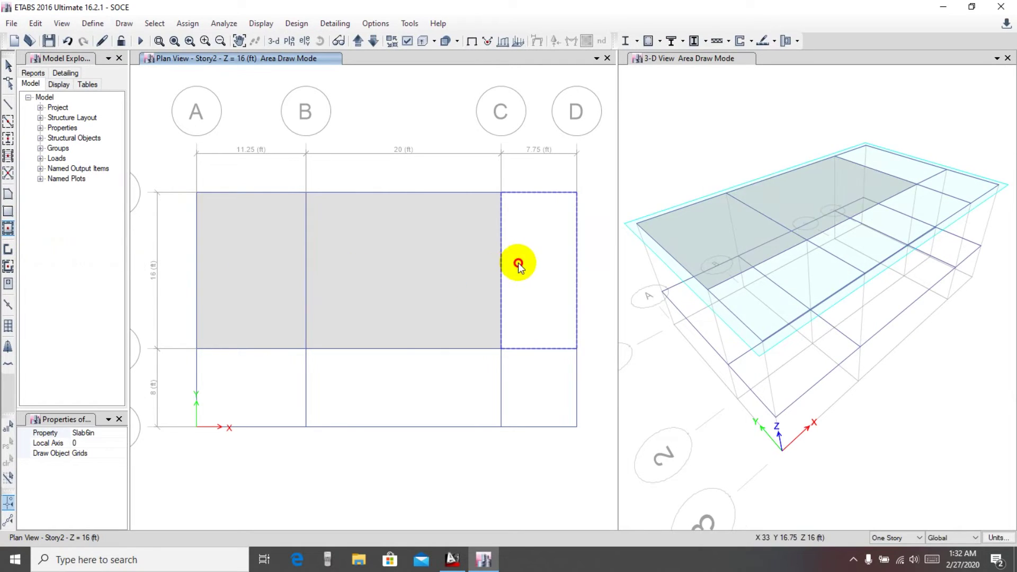
left_click(518, 263)
left_click(534, 404)
left_click(431, 385)
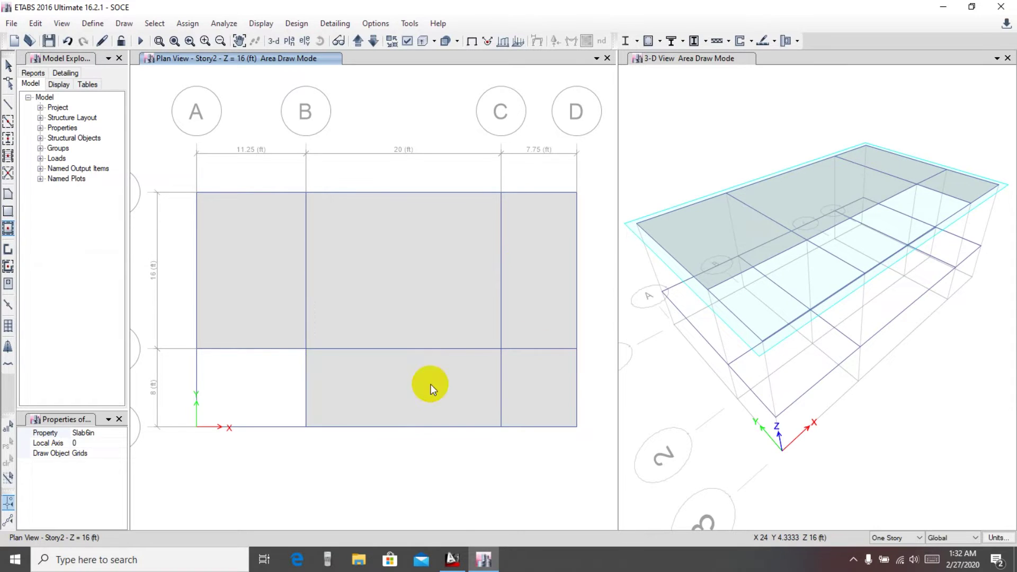
left_click(228, 384)
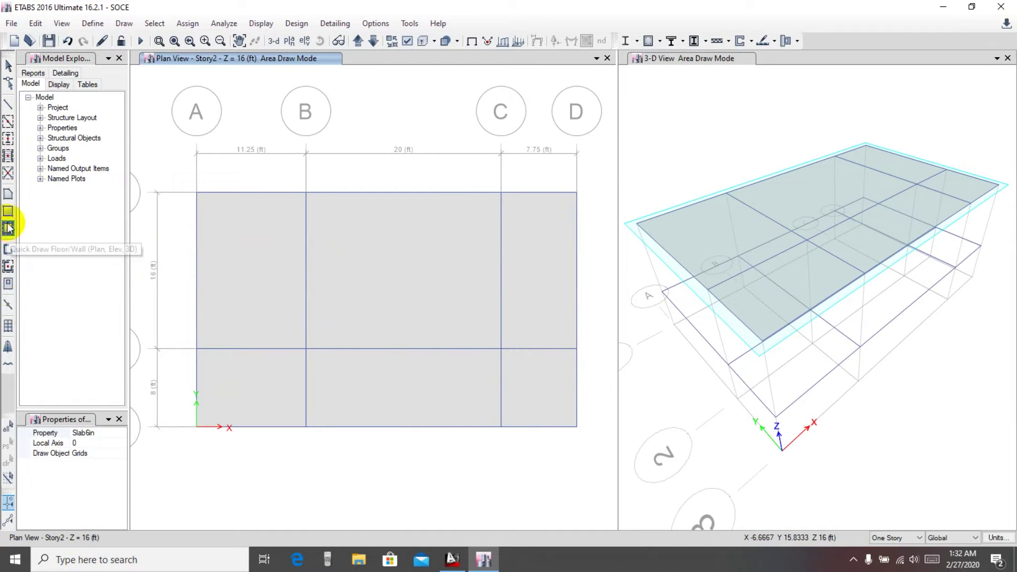
Start quick-drawing columns on the Story2 plan, applied to All Stories, with the property set to C14x14.
left_click(8, 123)
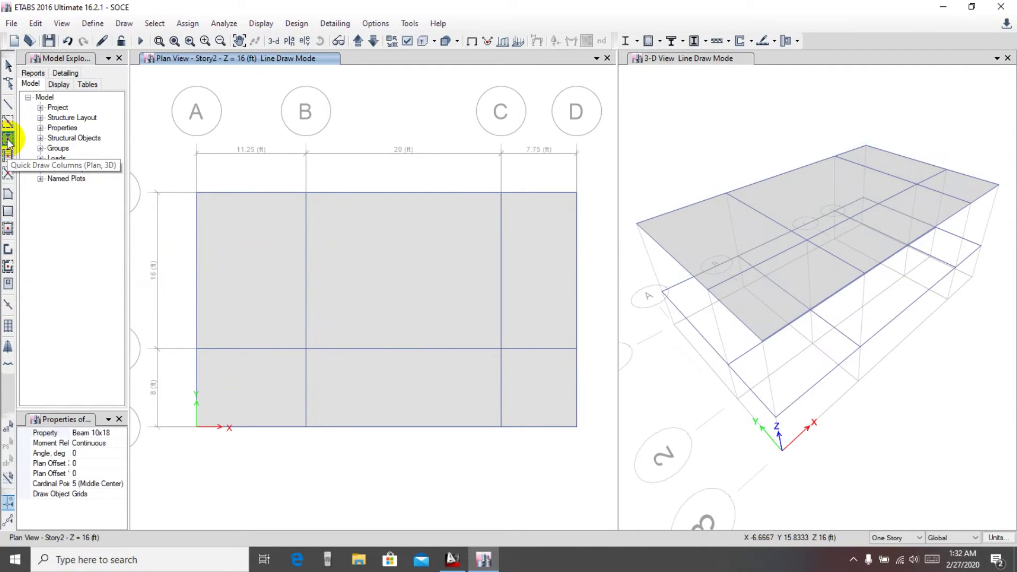
mouse_move(840, 551)
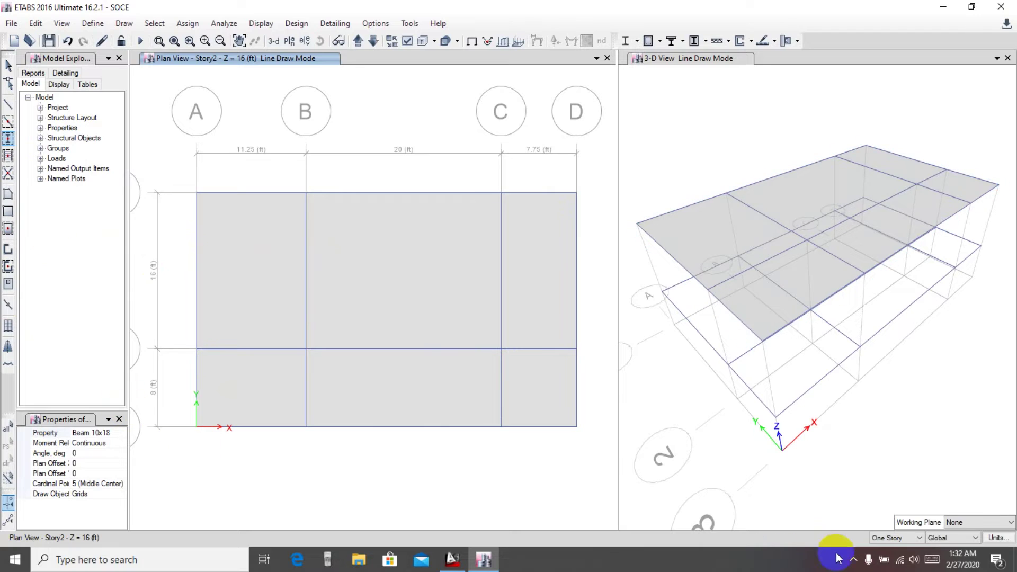
left_click(902, 539)
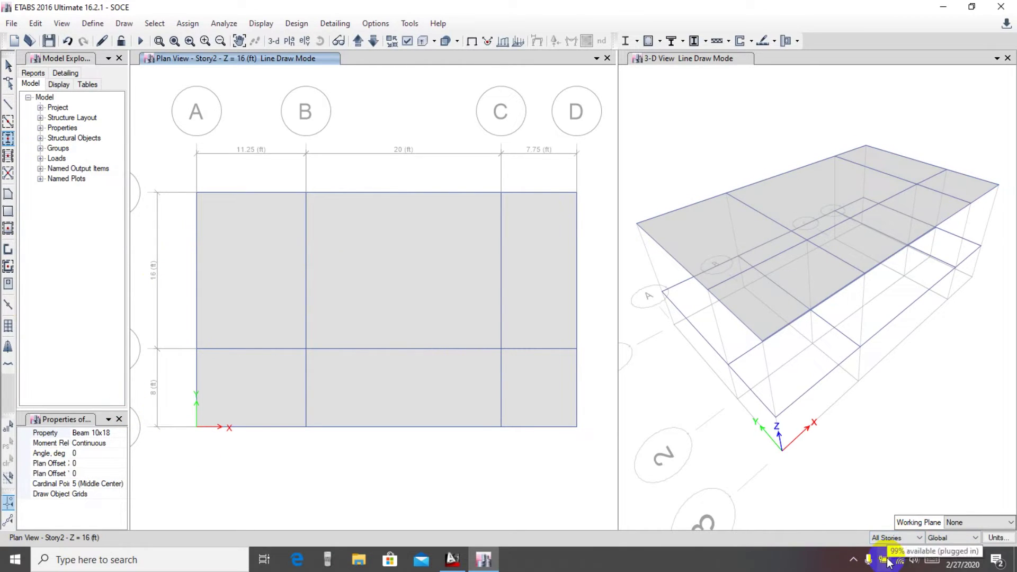
left_click(887, 558)
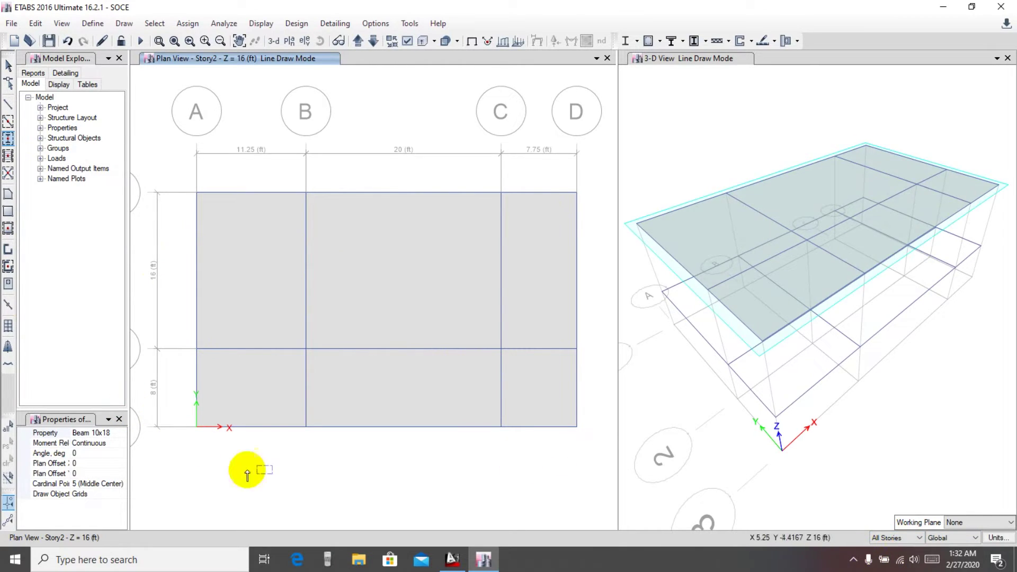
left_click(101, 432)
left_click(122, 433)
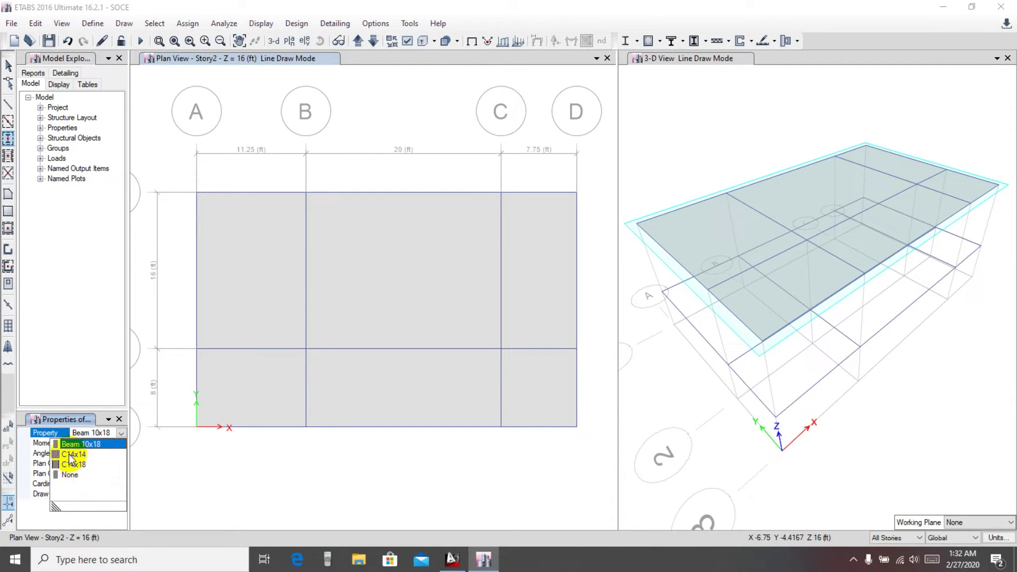
left_click(74, 455)
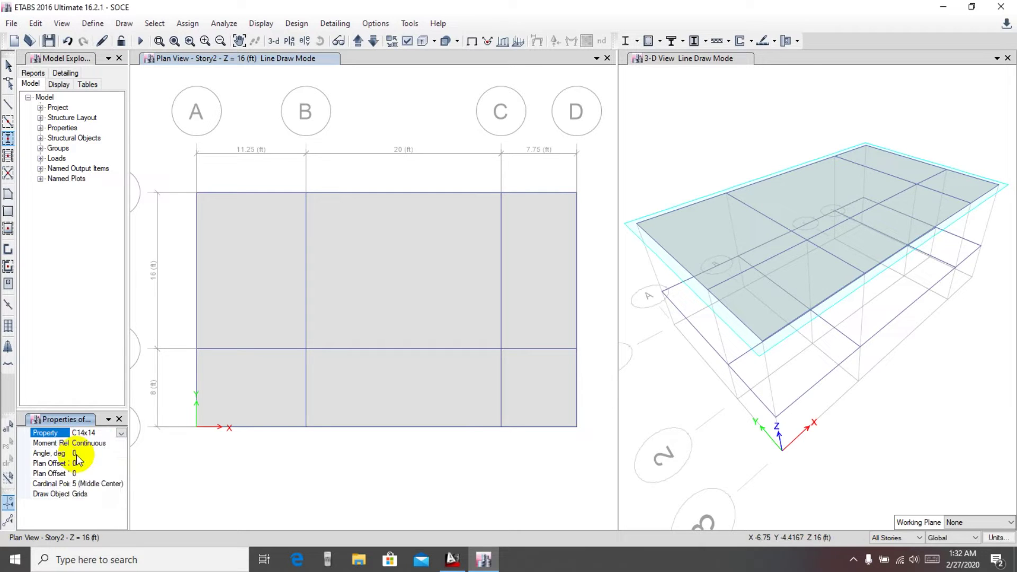
Check the column positions in the AutoCAD layout plan, return to ETABS and set the column cardinal point to 10 (Centroid).
left_click(452, 561)
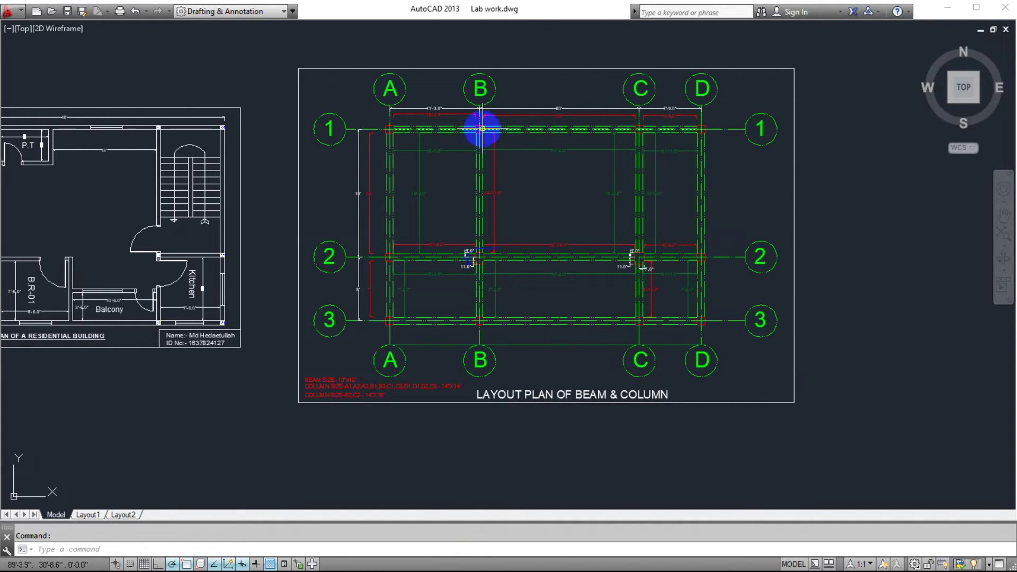
left_click(948, 7)
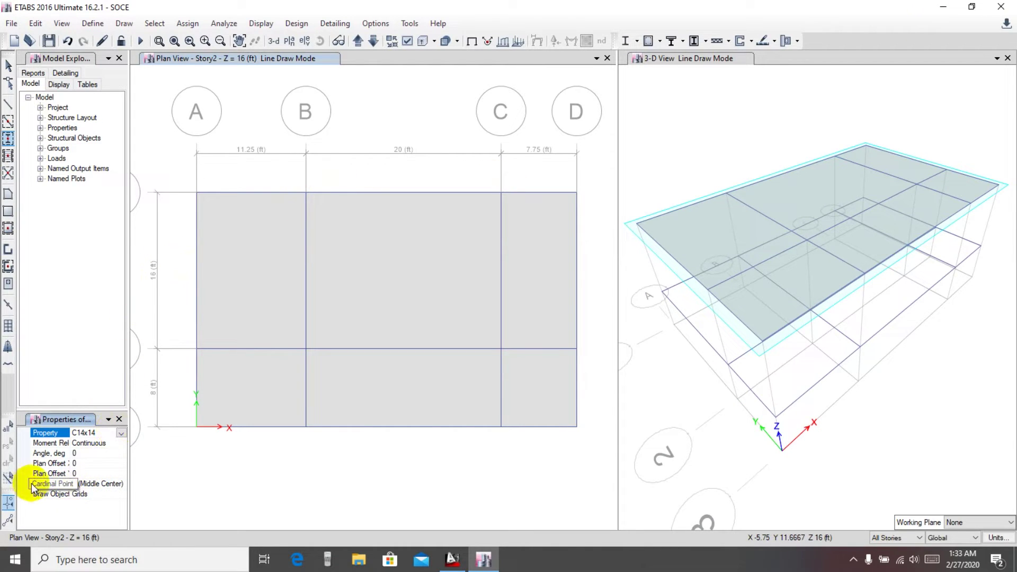
left_click(117, 486)
left_click(121, 484)
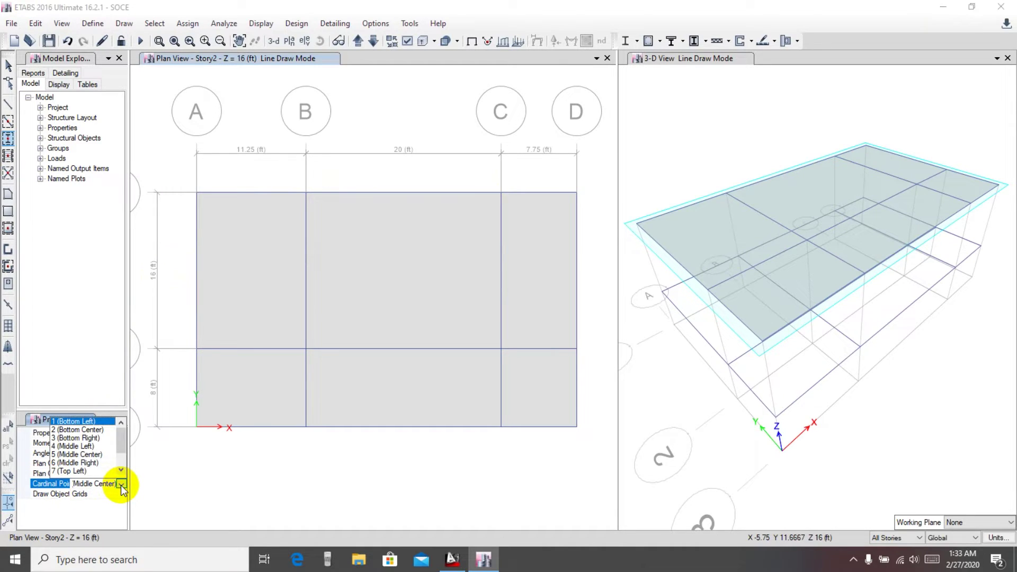
scroll(84, 467, "down", 1)
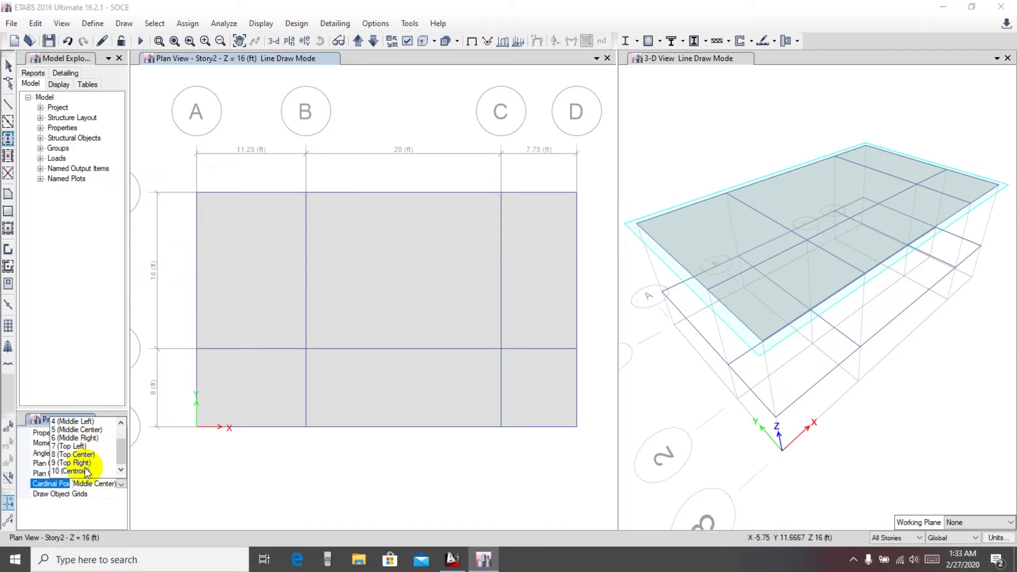
left_click(80, 431)
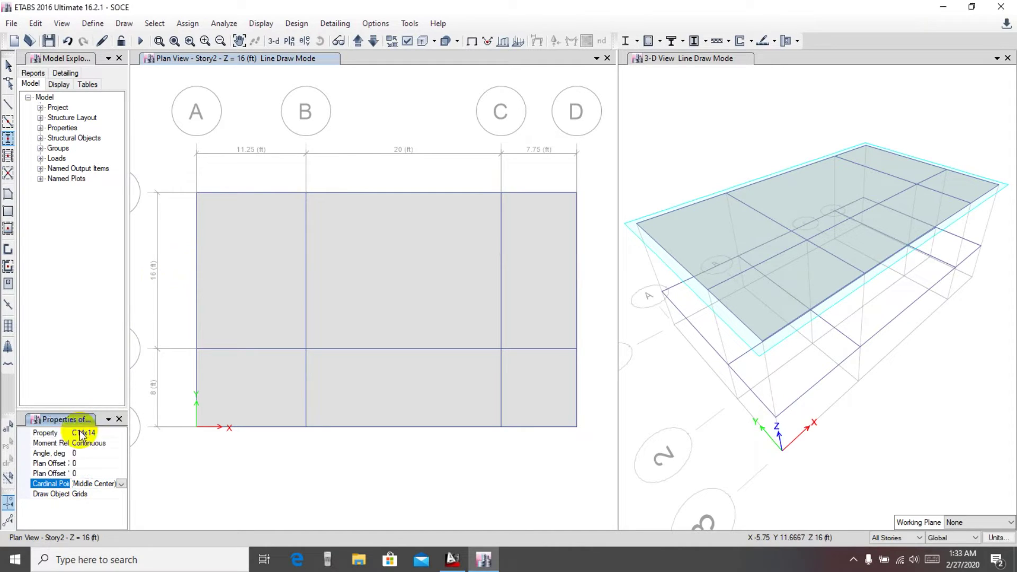
left_click(121, 483)
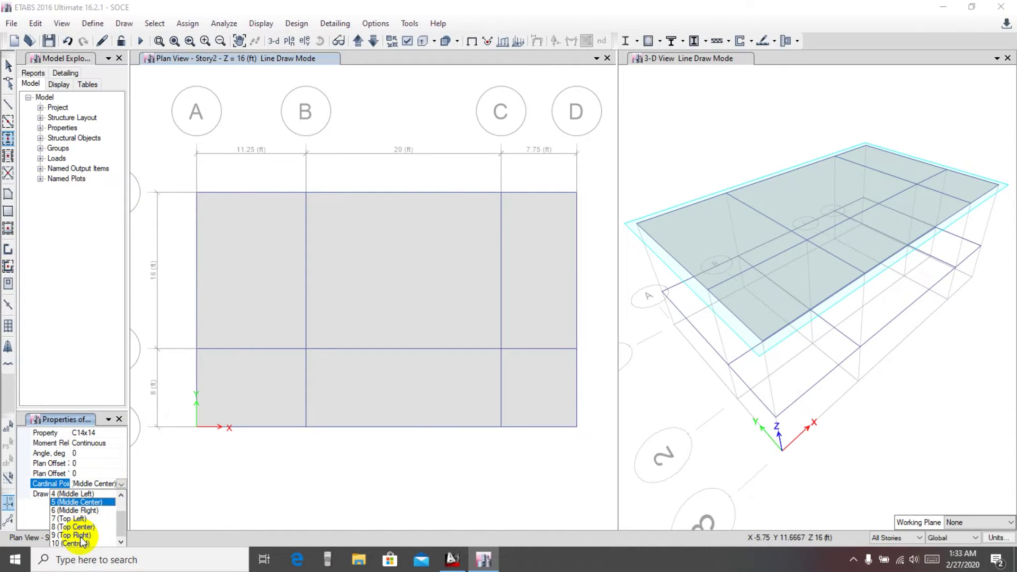
left_click(72, 544)
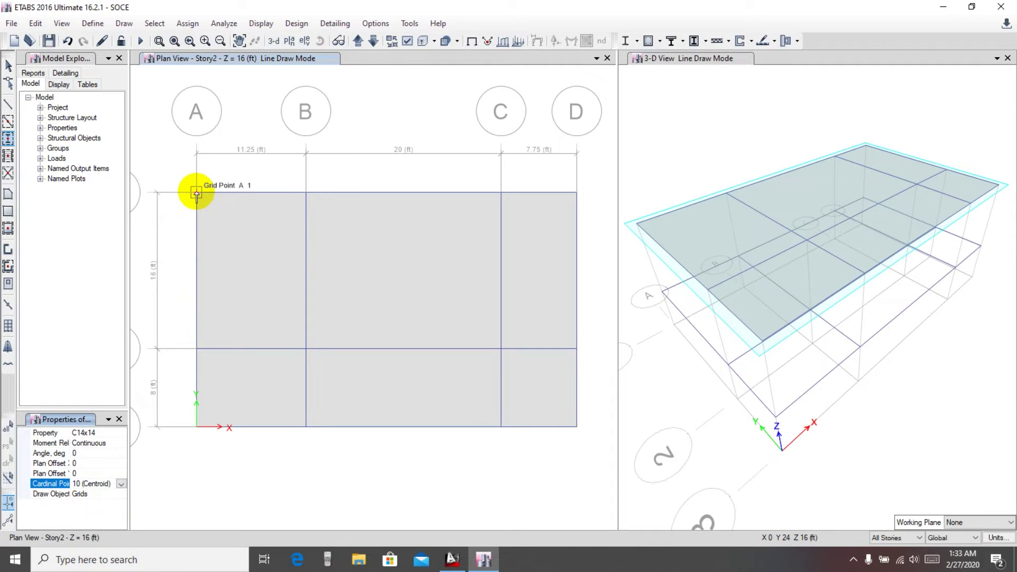
Place C14x14 columns at the ten perimeter grid points: A-1, A-2, A-3, B-3, C-3, D-3, D-2, D-1, C-1 and B-1.
left_click(196, 194)
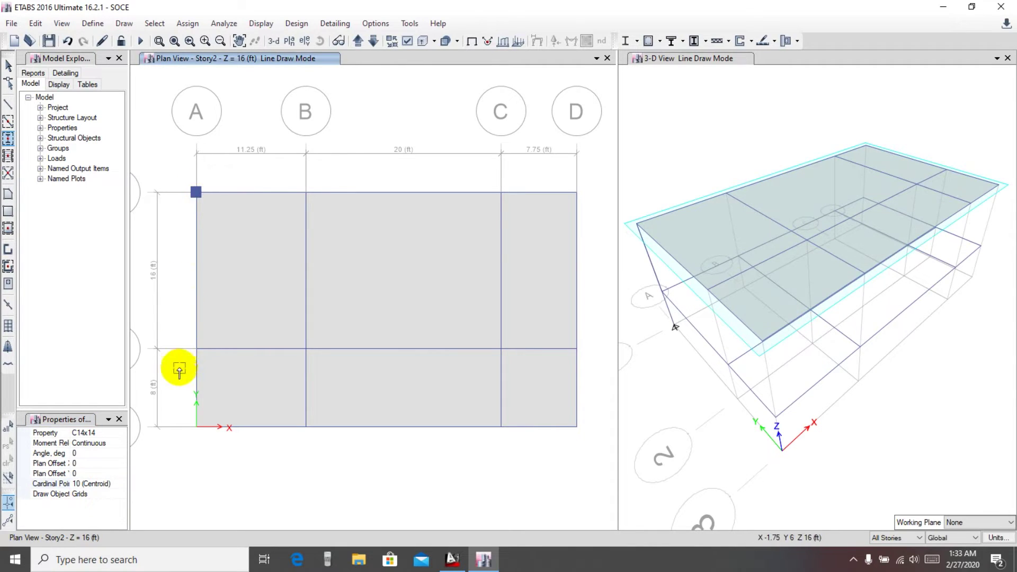
left_click(196, 349)
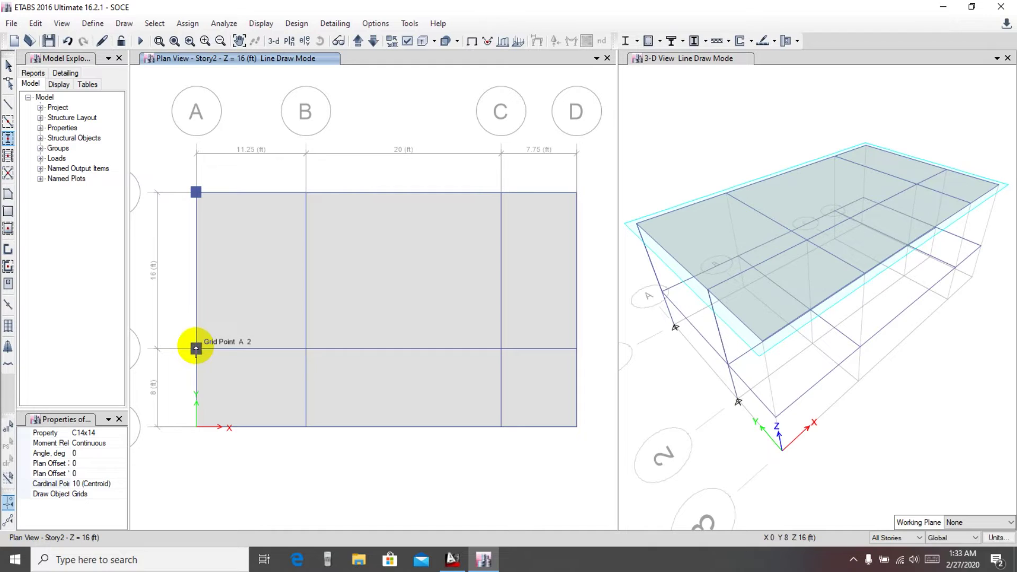
left_click(197, 427)
left_click(306, 427)
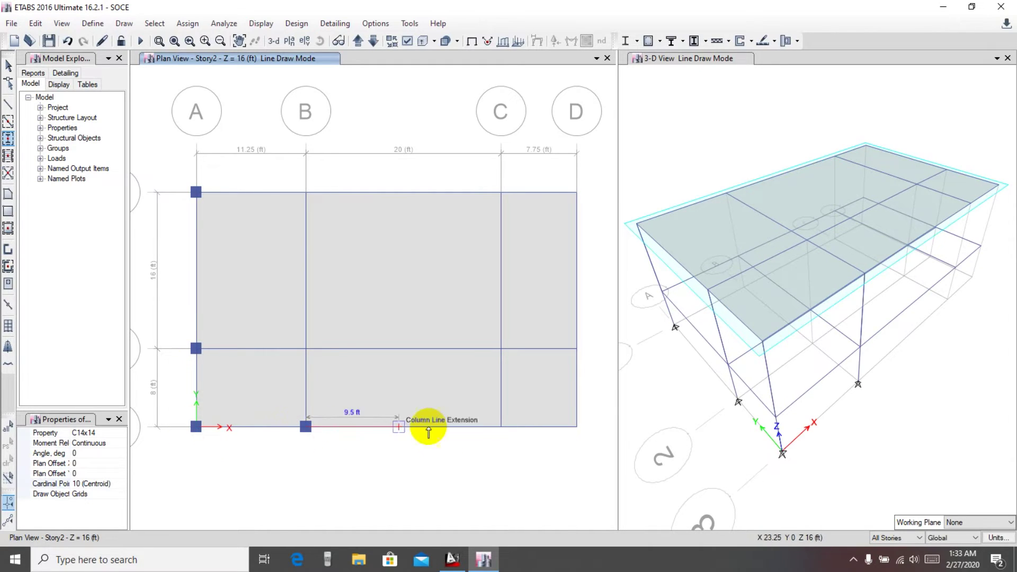
left_click(502, 427)
left_click(577, 427)
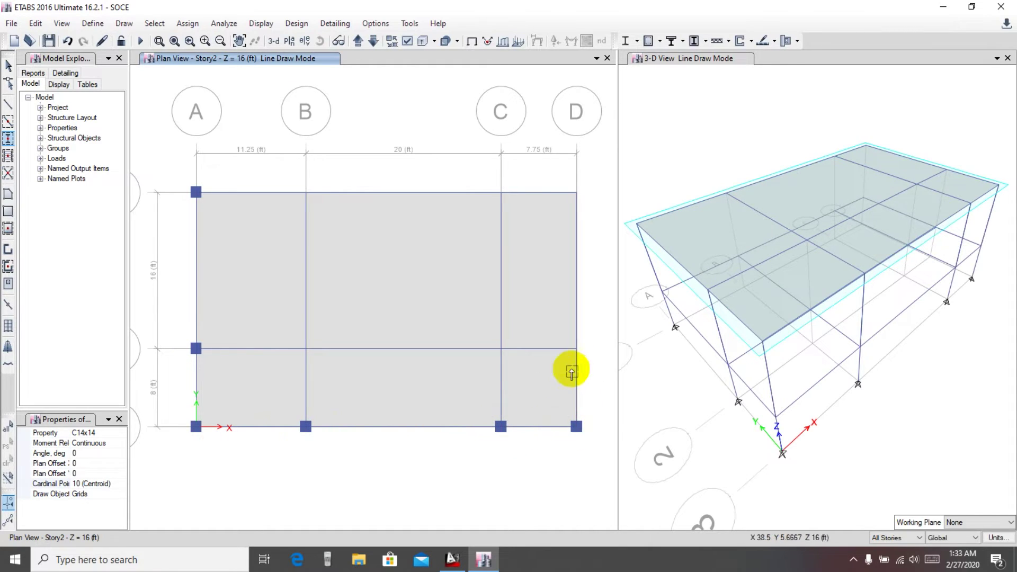
left_click(576, 349)
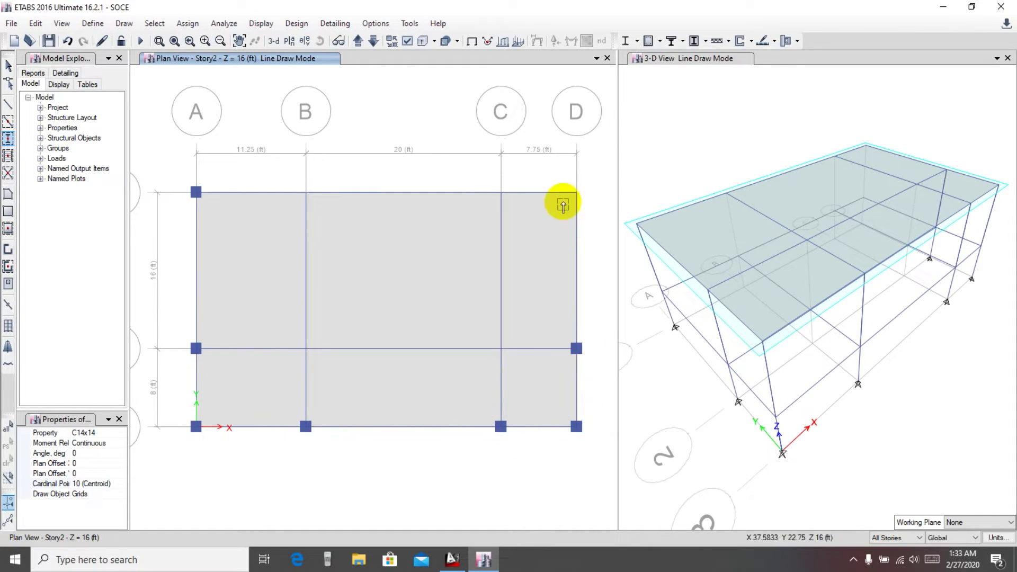
left_click(577, 192)
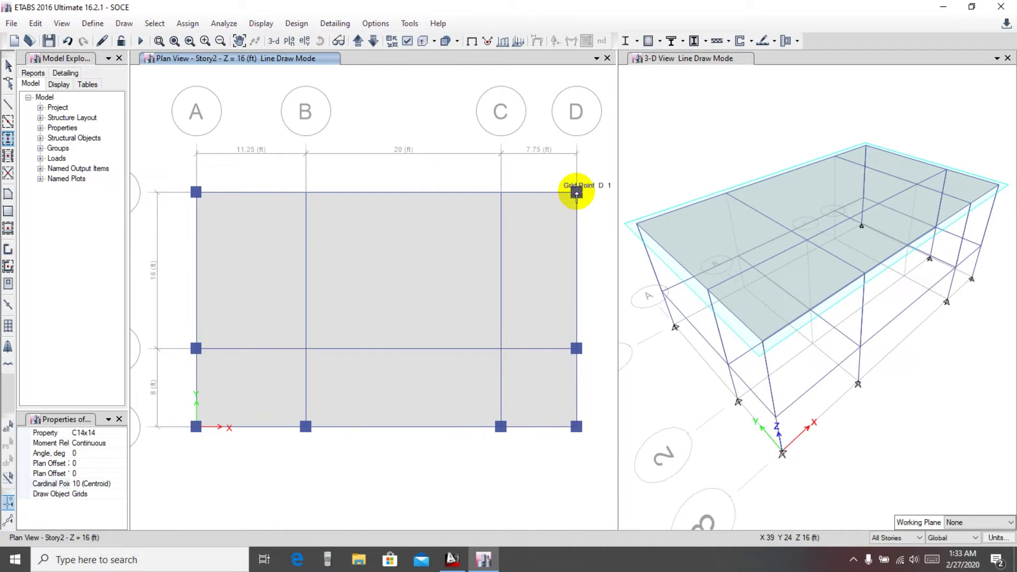
left_click(500, 192)
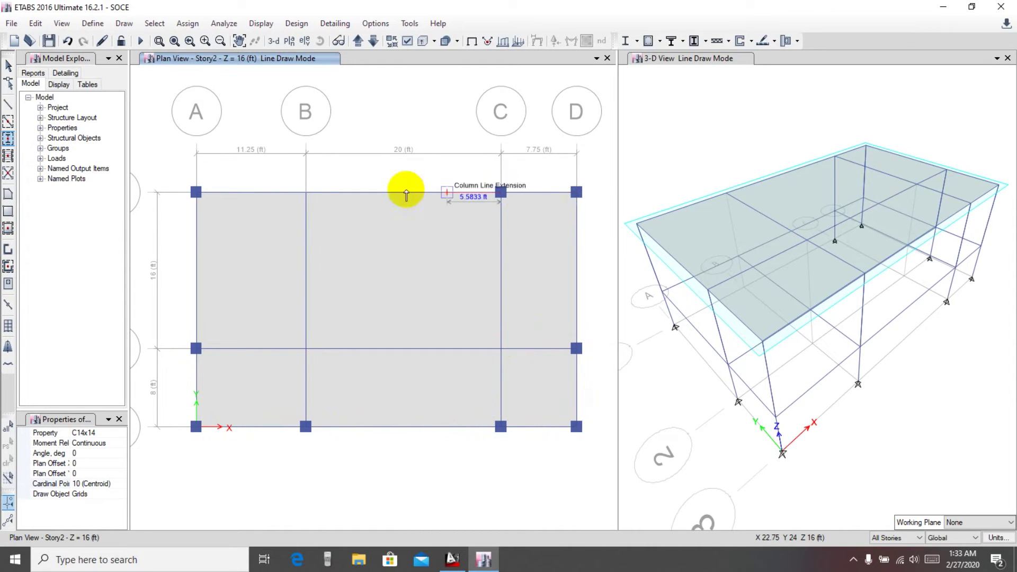
left_click(305, 192)
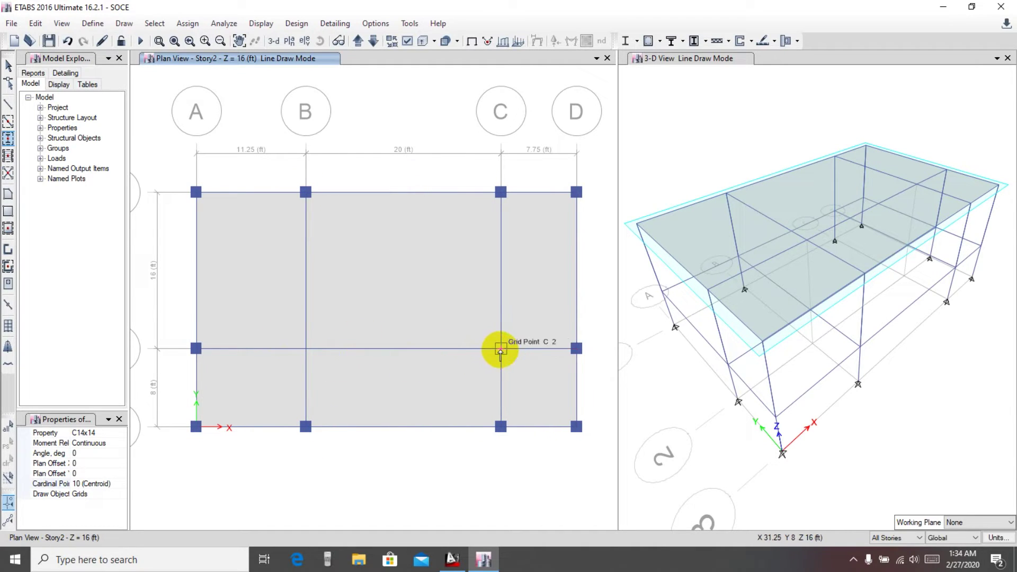
Change the property of the columns being drawn to C14x18.
left_click(99, 433)
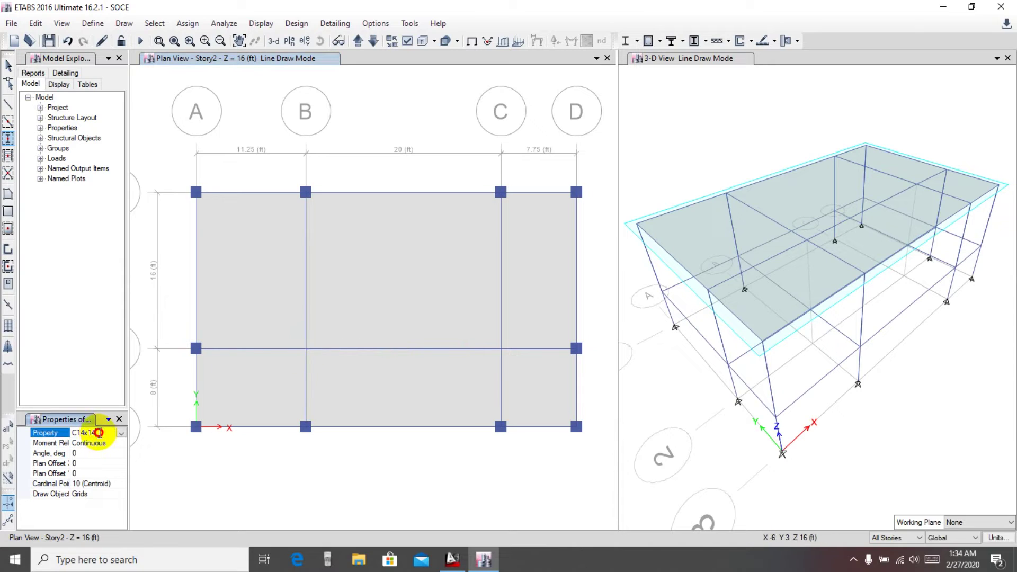
left_click(122, 433)
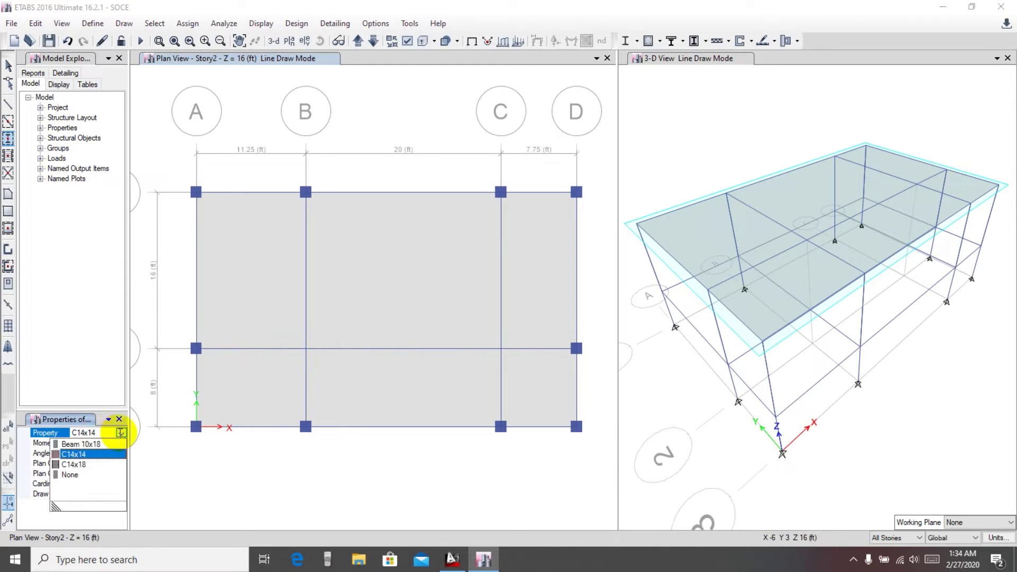
left_click(78, 466)
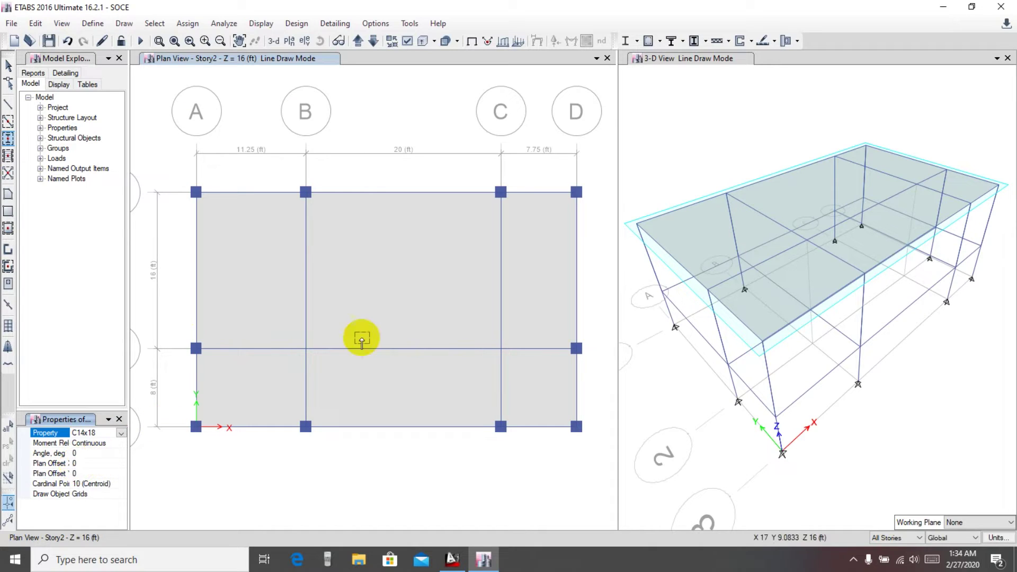
Switch to AutoCAD, examine the column size and offset dimensions at B-2 and C-2 in the layout plan, and return to ETABS.
mouse_move(454, 565)
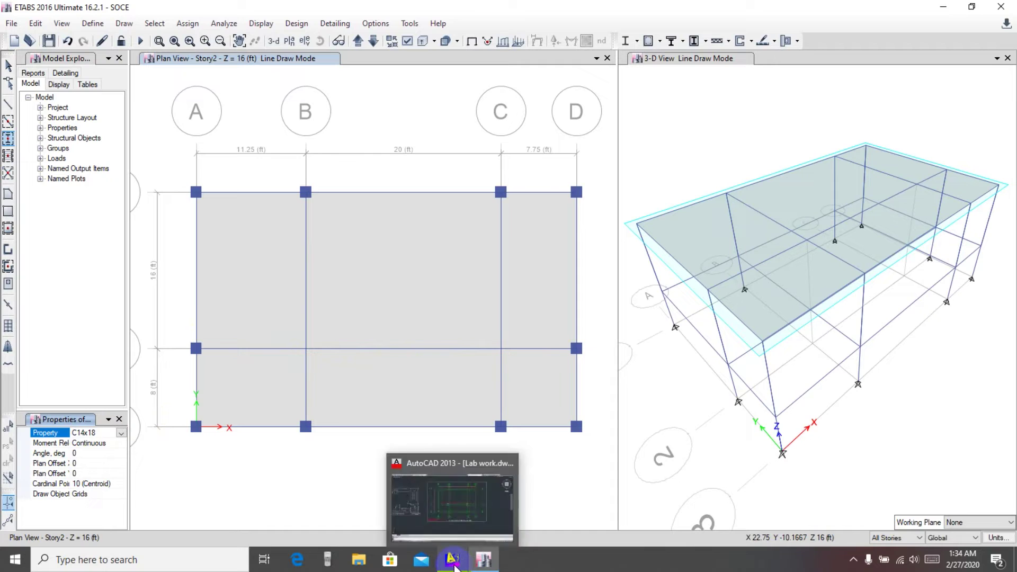
left_click(456, 500)
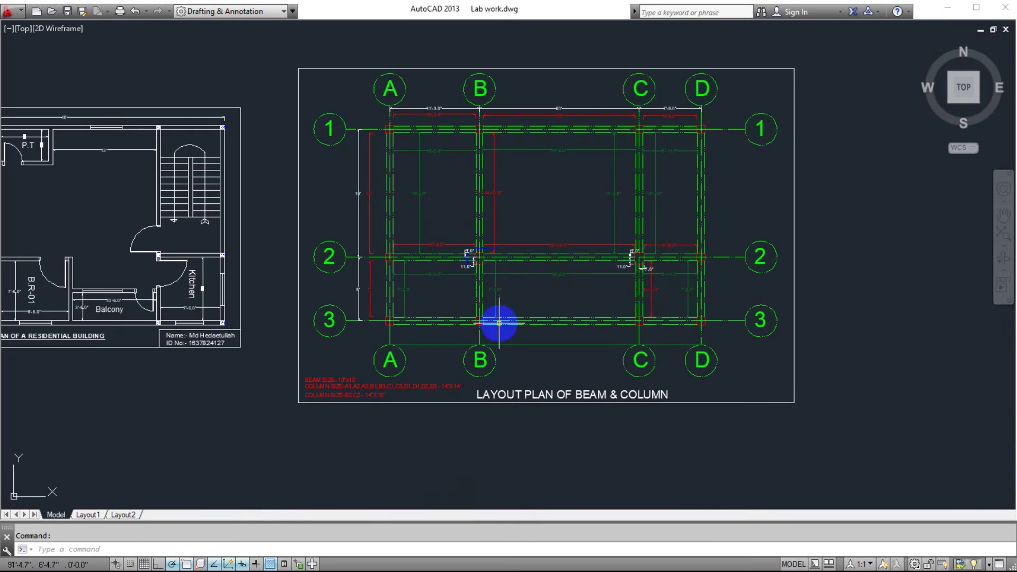
scroll(479, 249, "up", 6)
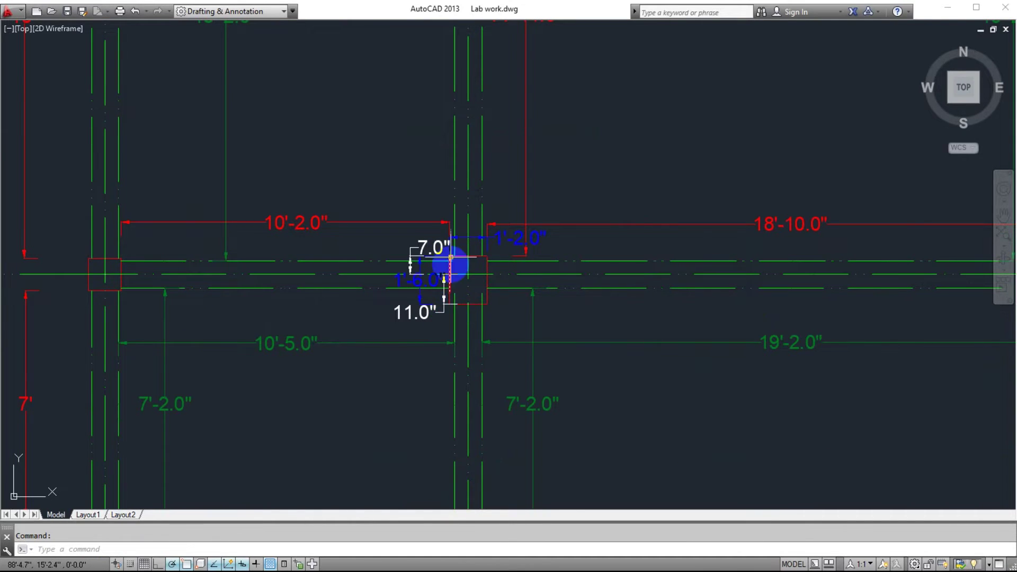
scroll(450, 229, "down", 5)
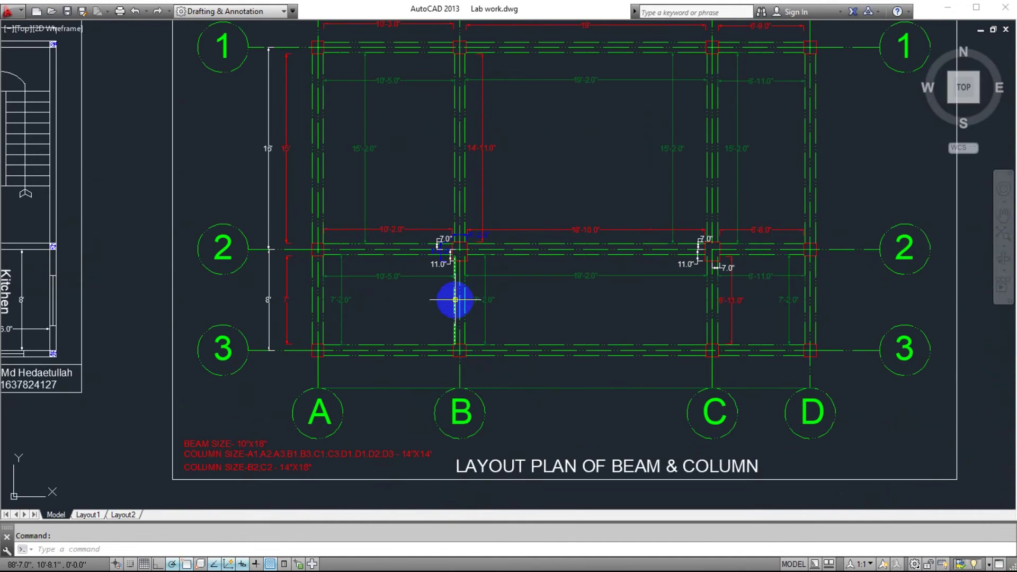
middle_click_drag(454, 297, 454, 347)
scroll(455, 300, "up", 5)
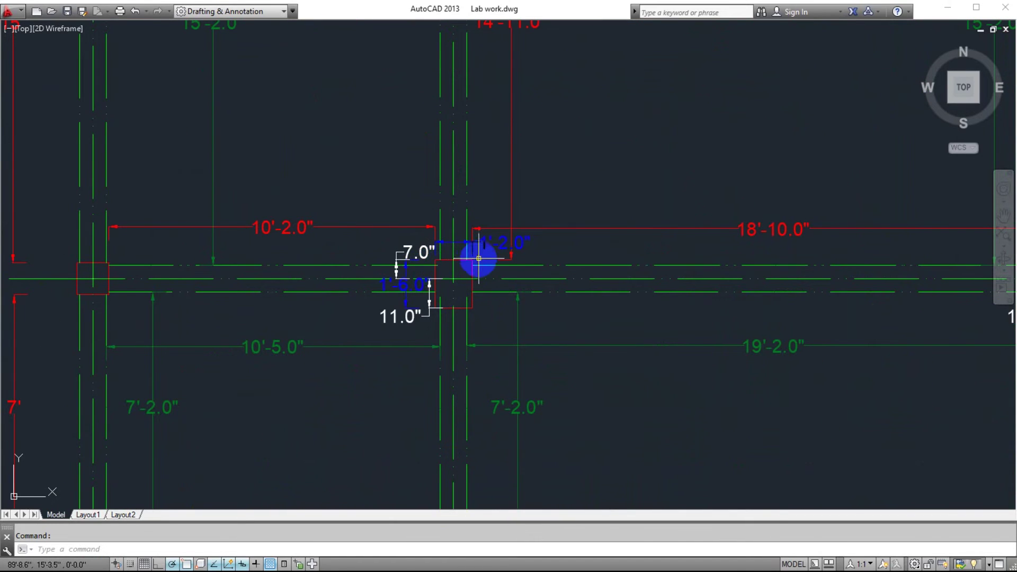
scroll(588, 331, "down", 3)
middle_click_drag(472, 385, 434, 374)
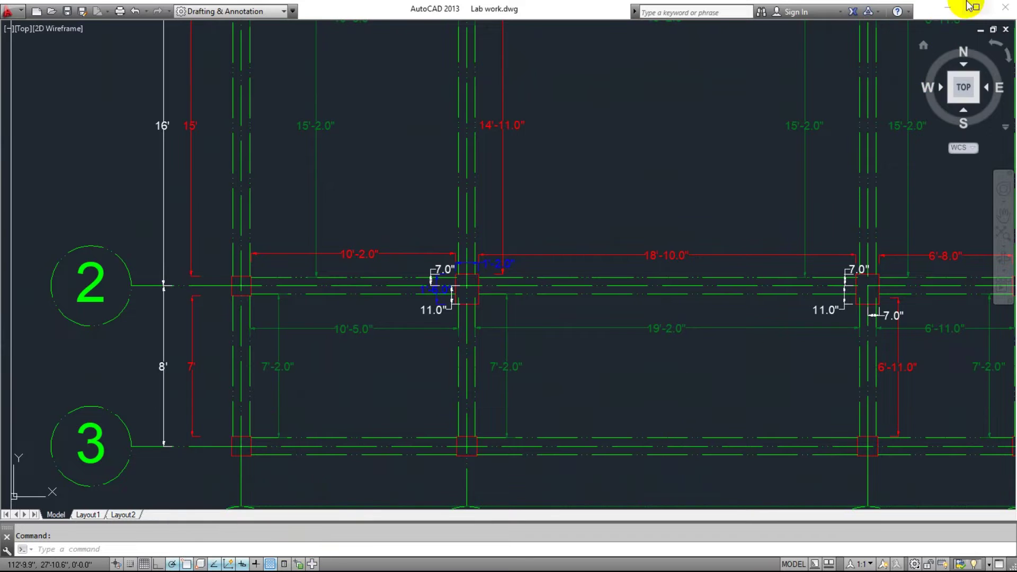
left_click(948, 11)
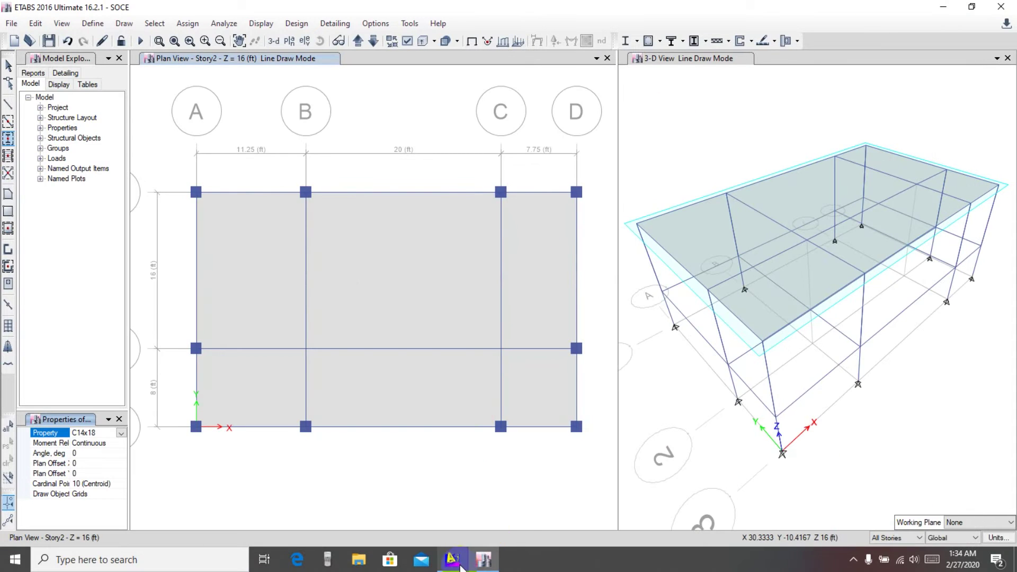
Compare the C14x18 column's orientation at grid point B-2 with the AutoCAD layout plan and return to ETABS.
scroll(340, 345, "up", 5)
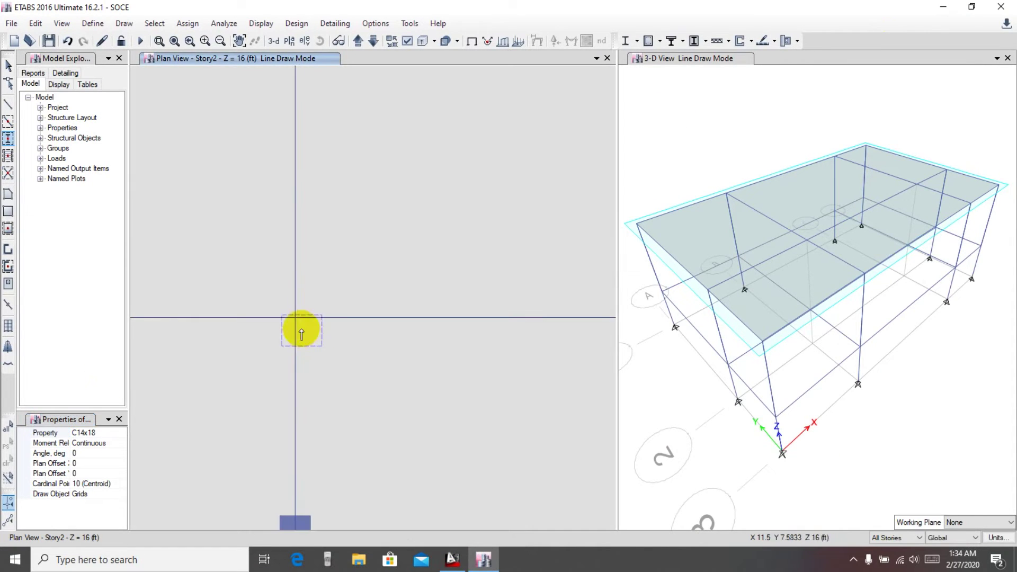
scroll(295, 320, "up", 2)
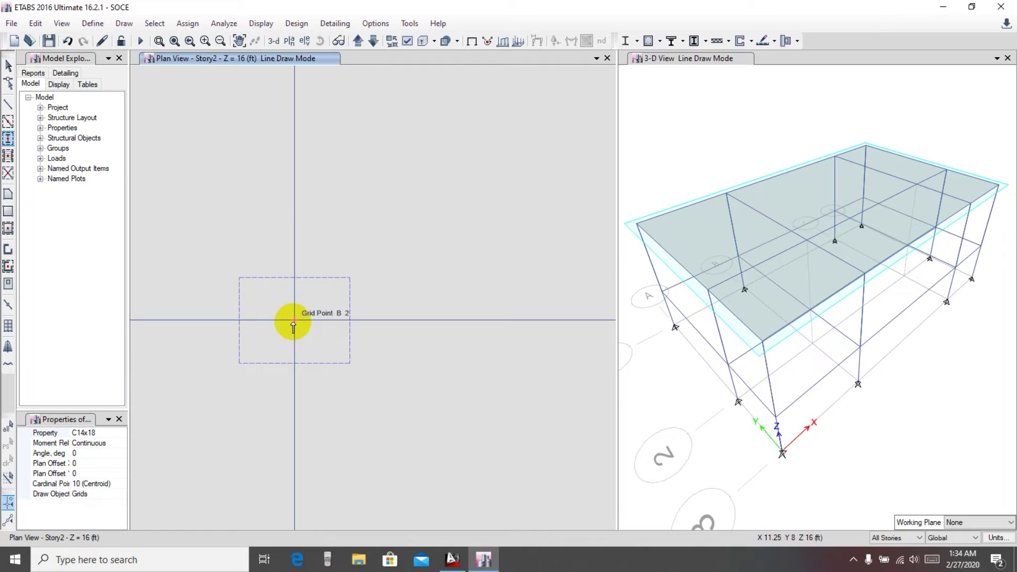
left_click(453, 559)
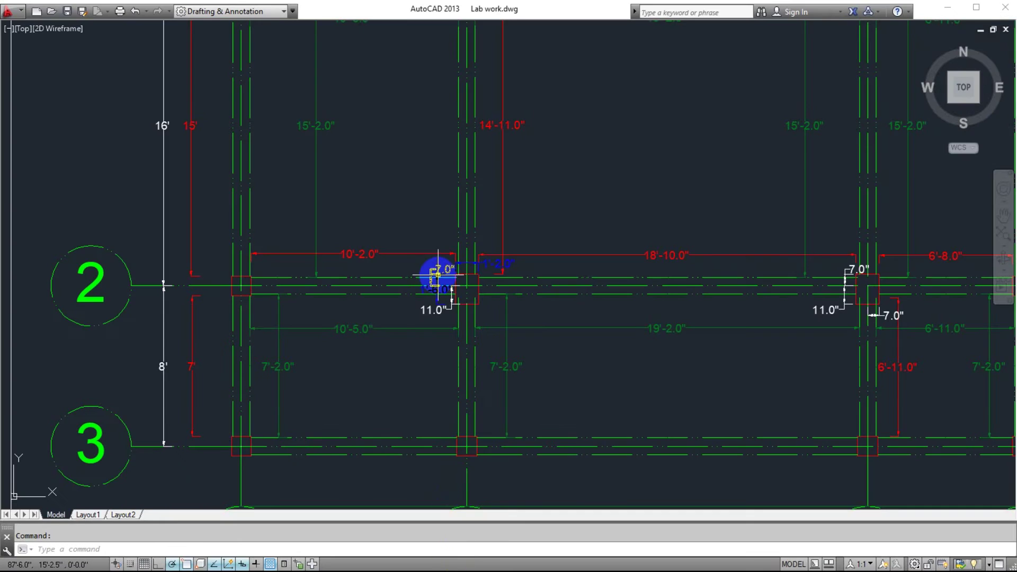
scroll(475, 282, "up", 2)
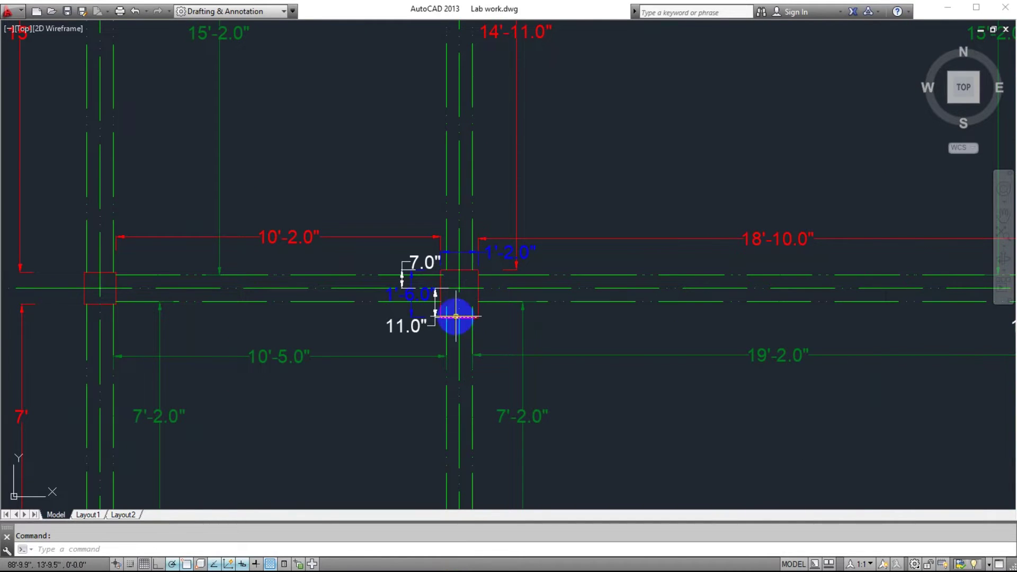
scroll(468, 340, "down", 2)
left_click(949, 7)
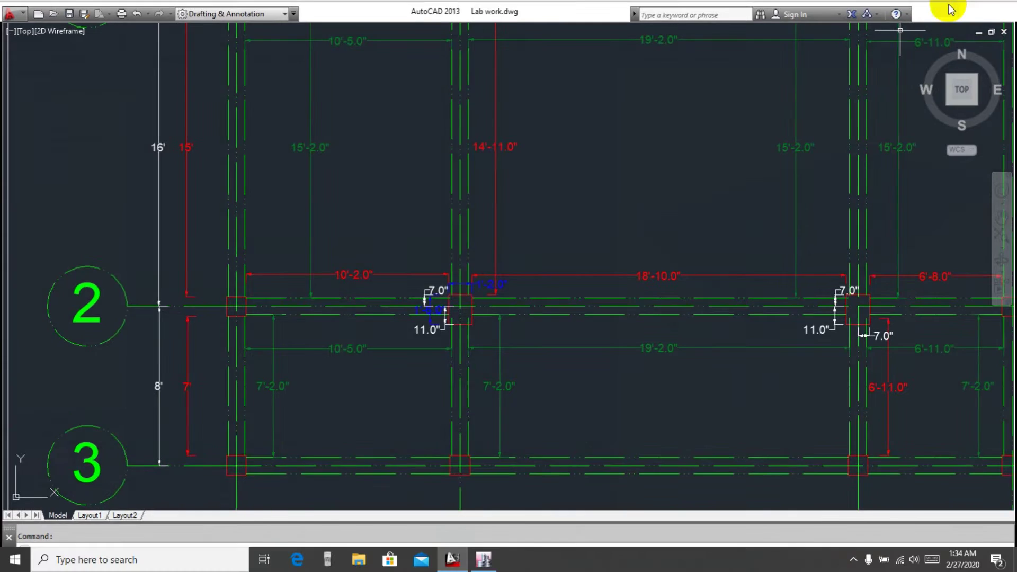
Set the column angle to 90 degrees and check the rotated outline at grid point B-2.
left_click(76, 454)
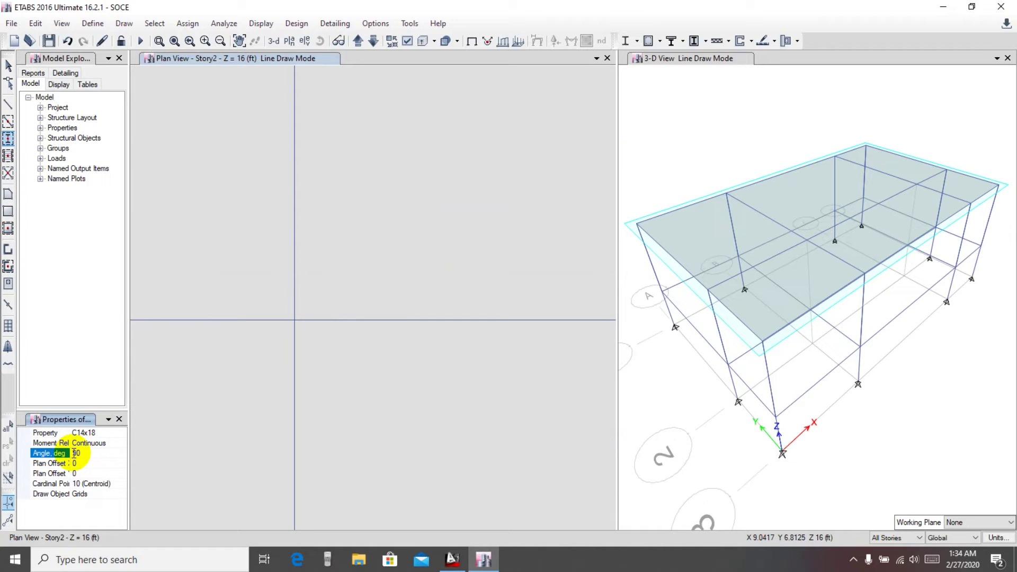
left_click(80, 465)
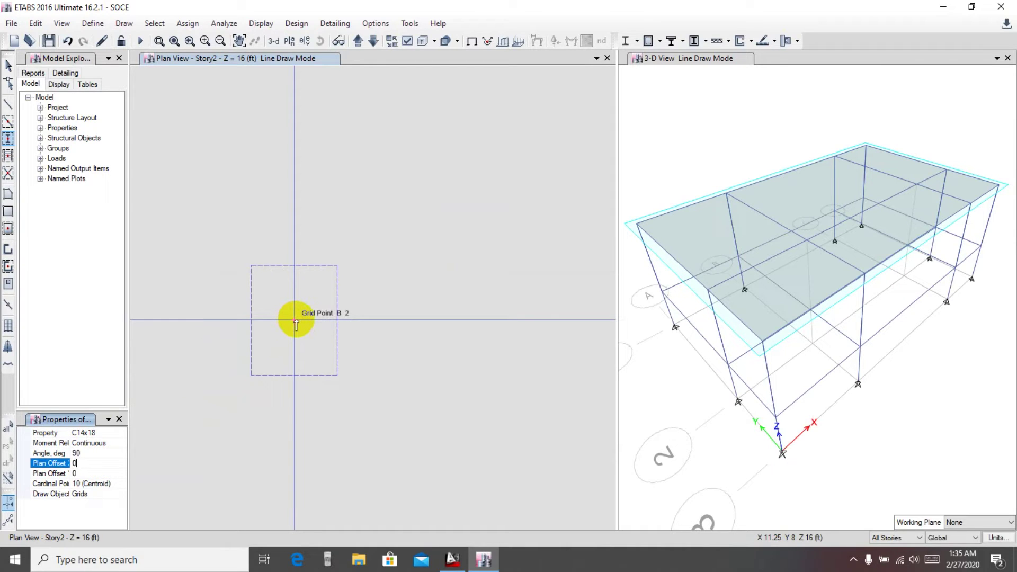
scroll(296, 322, "up", 3)
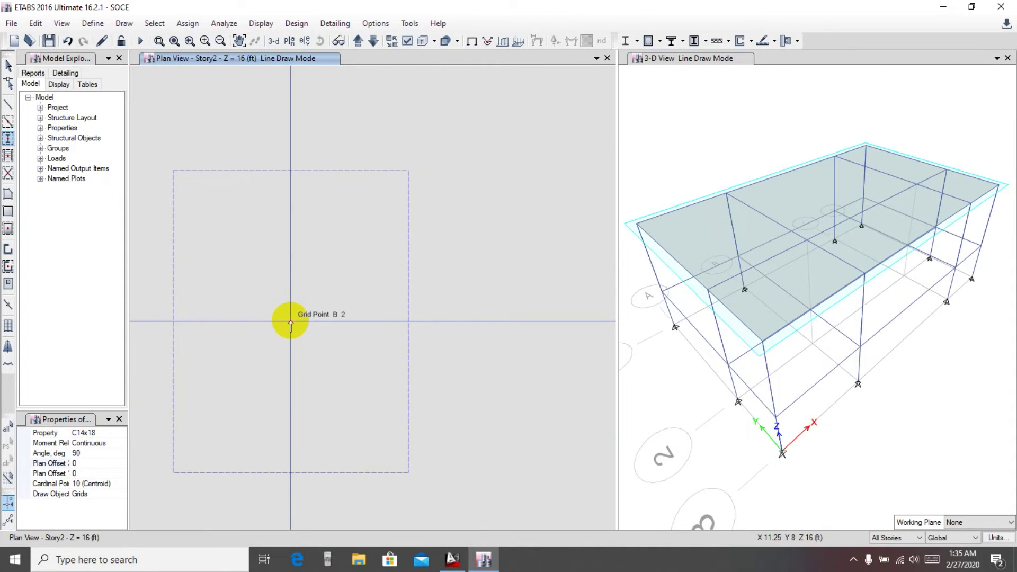
scroll(290, 322, "down", 3)
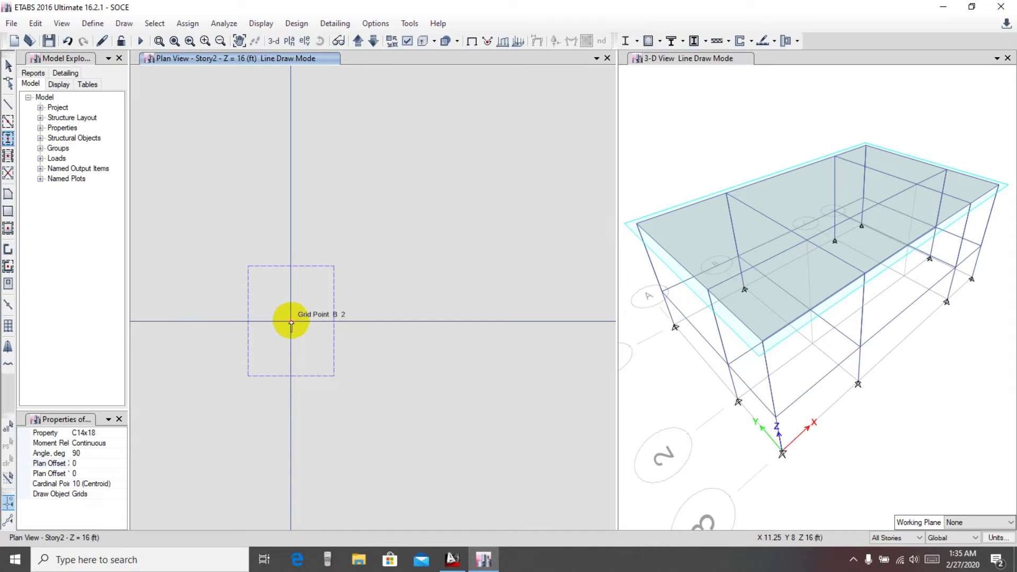
Switch to AutoCAD, examine the column's edge distances from the gridlines at B-2 up close, and return to ETABS.
left_click(453, 559)
scroll(464, 302, "up", 3)
scroll(440, 334, "up", 3)
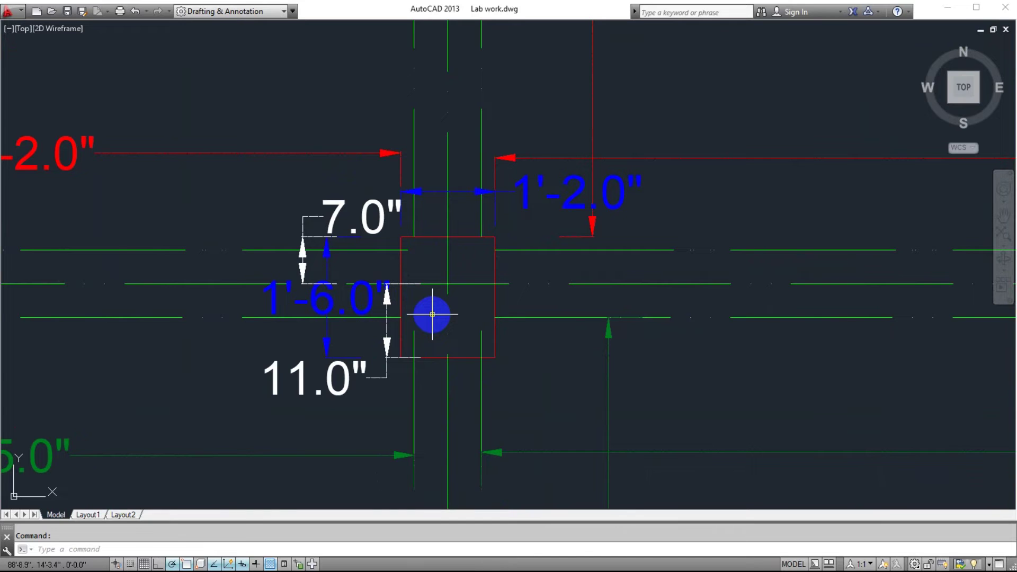
middle_click_drag(438, 318, 440, 327)
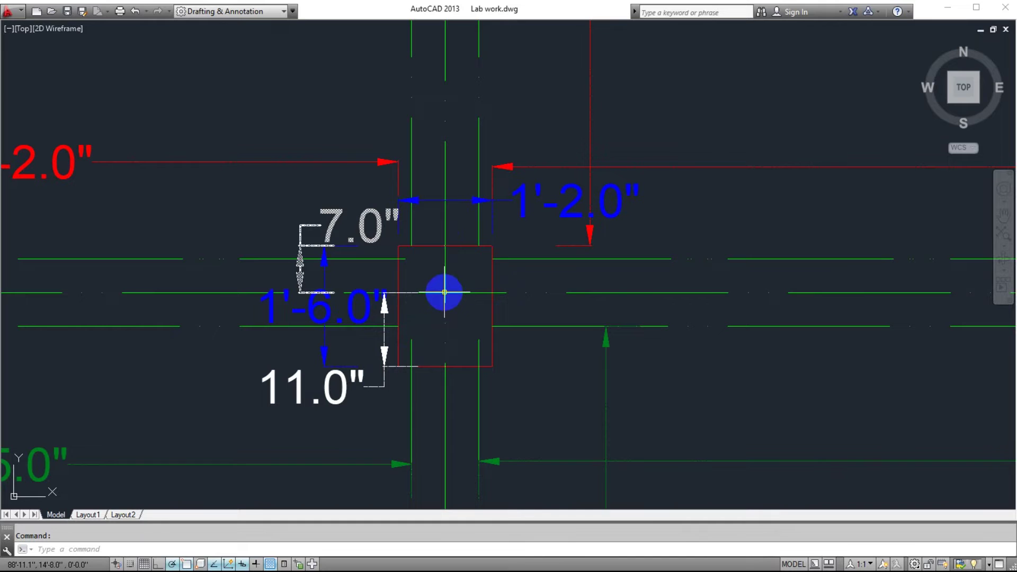
left_click(328, 539)
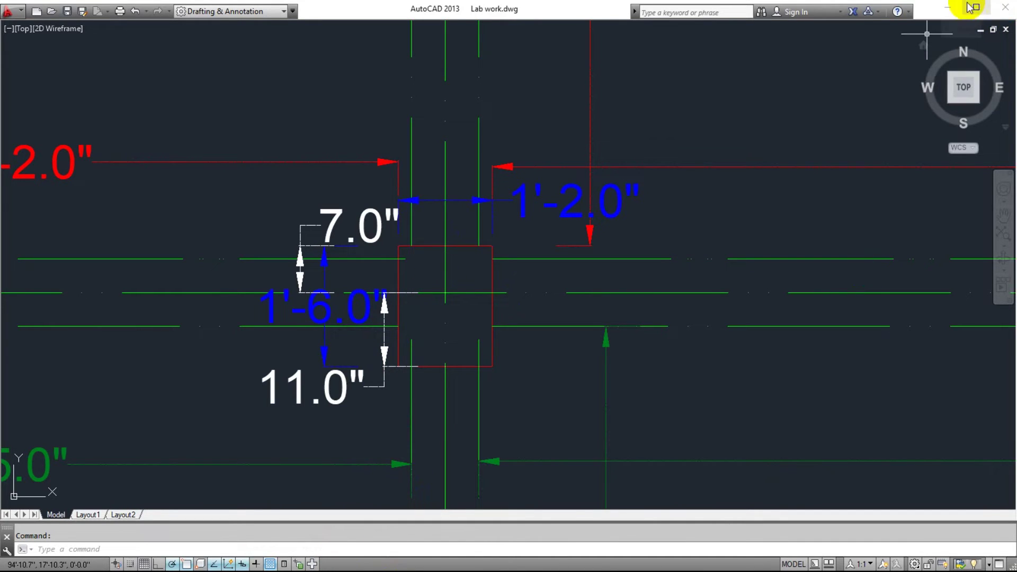
left_click(948, 6)
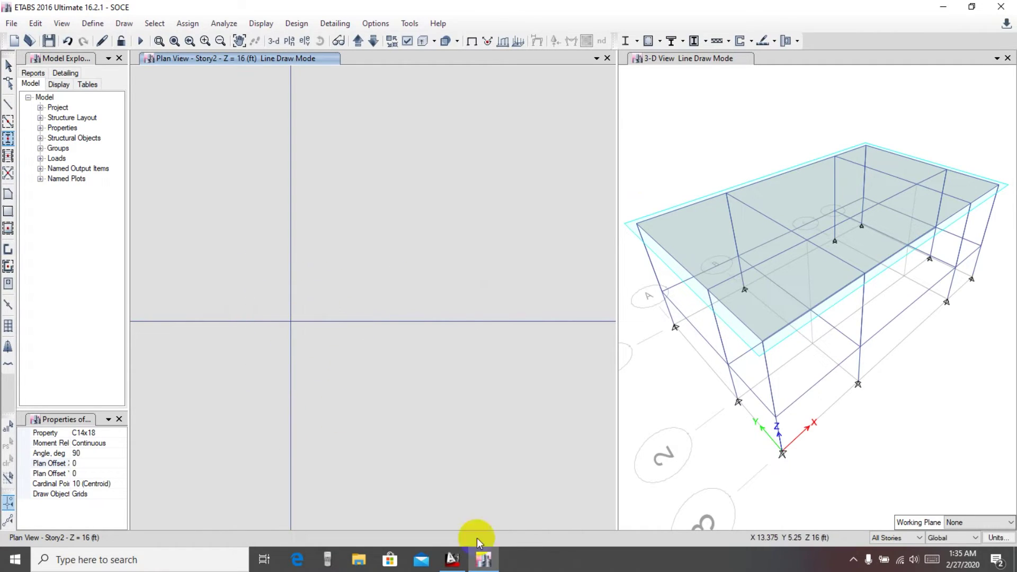
left_click(453, 559)
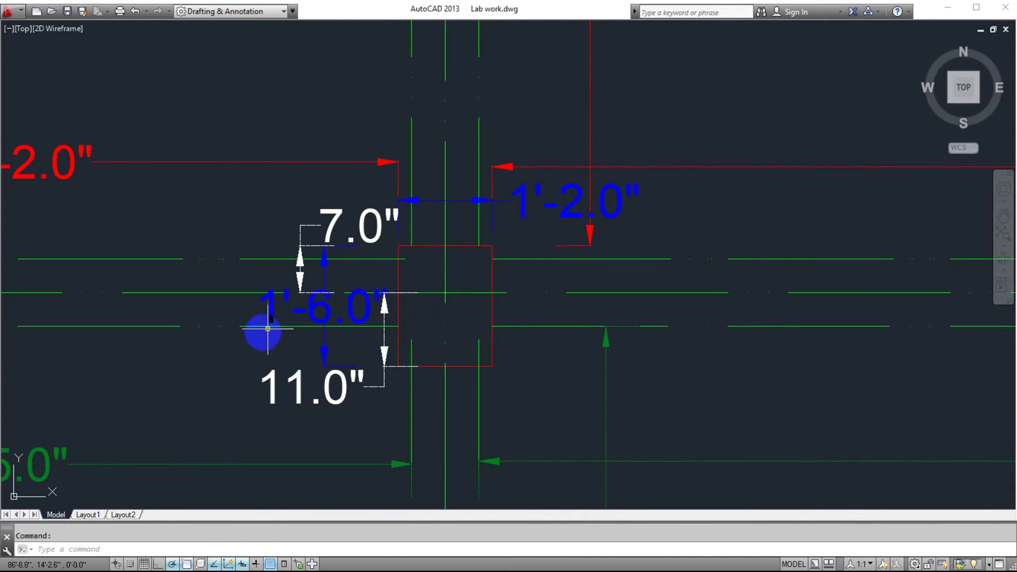
left_click(949, 10)
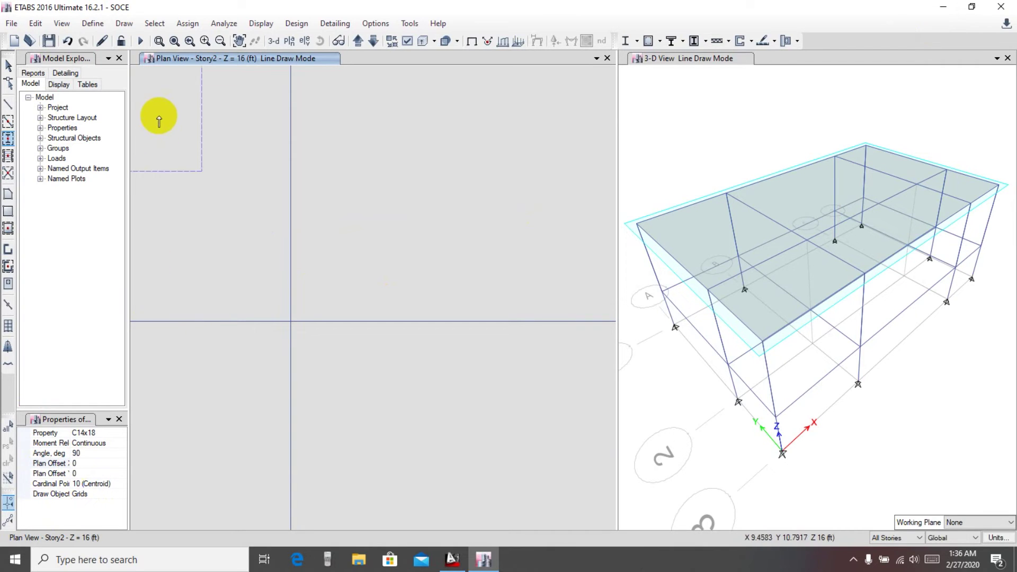
Widen the model explorer and object properties area so the full plan offset labels are readable, and inspect grid point B-2.
left_click_drag(129, 89, 154, 87)
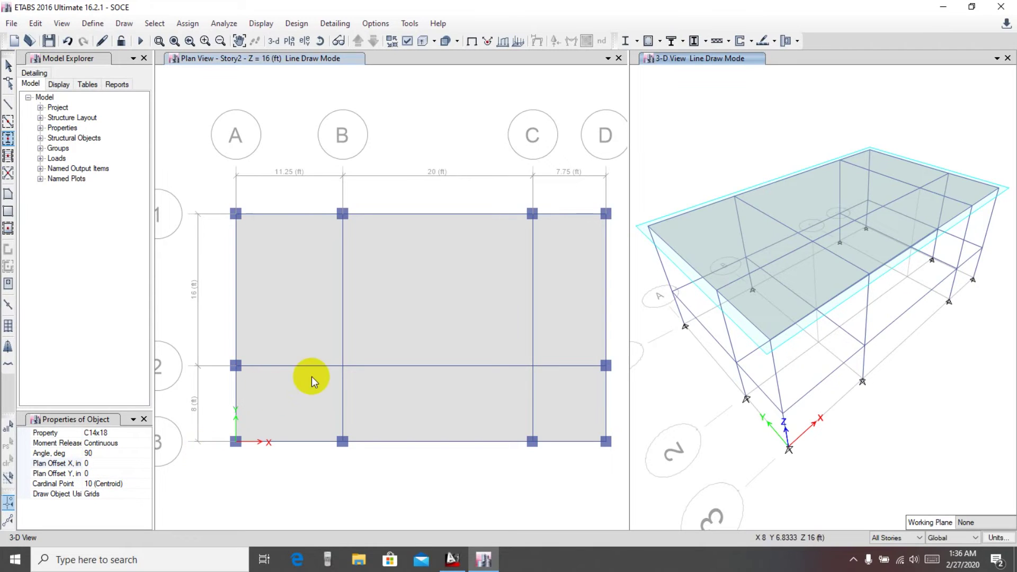
scroll(340, 366, "up", 5)
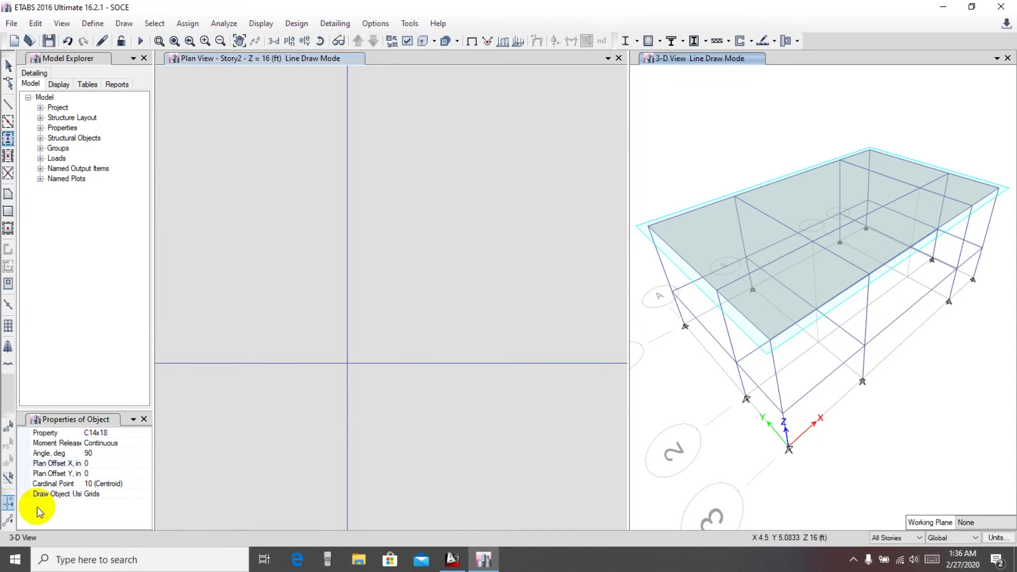
left_click(96, 519)
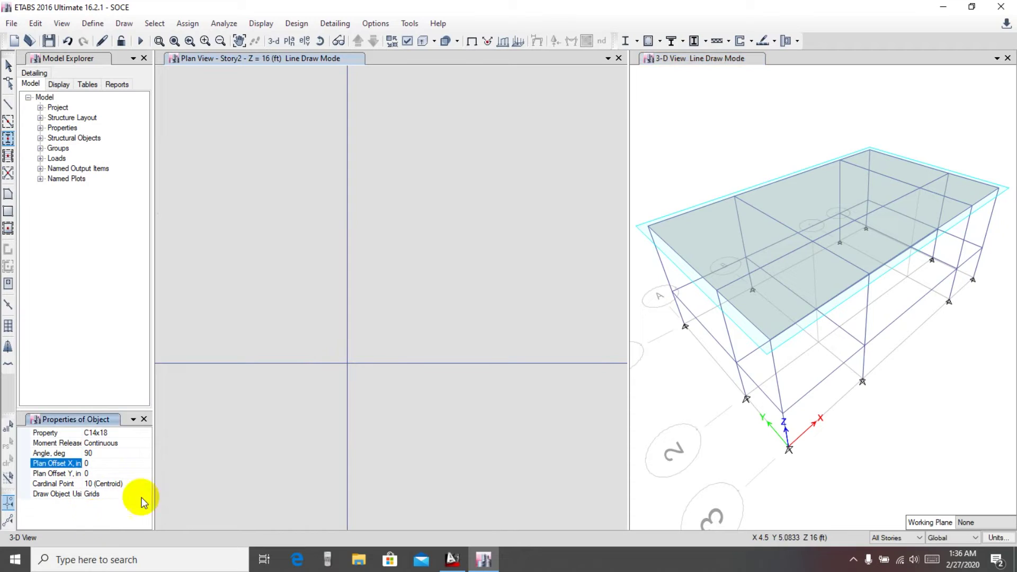
left_click(345, 362)
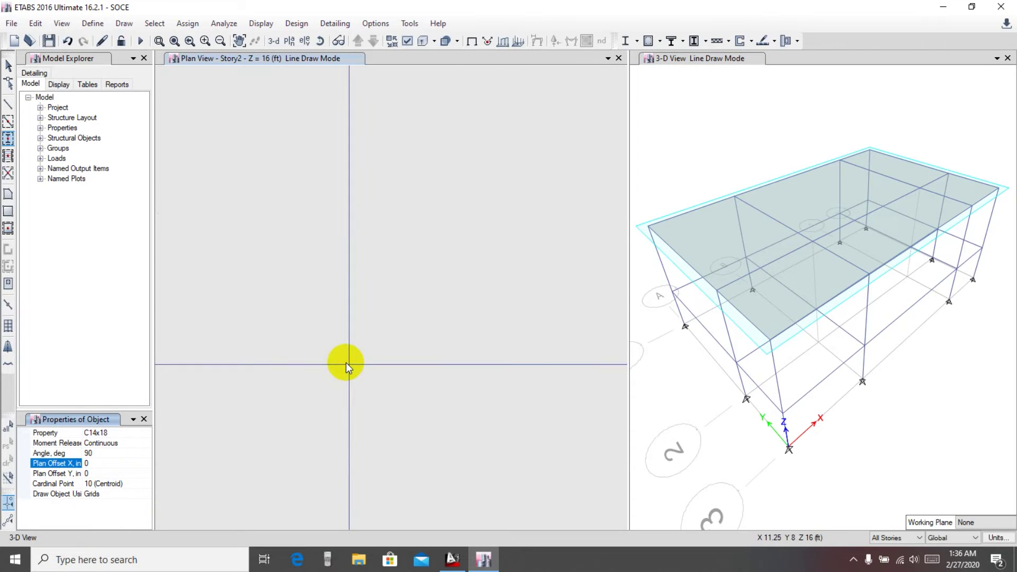
scroll(345, 362, "down", 5)
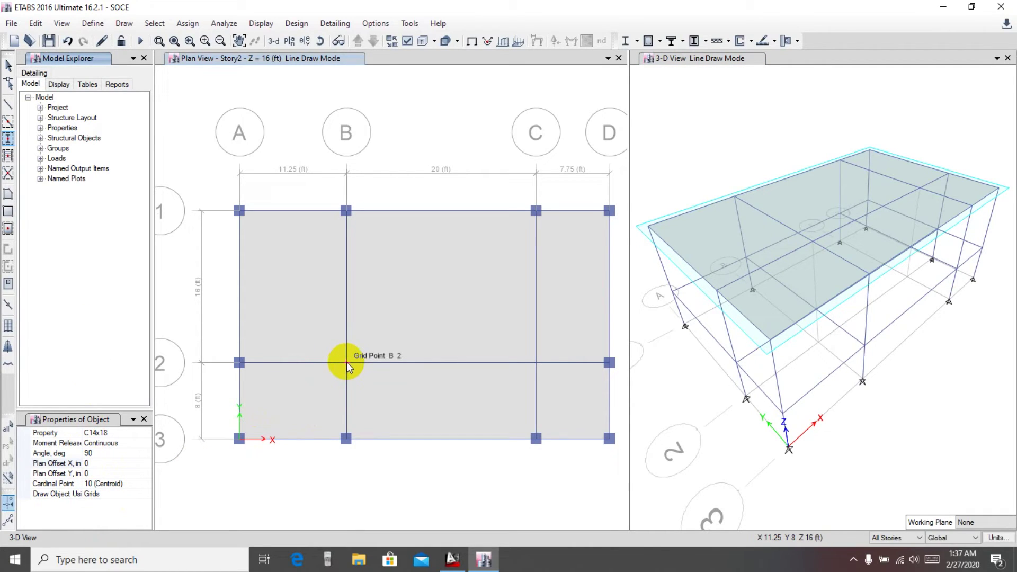
scroll(346, 361, "down", 3)
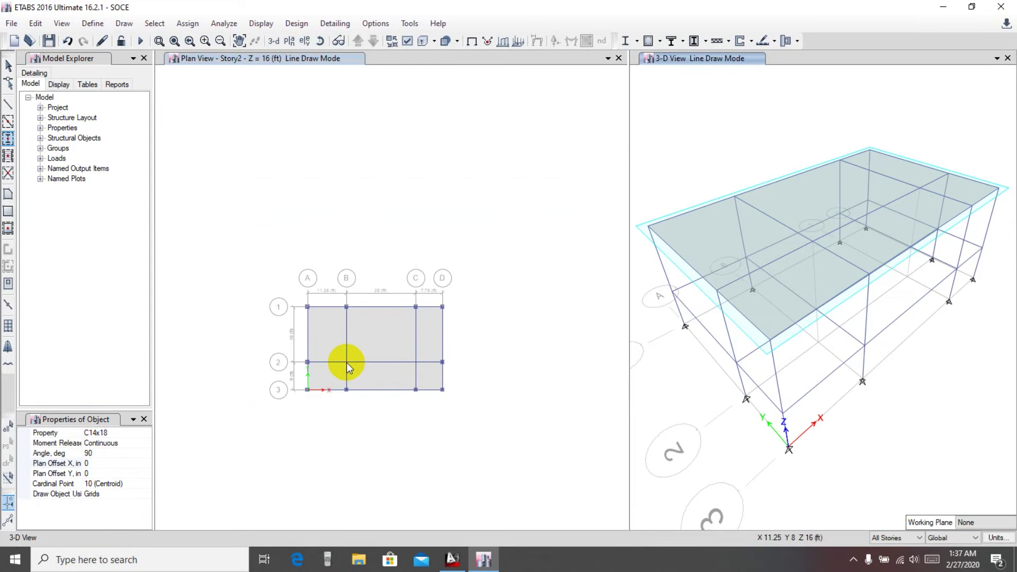
scroll(345, 364, "up", 5)
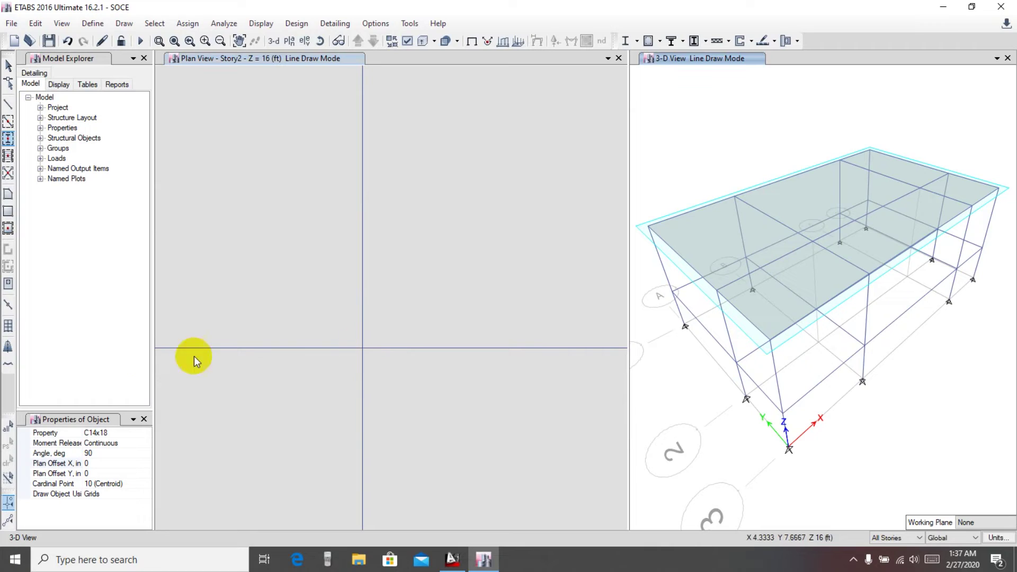
Close the object properties and reopen them by restarting the column drawing command.
left_click(145, 419)
left_click(146, 419)
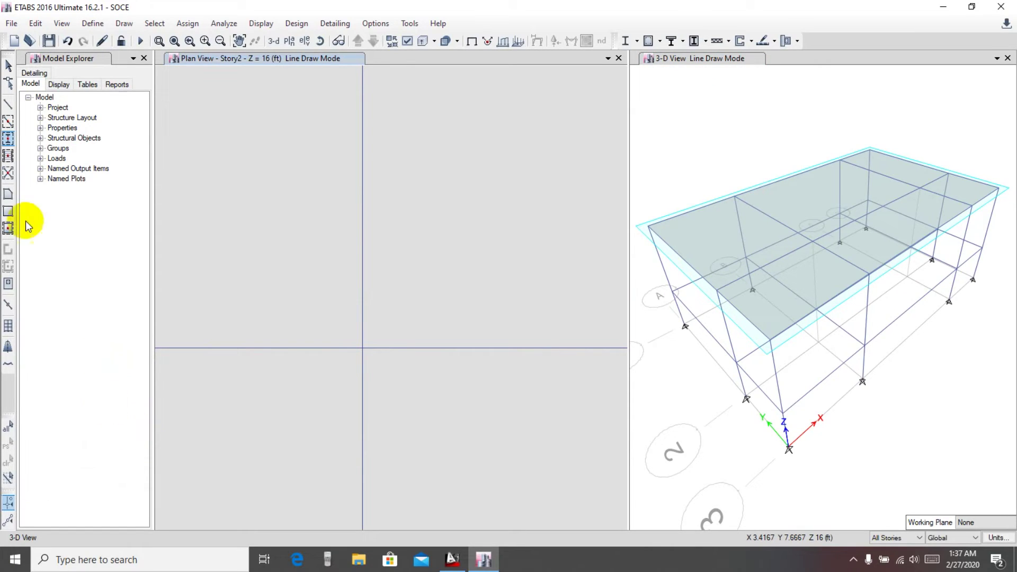
left_click(8, 138)
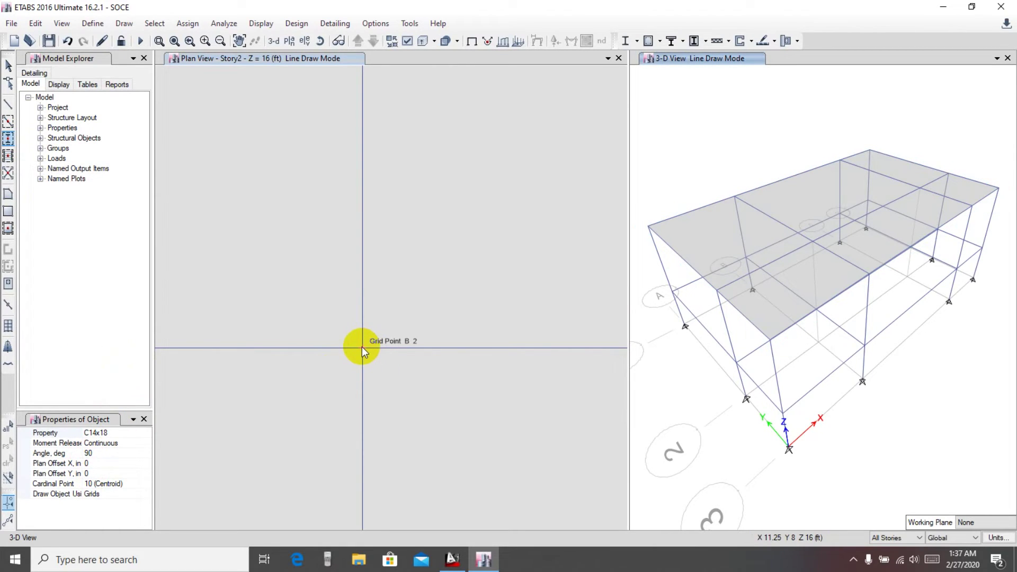
scroll(361, 347, "down", 5)
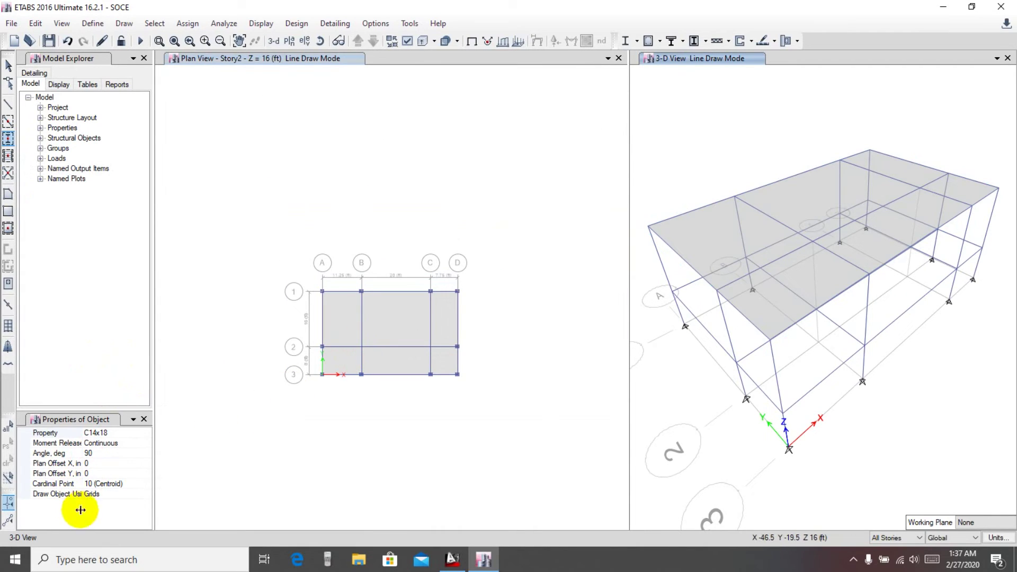
Review the plan offset X and Y properties against the B-2 column's offset from gridline 2 in AutoCAD, and return to ETABS.
left_click(88, 464)
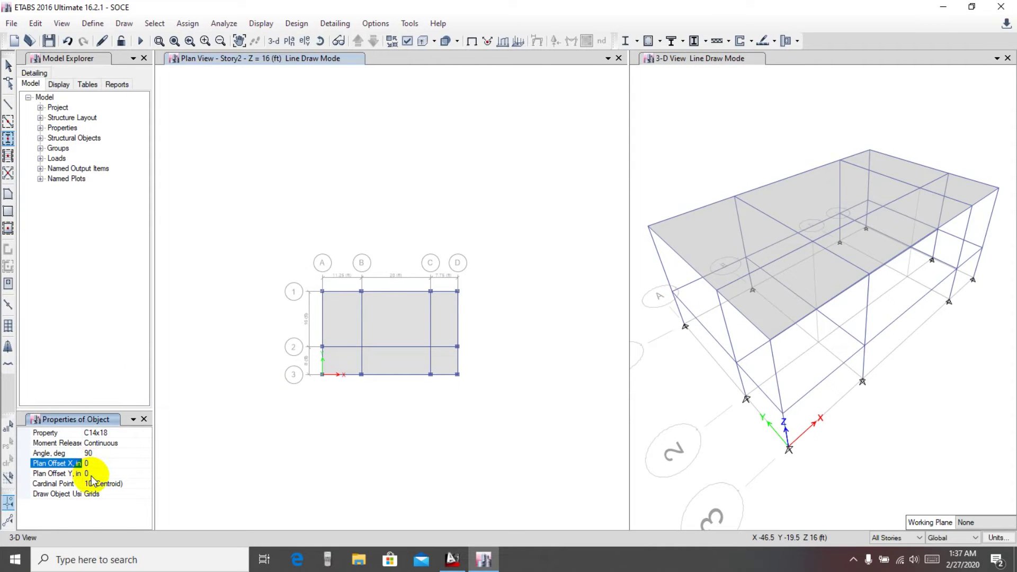
left_click(89, 474)
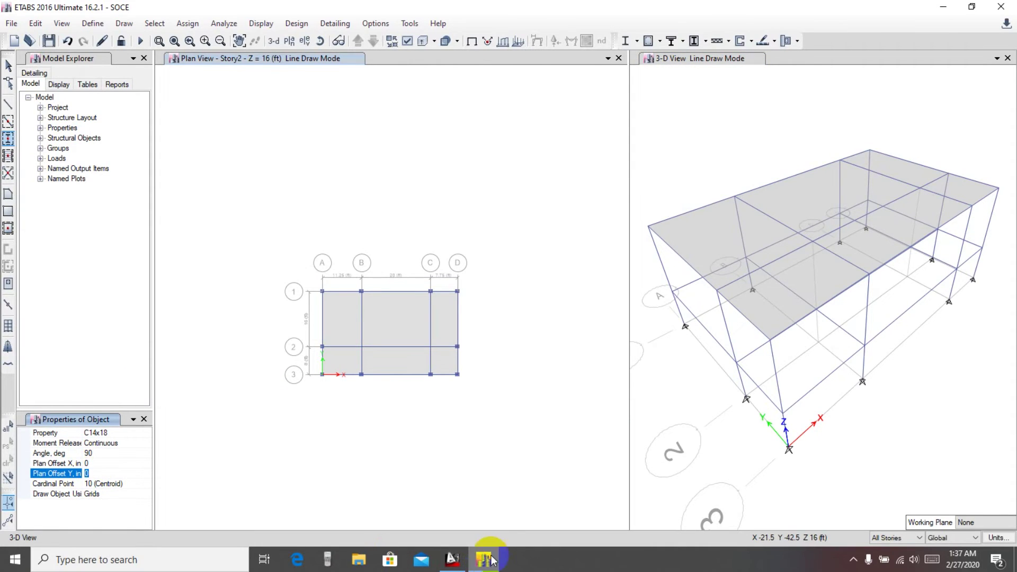
left_click(452, 559)
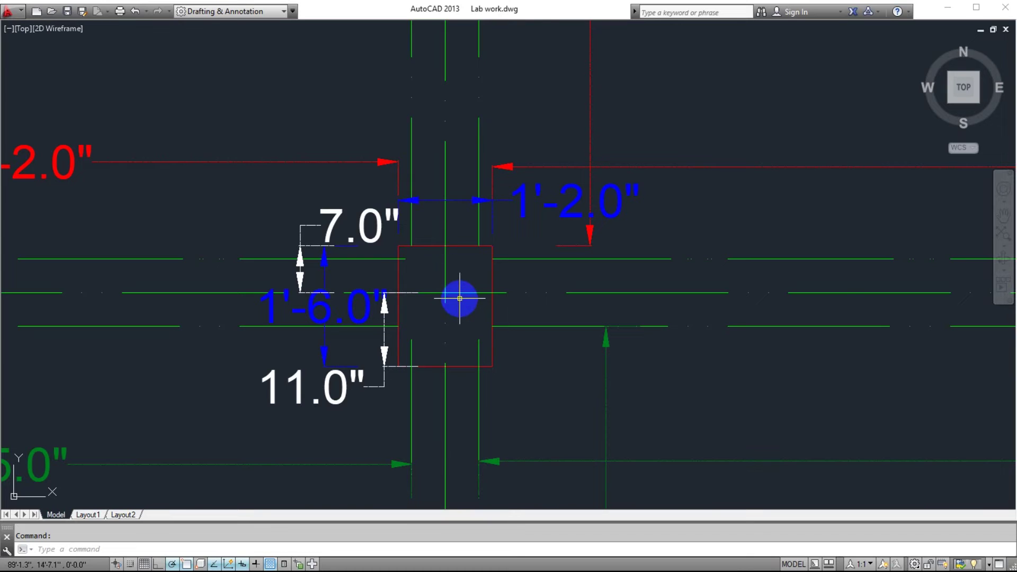
scroll(465, 325, "down", 3)
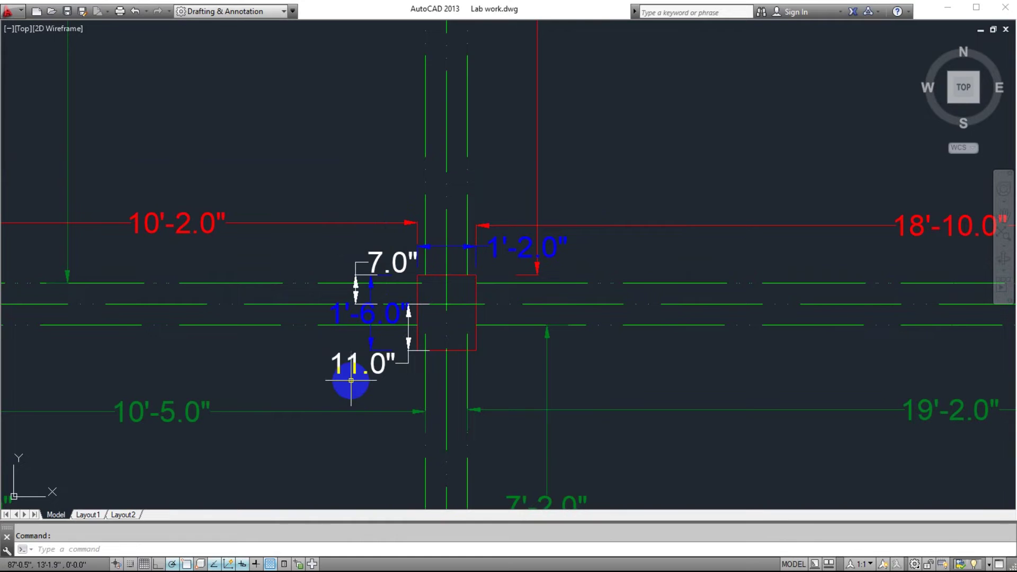
mouse_move(447, 318)
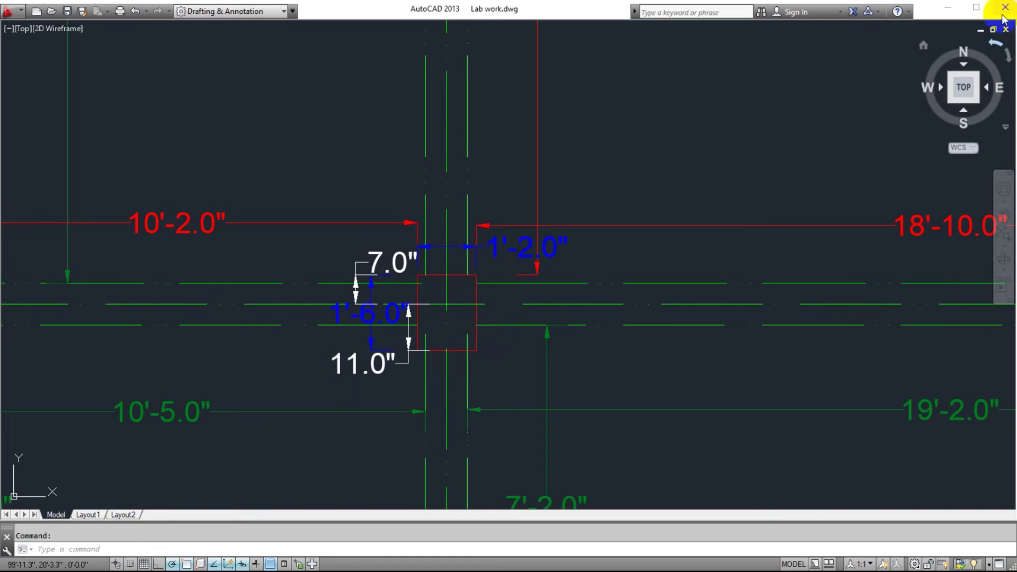
left_click(948, 7)
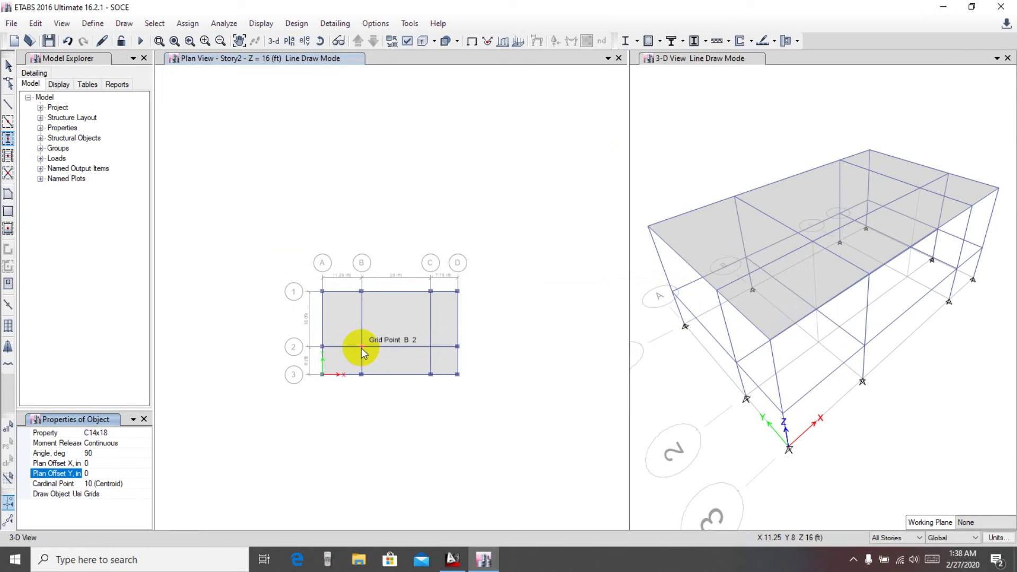
Set the plan offset Y to -2 in and place C14x18 columns at grid points B-2 and C-2.
scroll(361, 348, "up", 3)
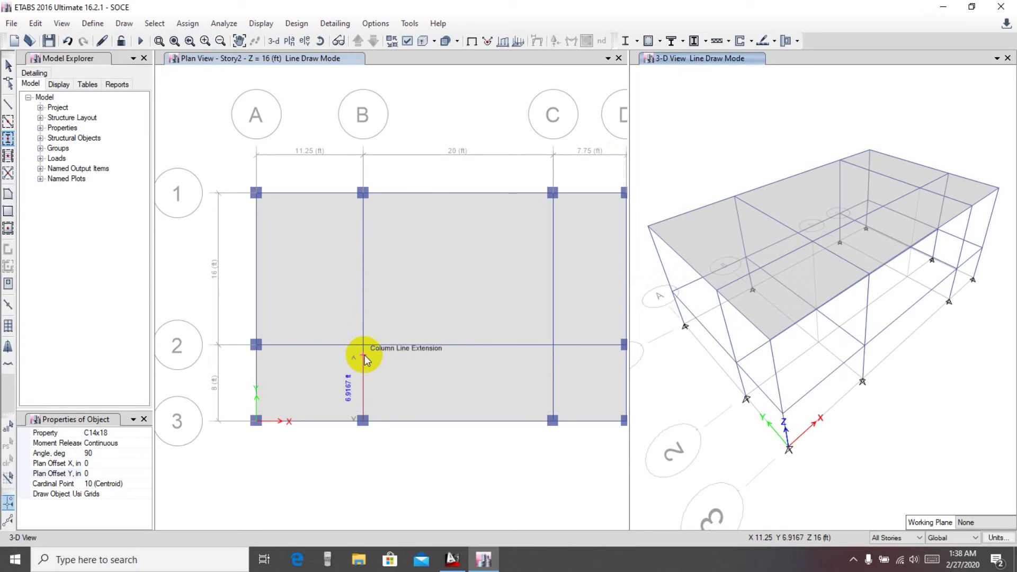
left_click(85, 474)
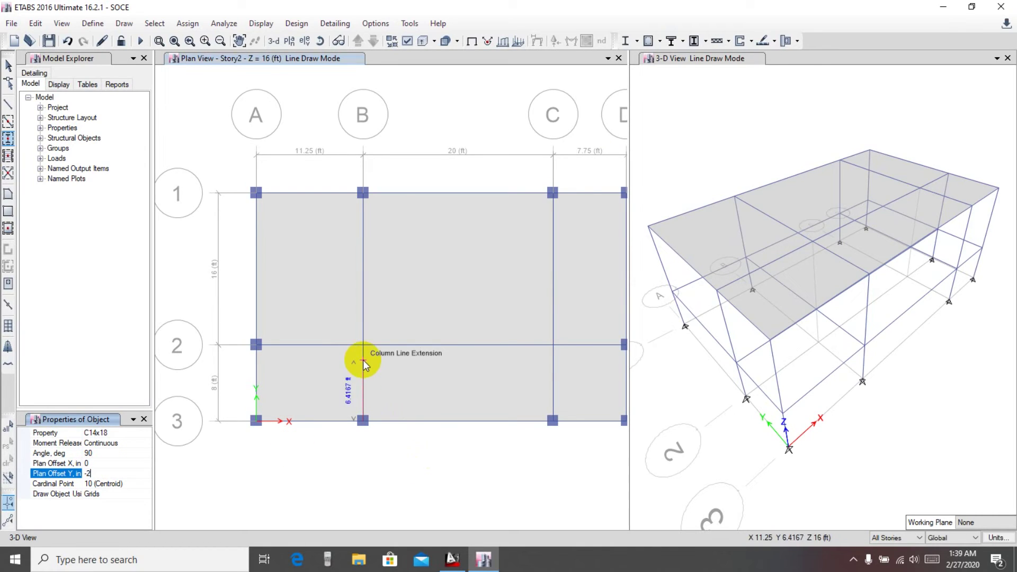
left_click(363, 345)
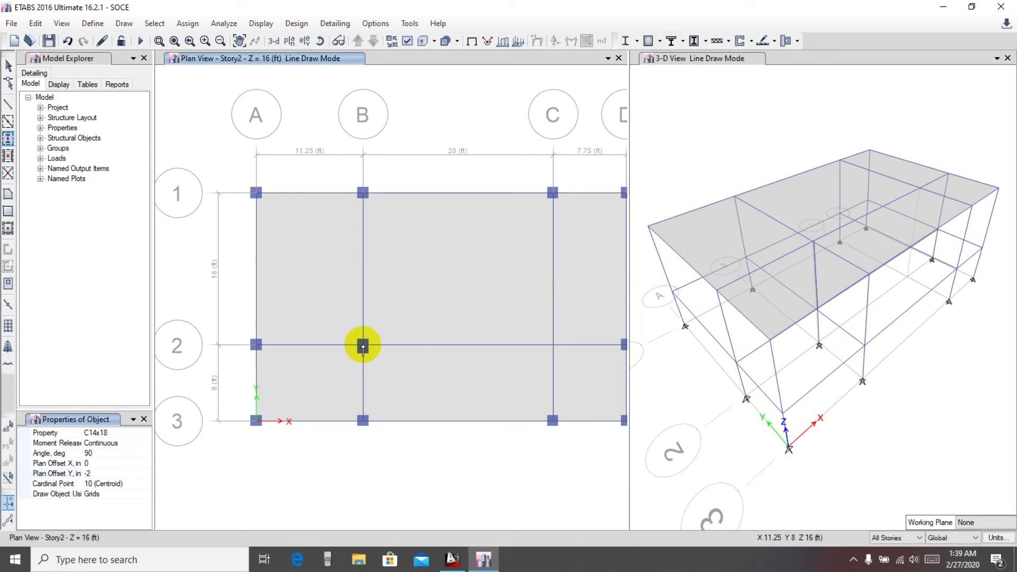
left_click(554, 347)
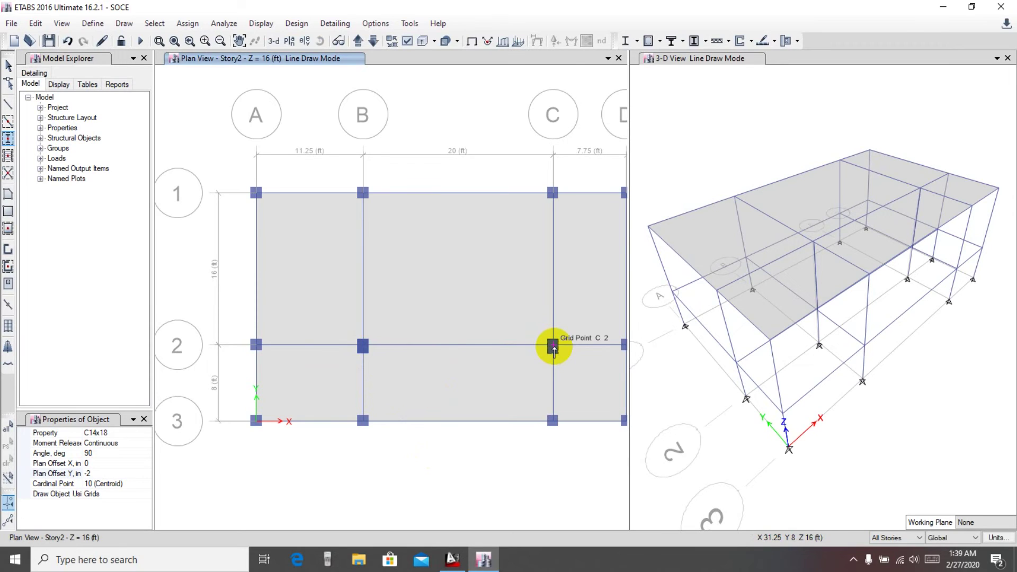
Examine the C-2 column's offset from gridline 2, compare it with the column detail in the AutoCAD drawing, and return to ETABS.
scroll(553, 345, "up", 5)
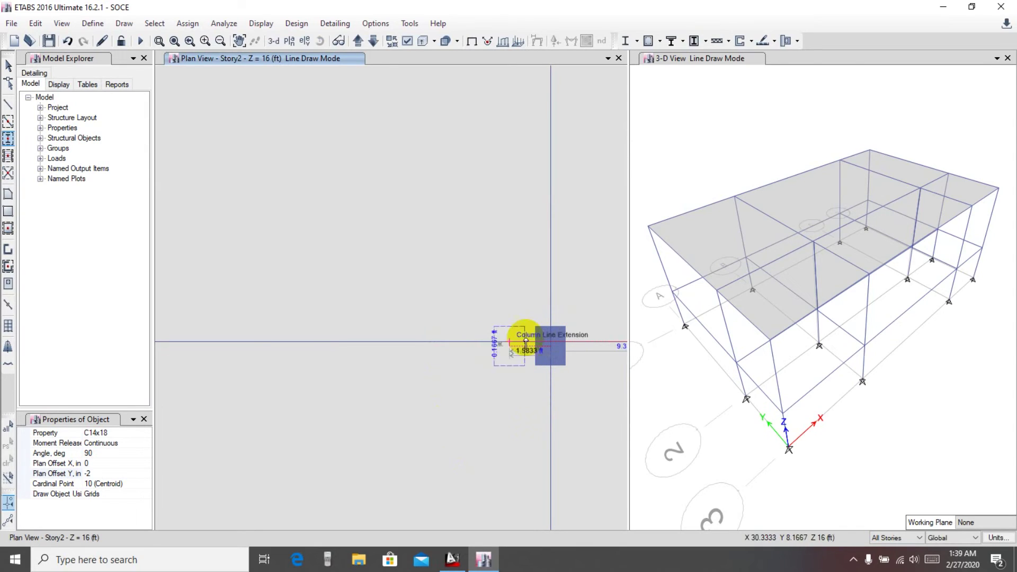
scroll(448, 373, "up", 2)
scroll(554, 345, "down", 2)
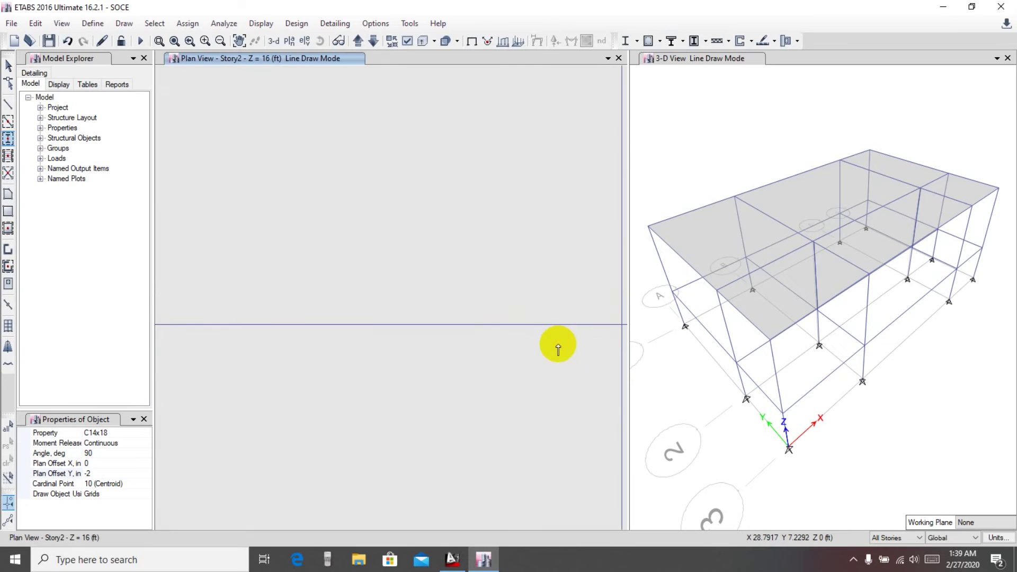
scroll(561, 371, "down", 3)
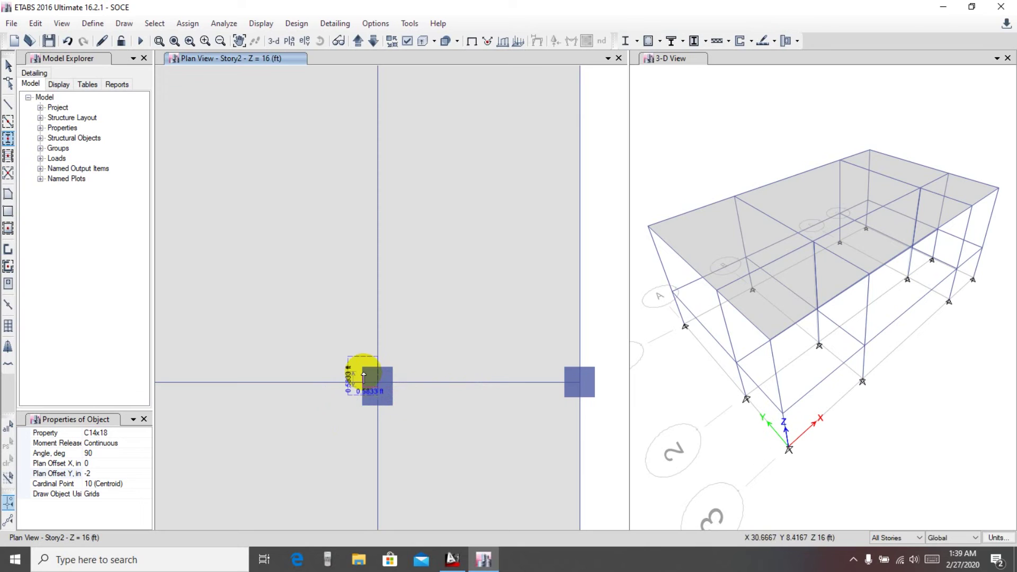
left_click(453, 559)
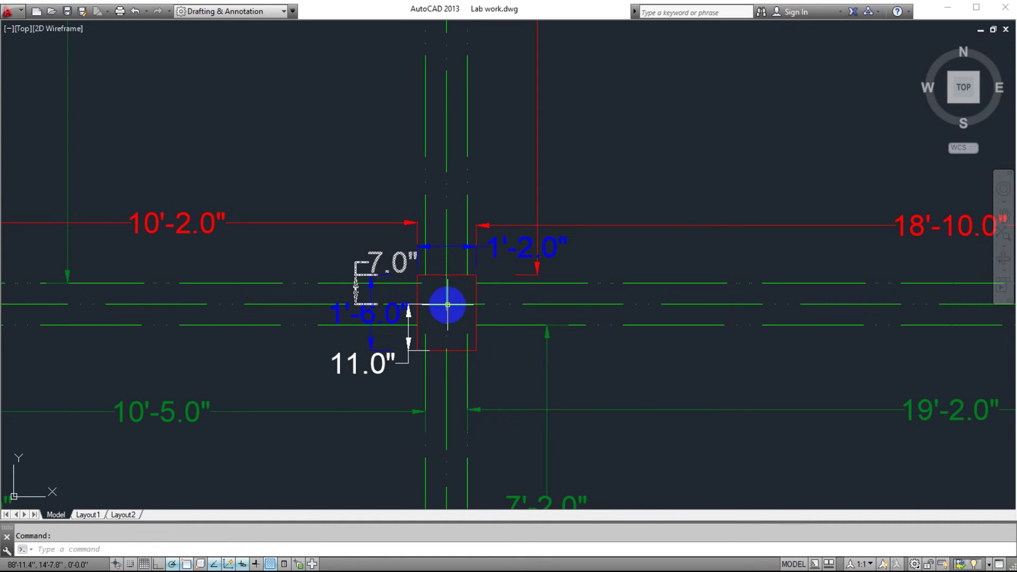
scroll(415, 444, "down", 2)
left_click(951, 7)
scroll(500, 307, "down", 3)
scroll(404, 336, "down", 2)
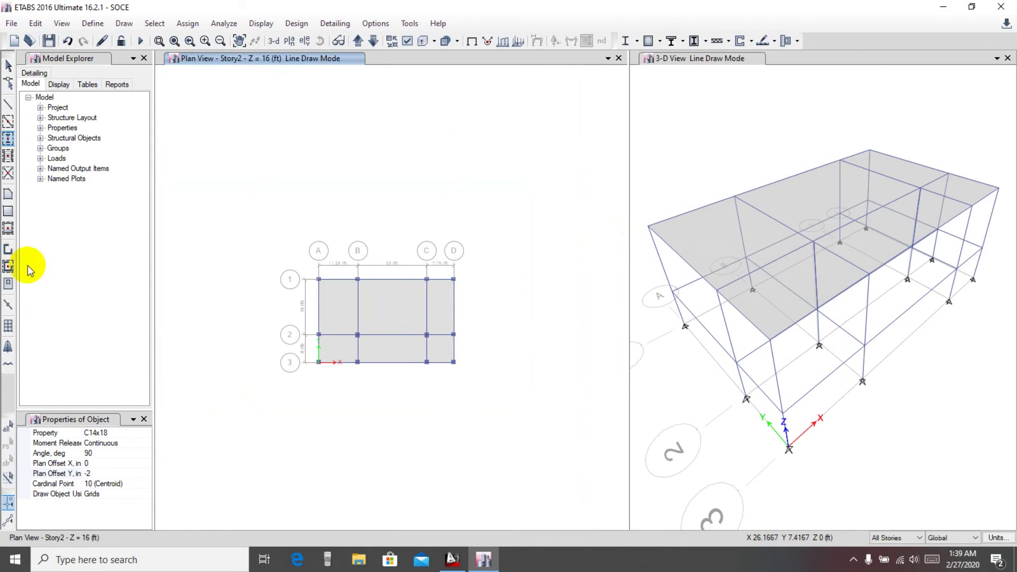
Close the object properties and end the column drawing command to return to selection mode.
left_click(144, 419)
left_click(8, 65)
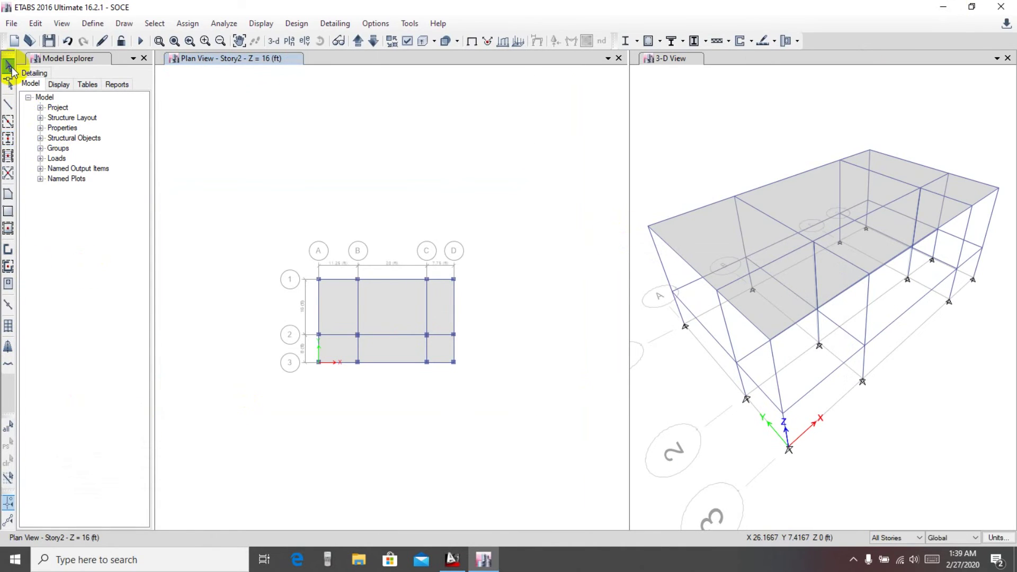
middle_click_drag(272, 302, 290, 302)
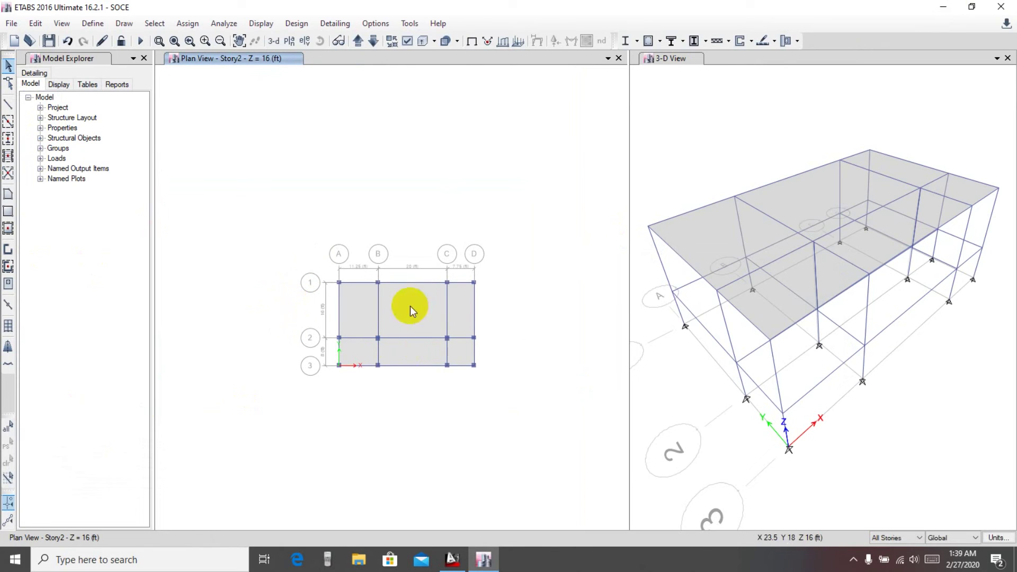
middle_click_drag(451, 300, 545, 302)
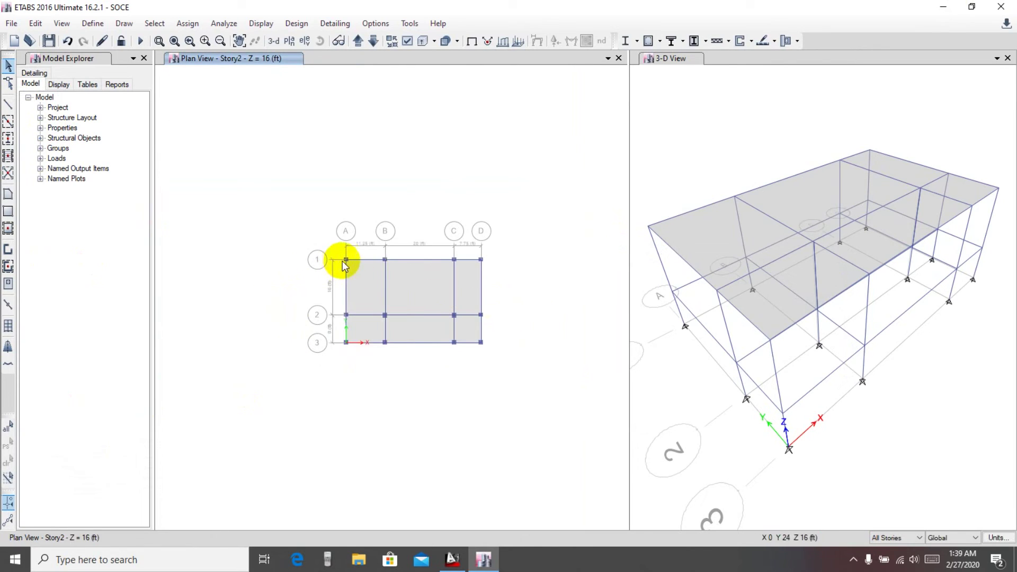
mouse_move(434, 415)
middle_mouse_down()
mouse_move(453, 403)
mouse_move(430, 406)
middle_mouse_up()
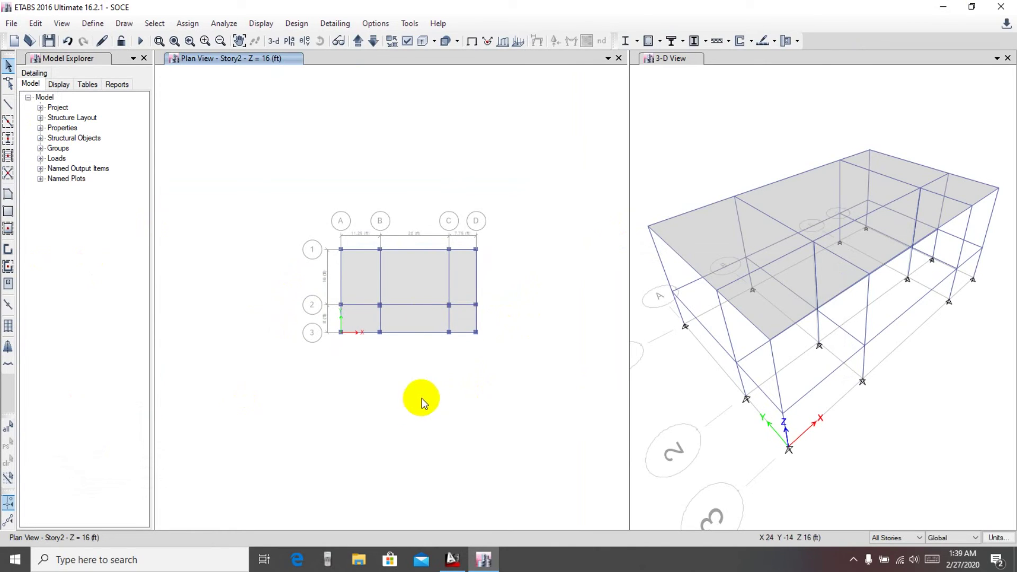
Delete the Story2 floor slab panel in the bay between gridlines C and D and gridlines 1 and 2.
scroll(514, 293, "up", 3)
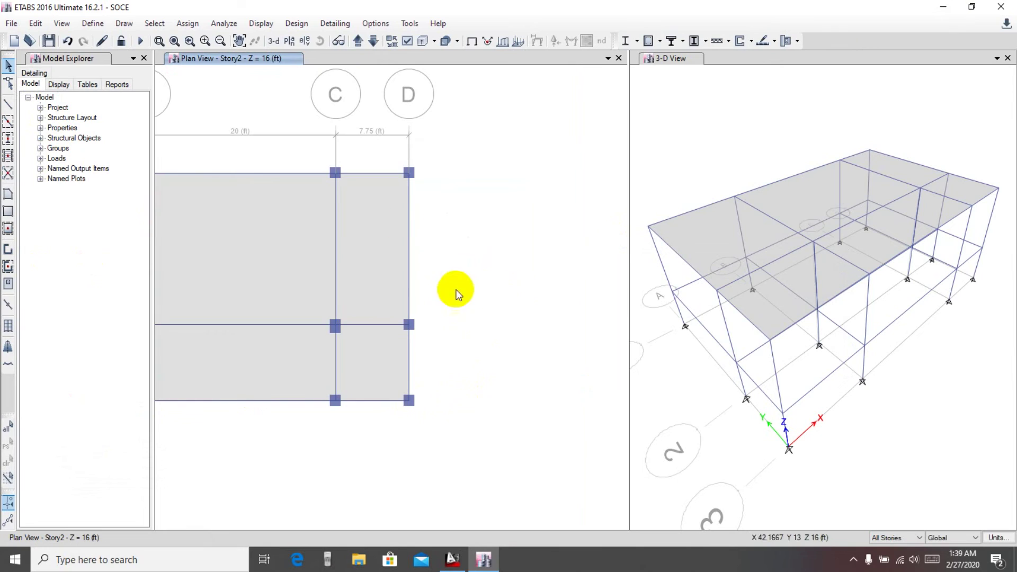
left_click(358, 244)
middle_click_drag(495, 267, 544, 269)
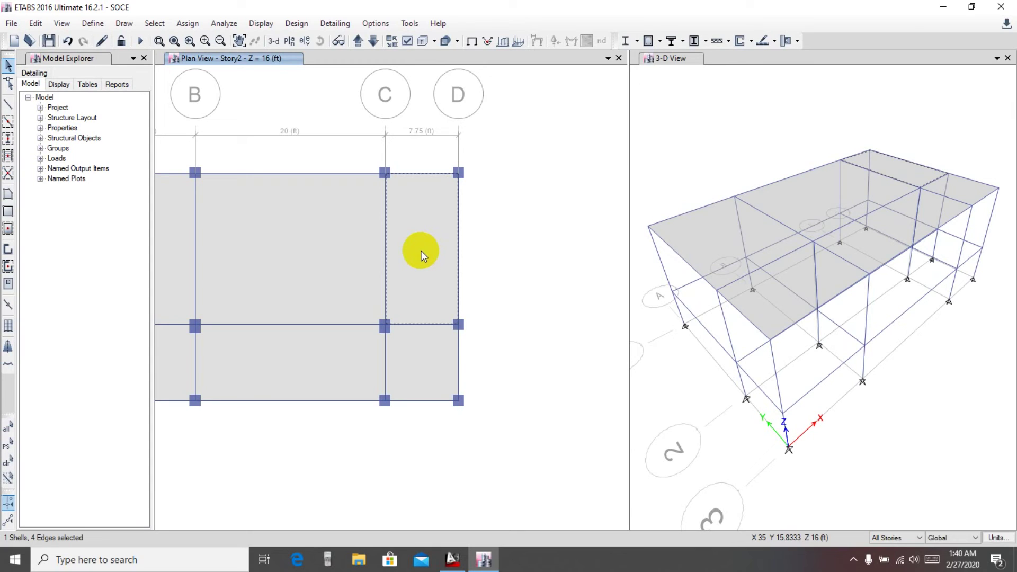
key("Delete")
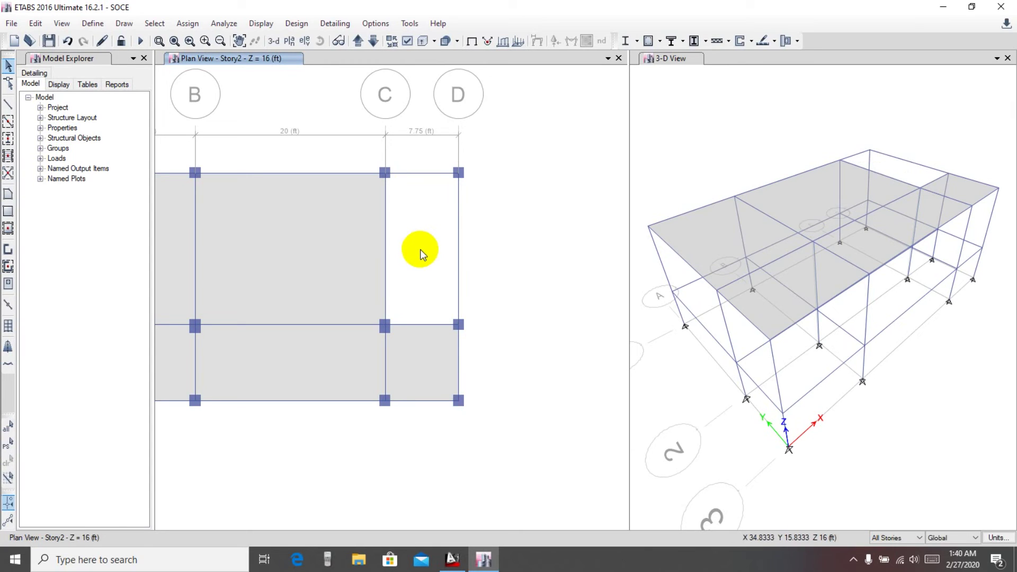
scroll(419, 253, "down", 3)
scroll(425, 250, "up", 3)
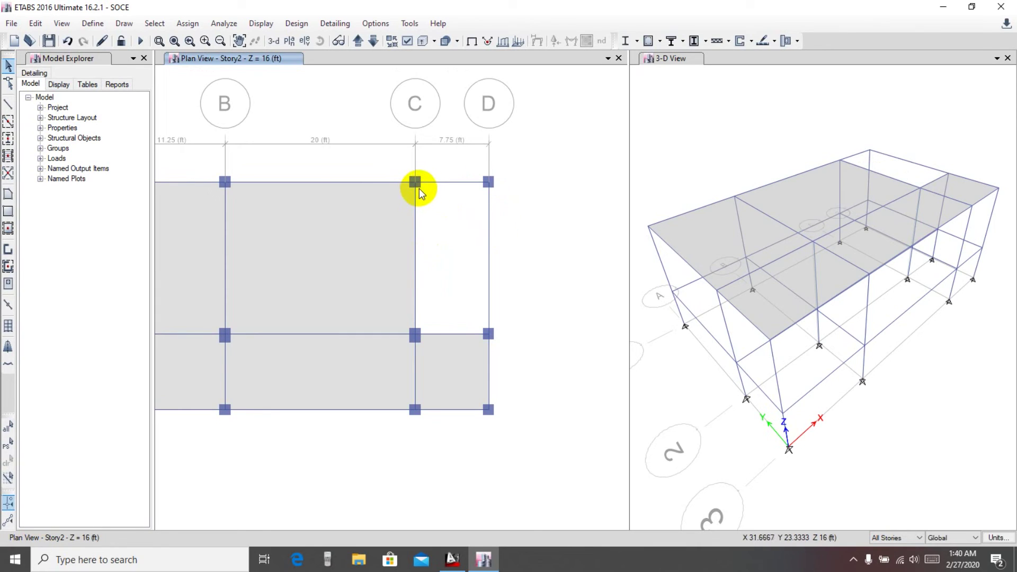
middle_click_drag(438, 265, 434, 241)
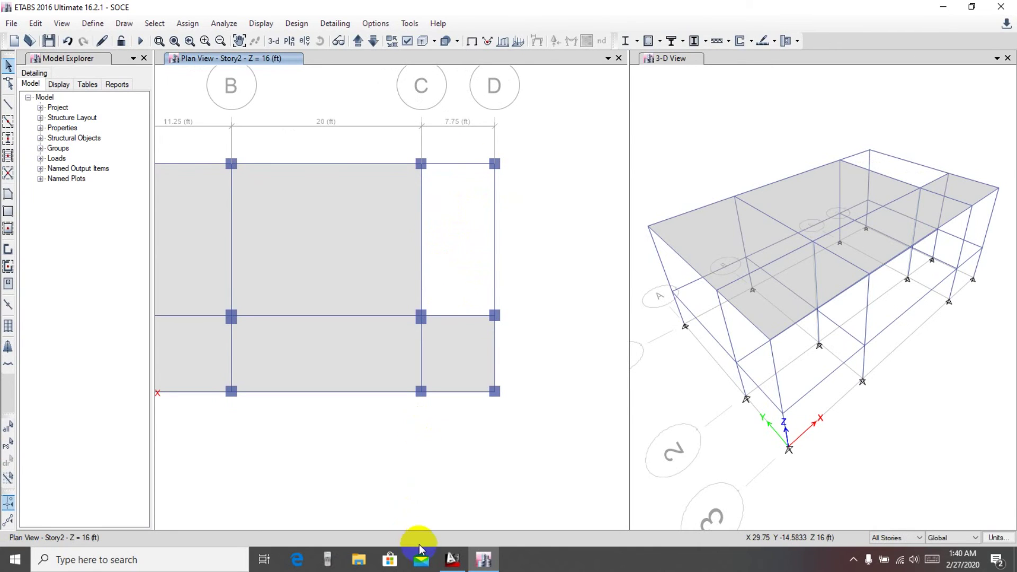
Switch to AutoCAD, check the staircase location on the residential plan against the beam and column layout, and return to ETABS.
left_click(453, 559)
scroll(556, 353, "down", 5)
mouse_move(555, 353)
middle_mouse_down()
mouse_move(597, 295)
mouse_move(704, 239)
middle_mouse_up()
scroll(352, 223, "up", 3)
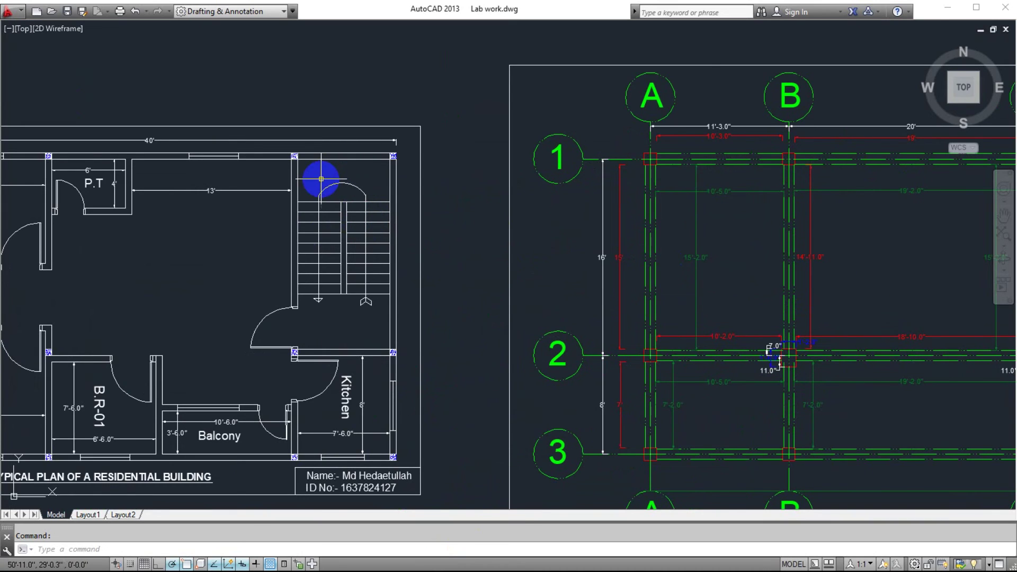
scroll(332, 291, "down", 3)
middle_click_drag(332, 291, 330, 272)
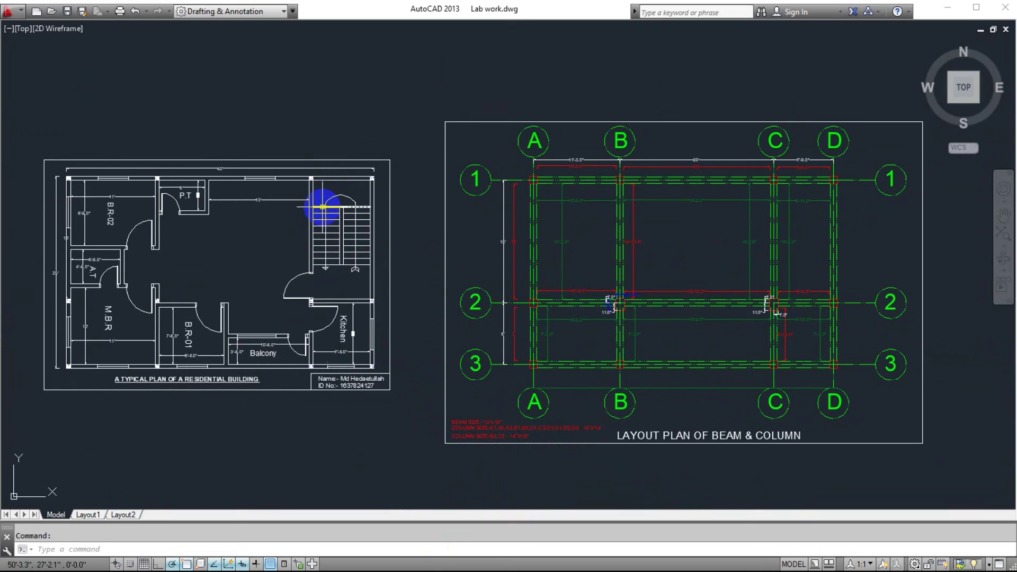
left_click(945, 7)
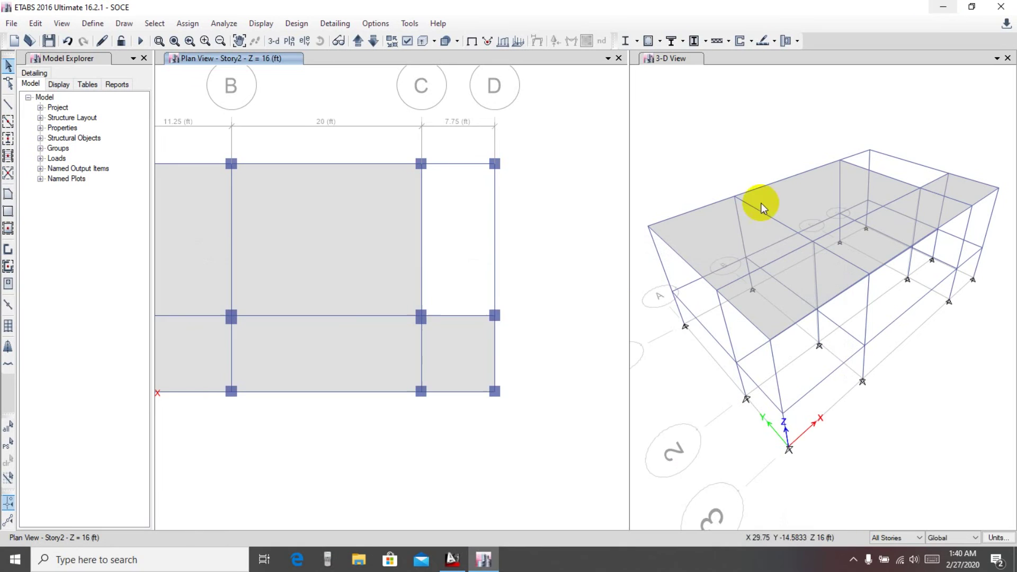
scroll(473, 336, "down", 3)
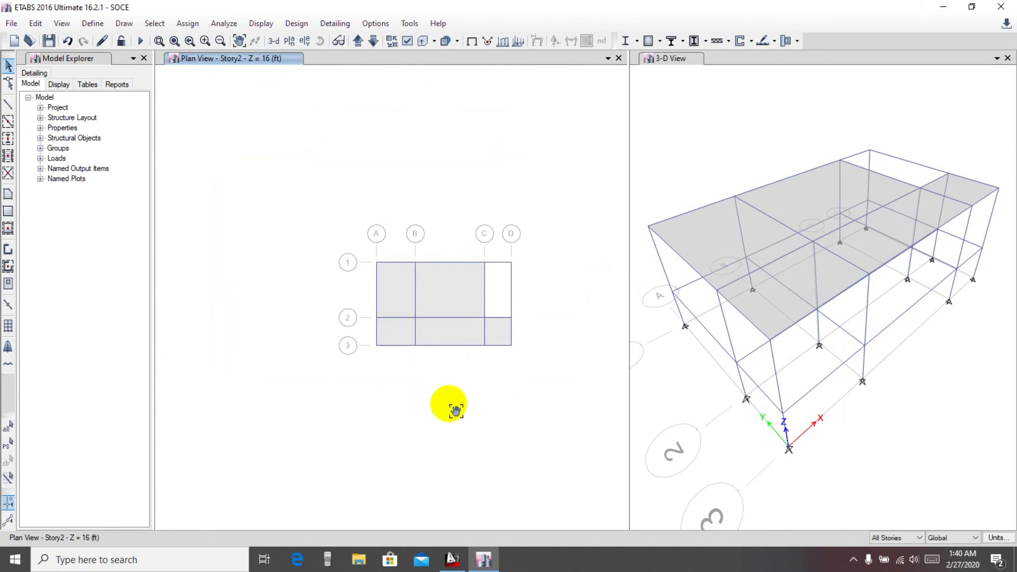
middle_click_drag(456, 410, 393, 402)
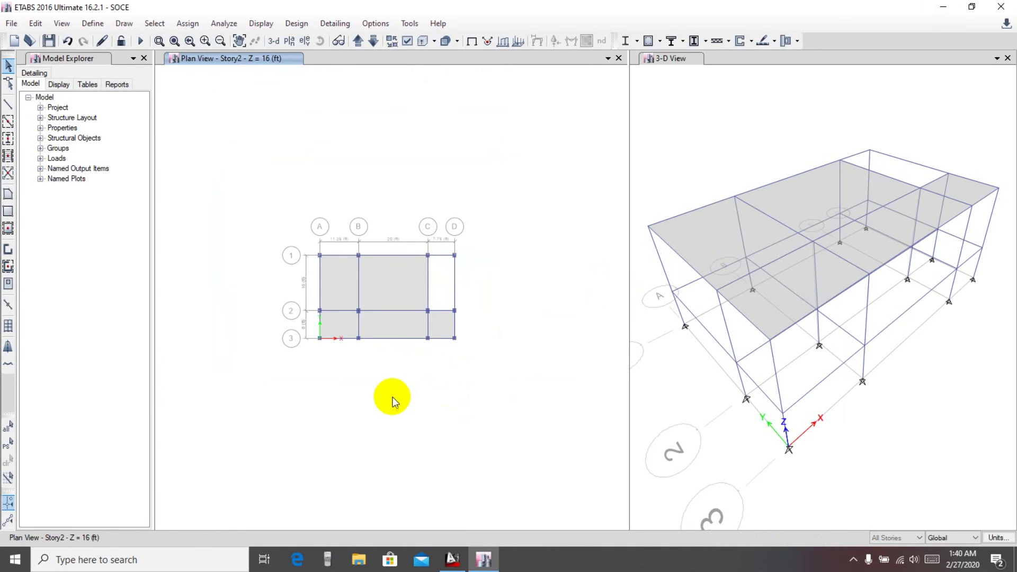
left_click(718, 128)
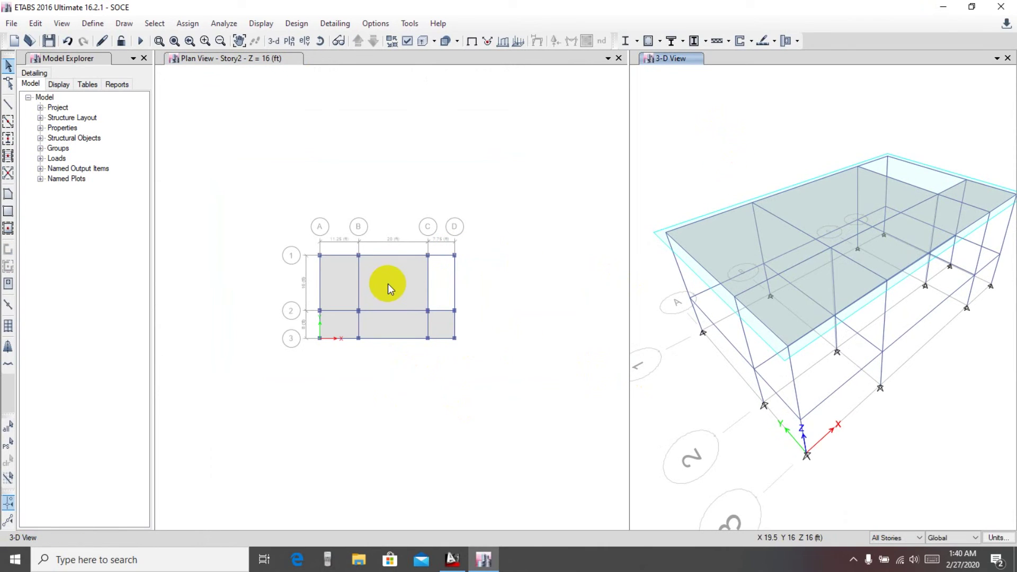
left_click(442, 353)
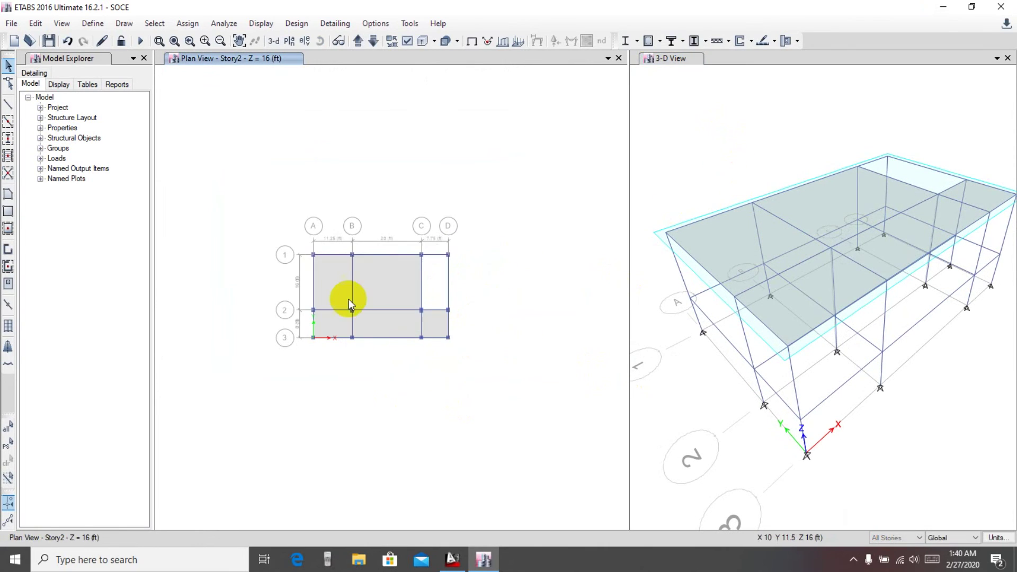
scroll(344, 278, "up", 3)
middle_click_drag(473, 154, 452, 150)
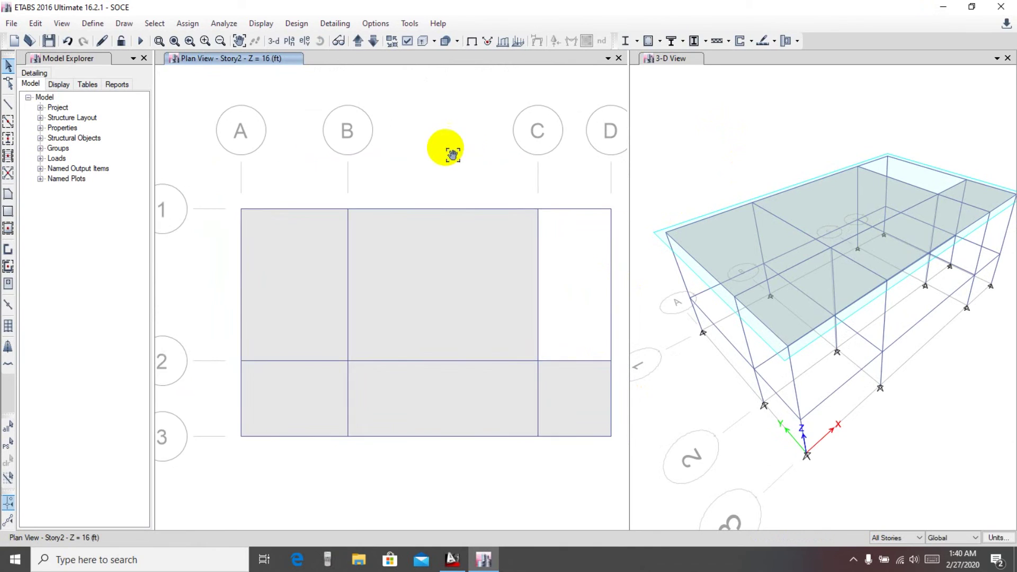
scroll(443, 300, "down", 4)
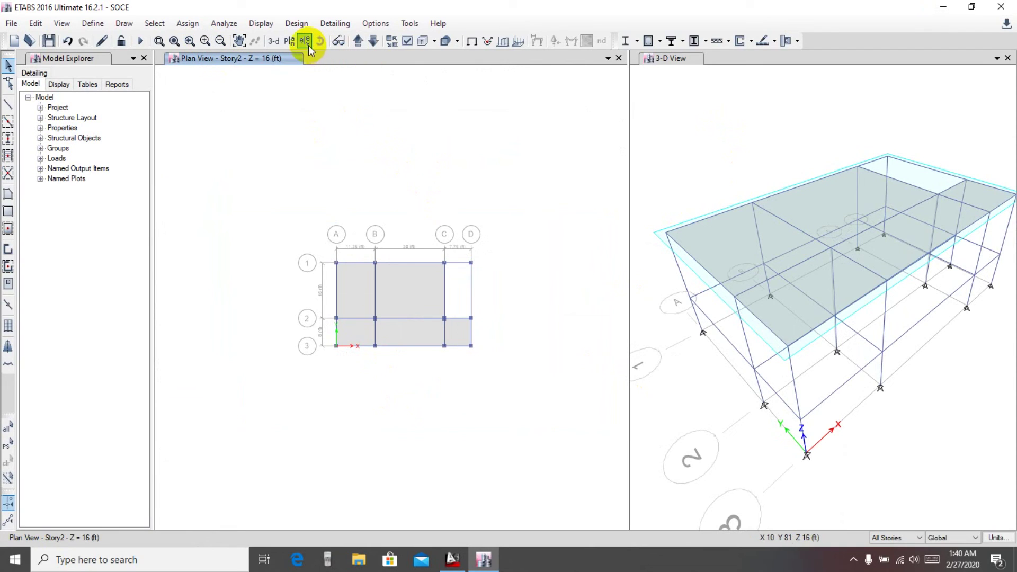
Change the plan view from Story2 to the Base level.
left_click(291, 41)
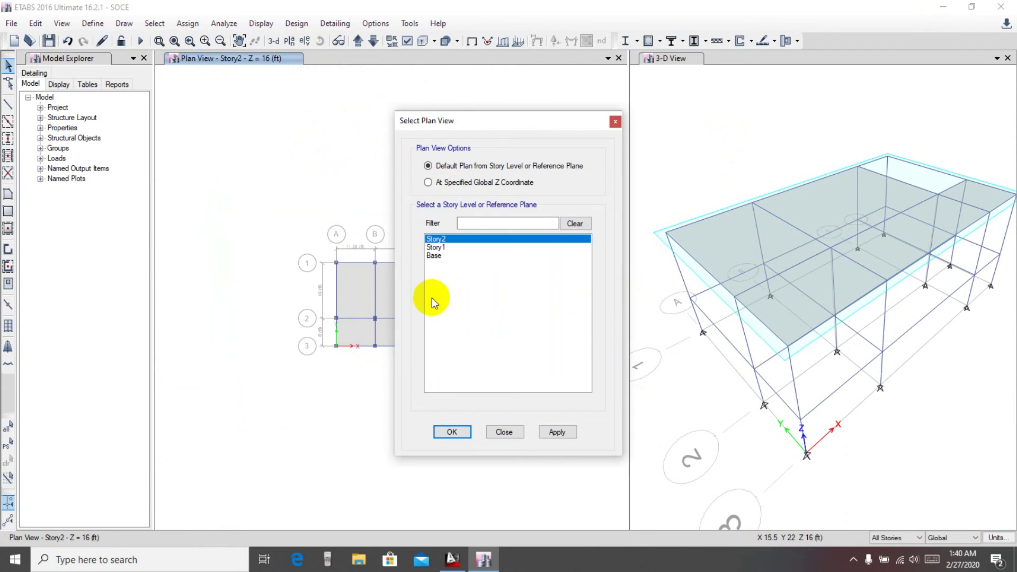
left_click(434, 255)
left_click(557, 432)
left_click(446, 435)
scroll(421, 339, "down", 4)
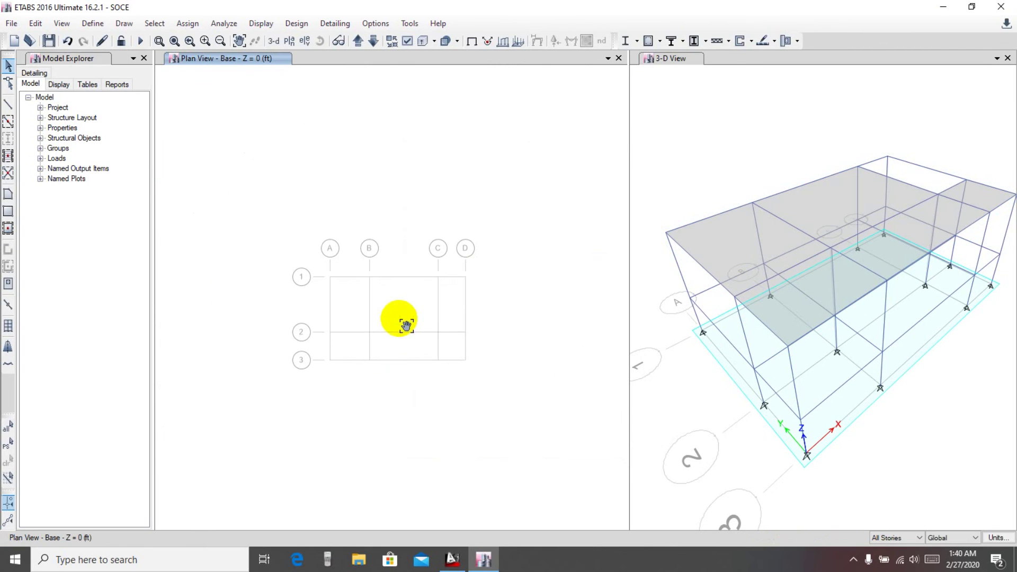
Clear the joint selection spanning all stories, limit the selection scope to One Story, and select all column base joints.
left_click_drag(294, 242, 510, 404)
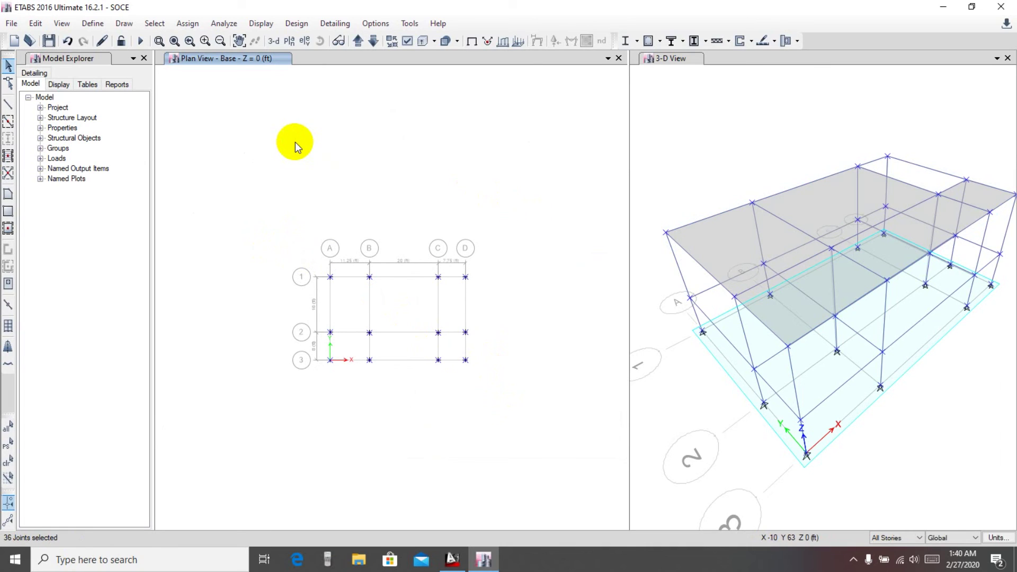
left_click(294, 142)
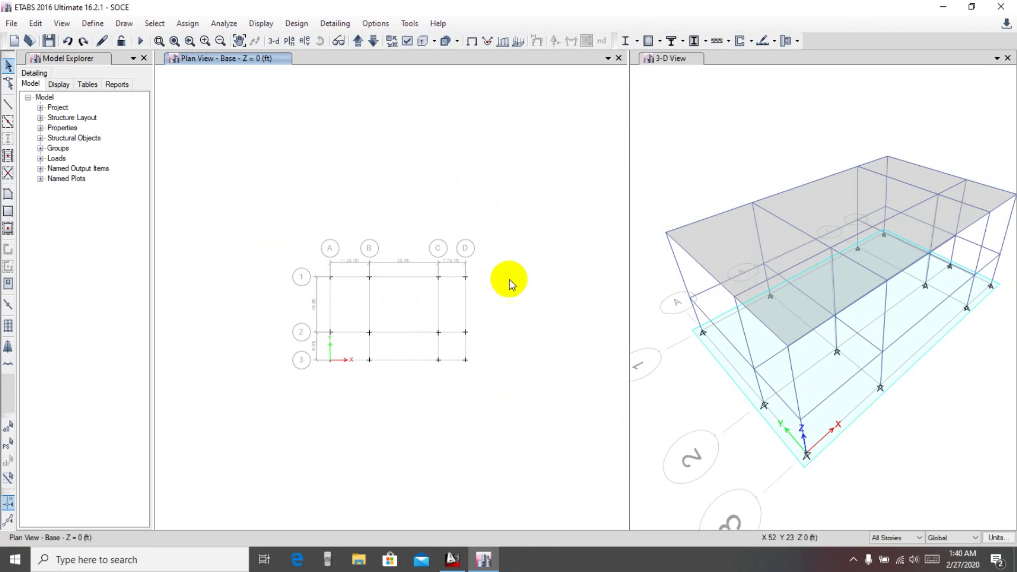
left_click(917, 537)
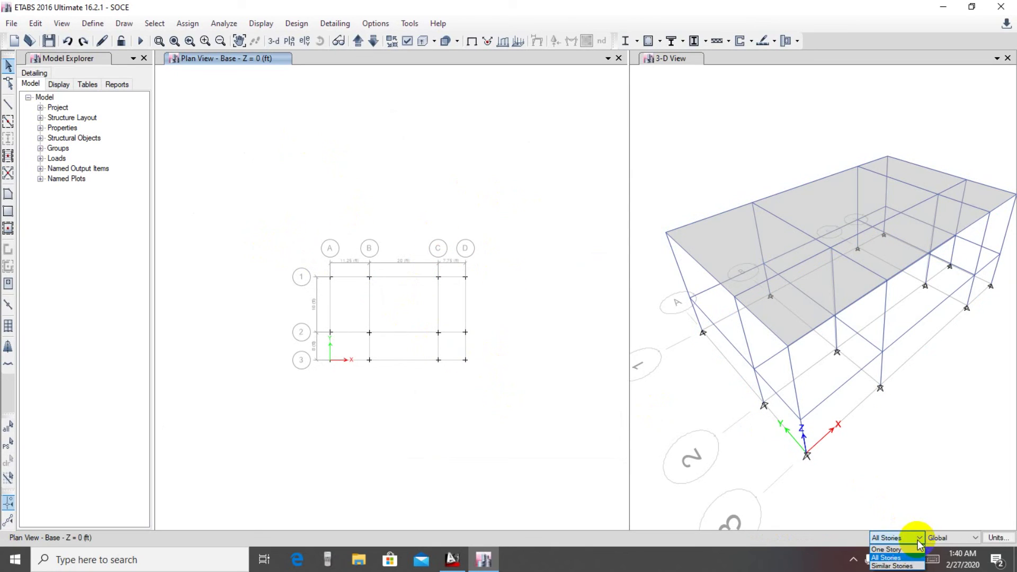
left_click(887, 550)
left_click_drag(296, 222, 527, 392)
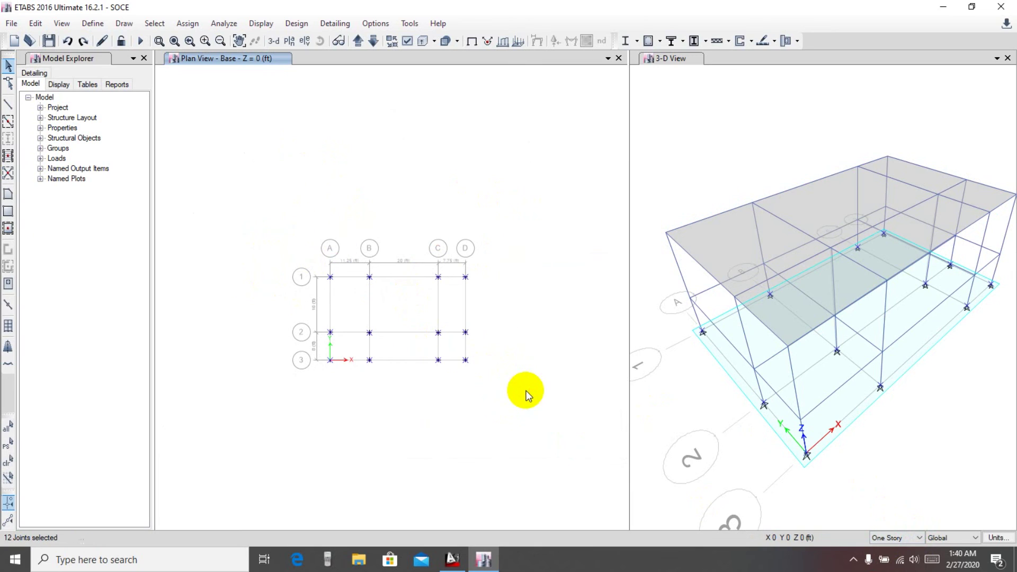
Assign fixed restraints to the selected base joints, restraining translation and rotation in X, Y and Z, and check the supports in 3D.
left_click(200, 27)
mouse_move(237, 44)
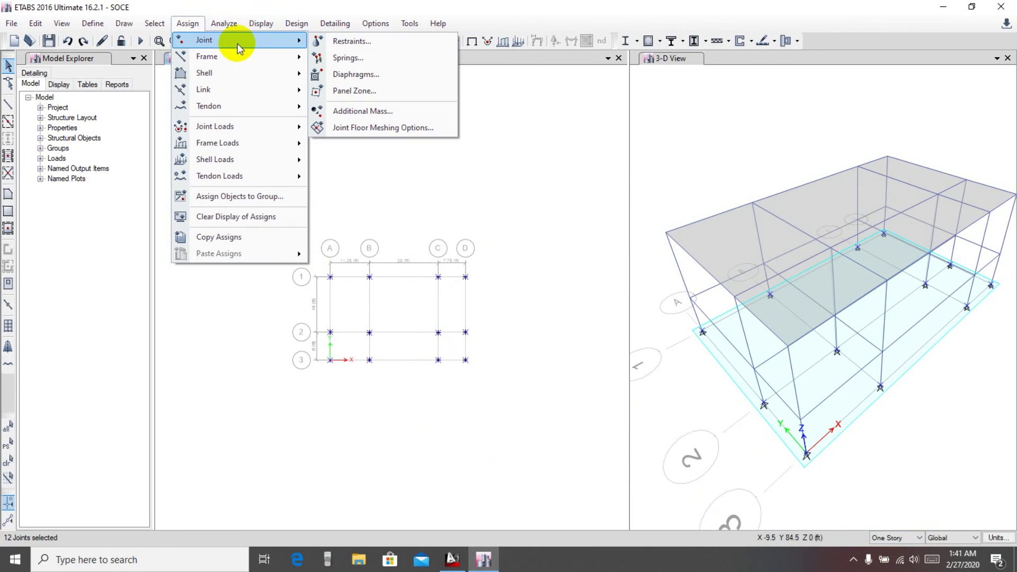
left_click(378, 41)
left_click_drag(399, 121, 395, 60)
left_click(411, 180)
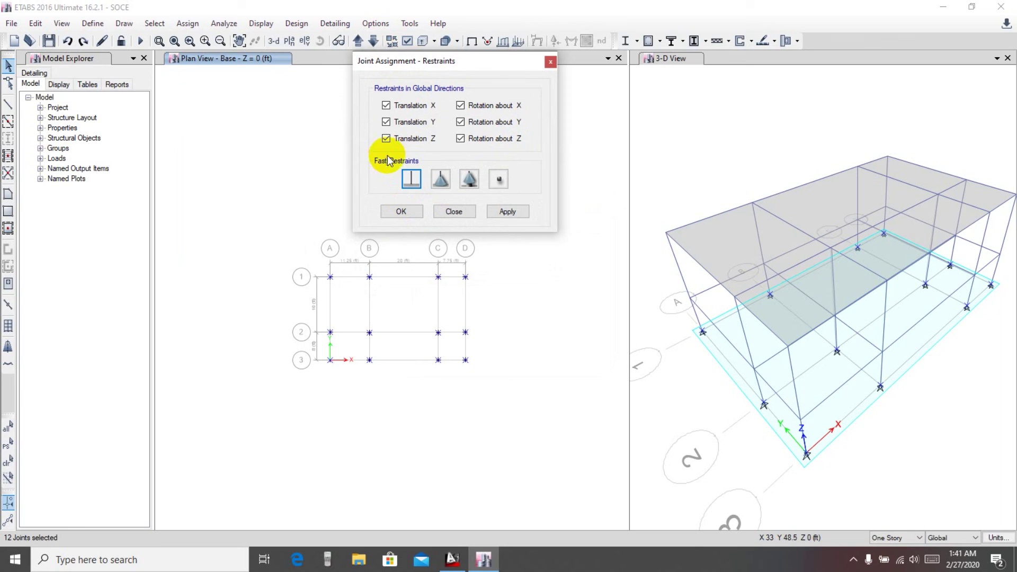
left_click(506, 211)
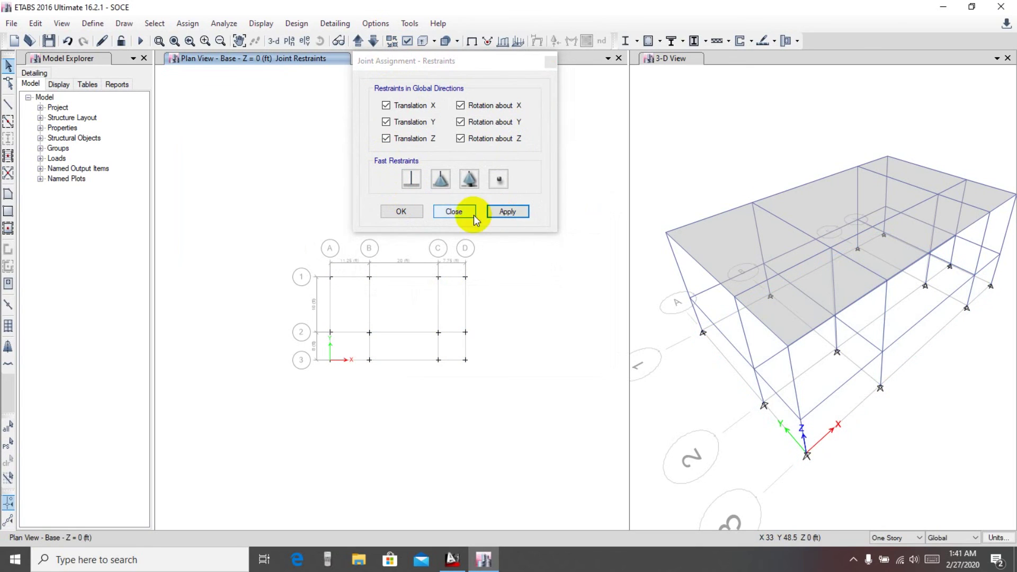
left_click(401, 211)
scroll(712, 381, "up", 3)
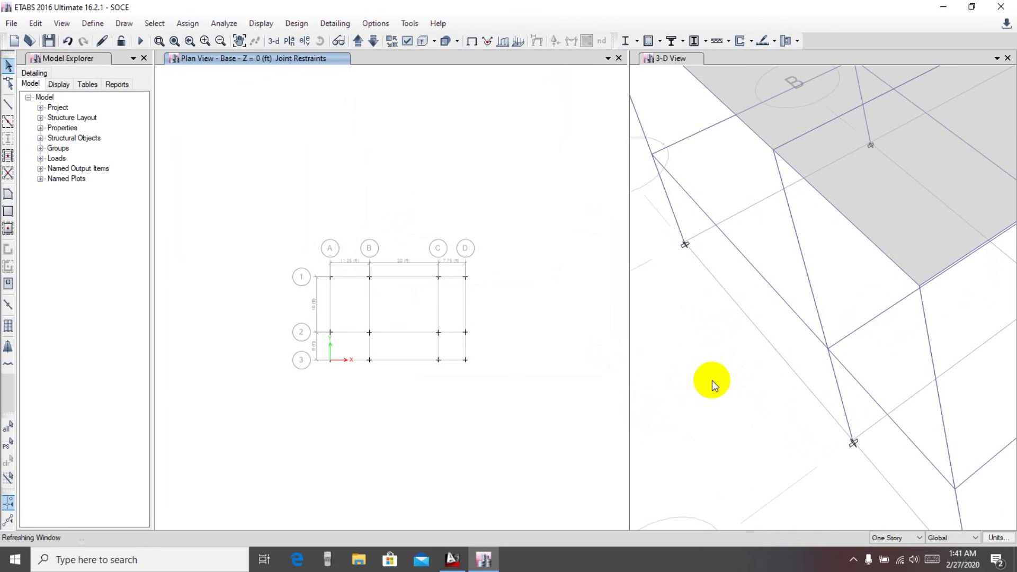
scroll(757, 390, "down", 4)
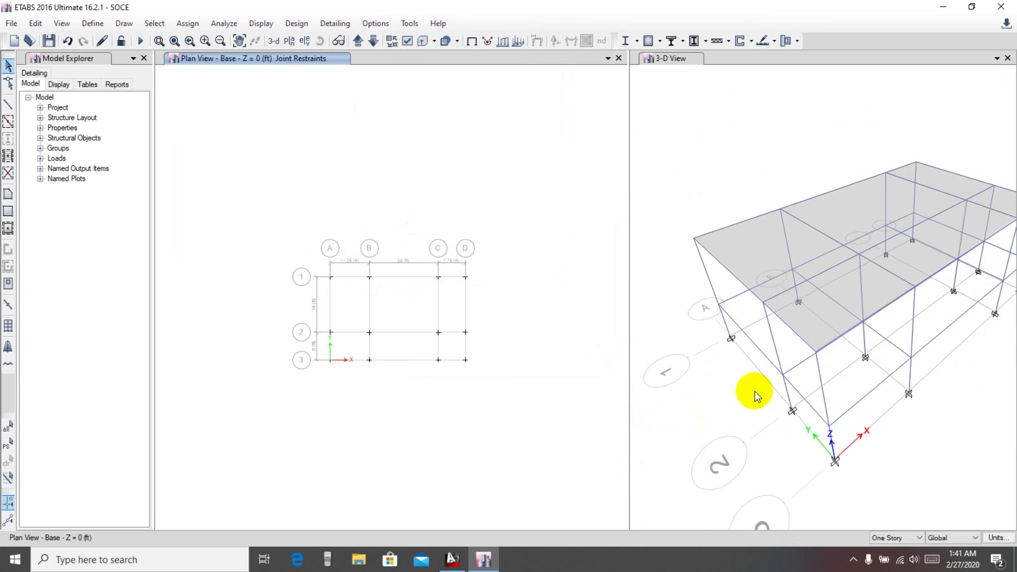
middle_click_drag(756, 390, 753, 374)
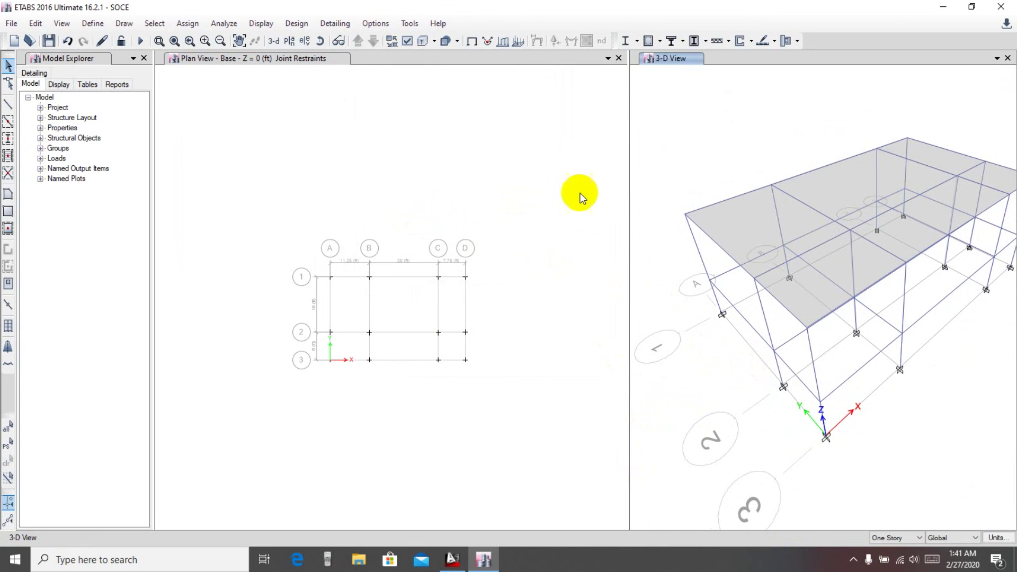
Enlarge the 3D view beside the plan and display the building's beams and columns as extruded frames.
left_click_drag(626, 221, 559, 220)
middle_click_drag(711, 107, 712, 120)
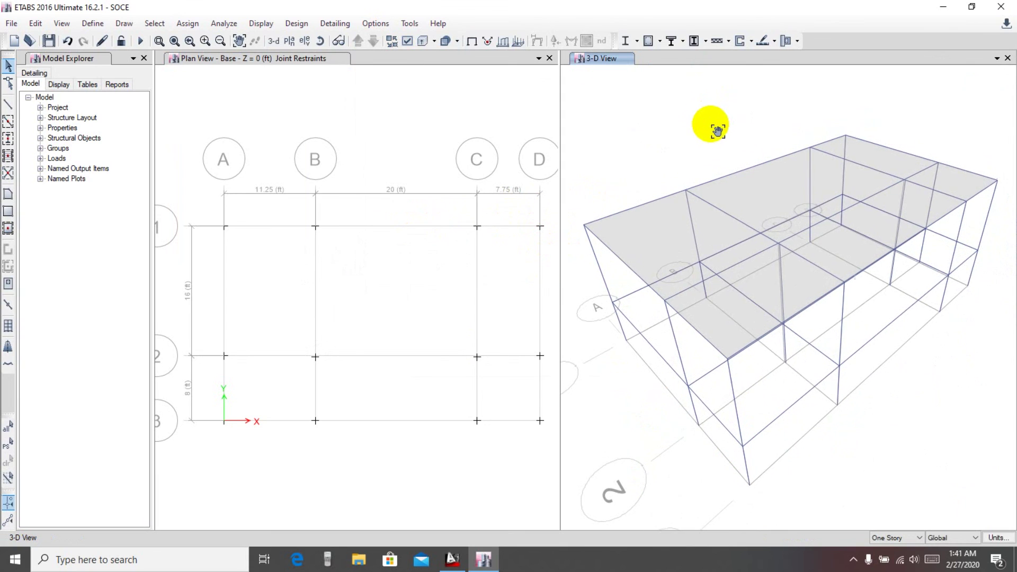
left_click_drag(557, 105, 515, 109)
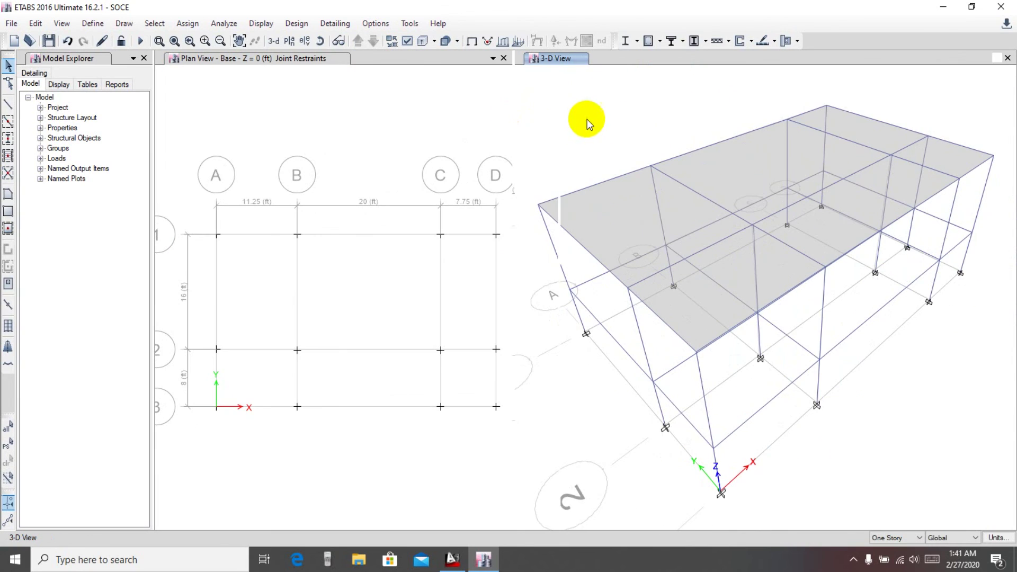
left_click(423, 45)
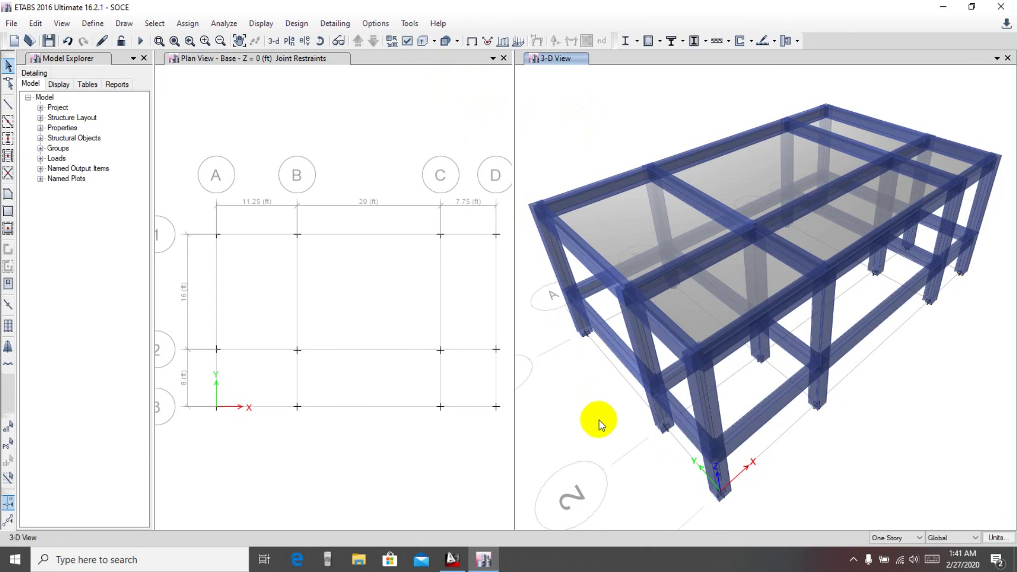
Examine the extruded building model in 3D, checking the beams, columns, slabs and base supports as a whole and close up.
scroll(618, 409, "up", 2)
scroll(678, 325, "down", 3)
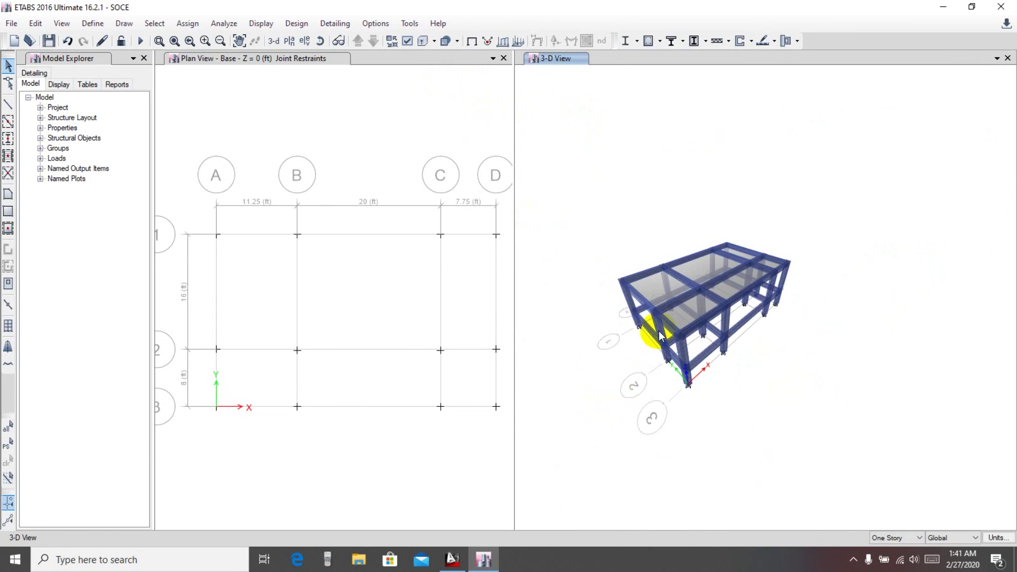
scroll(625, 356, "up", 3)
middle_click_drag(624, 356, 606, 402)
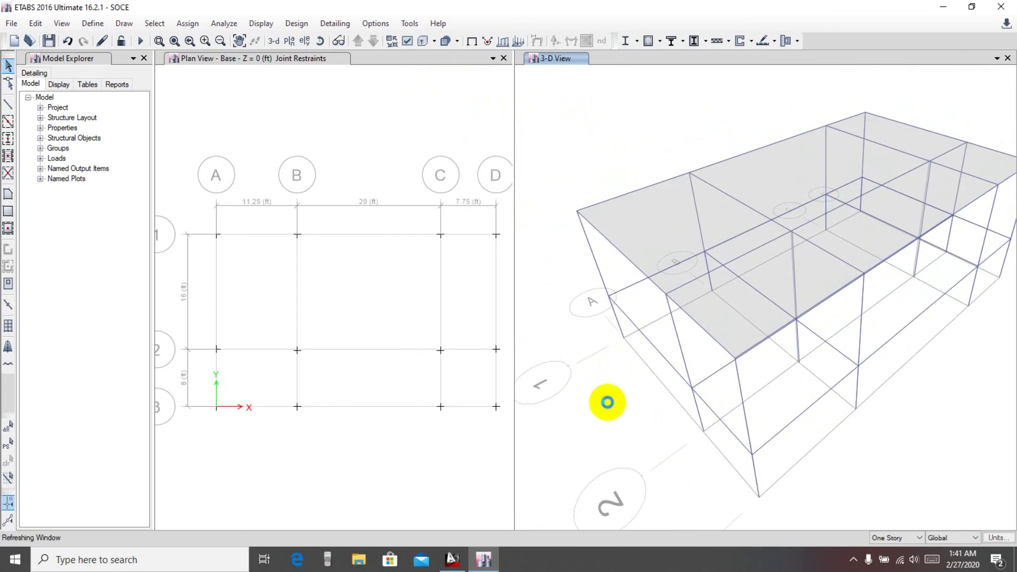
middle_click_drag(932, 375, 918, 391)
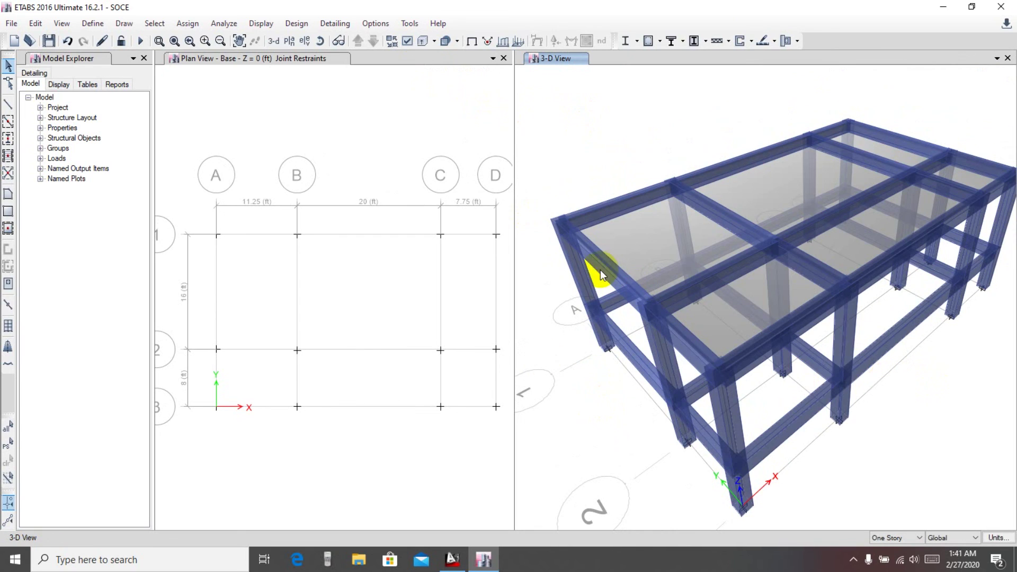
scroll(648, 445, "down", 3)
middle_click_drag(647, 444, 710, 391)
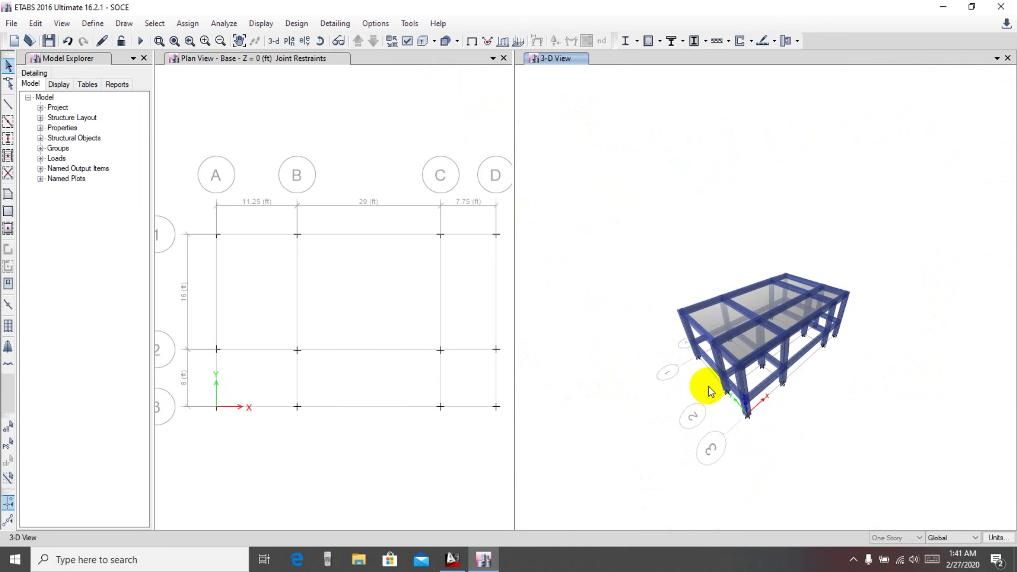
middle_click_drag(613, 389, 617, 387)
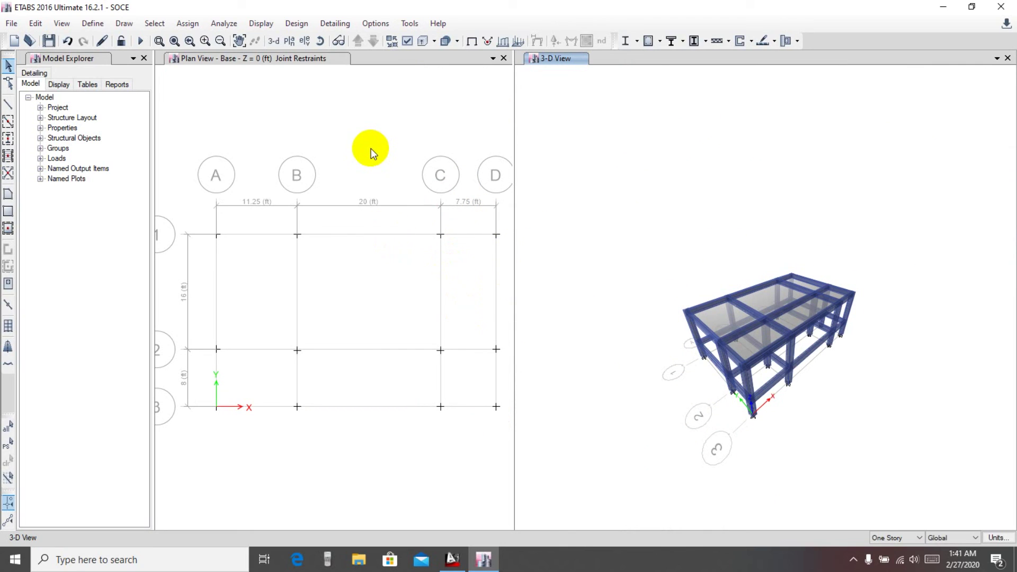
scroll(654, 271, "up", 5)
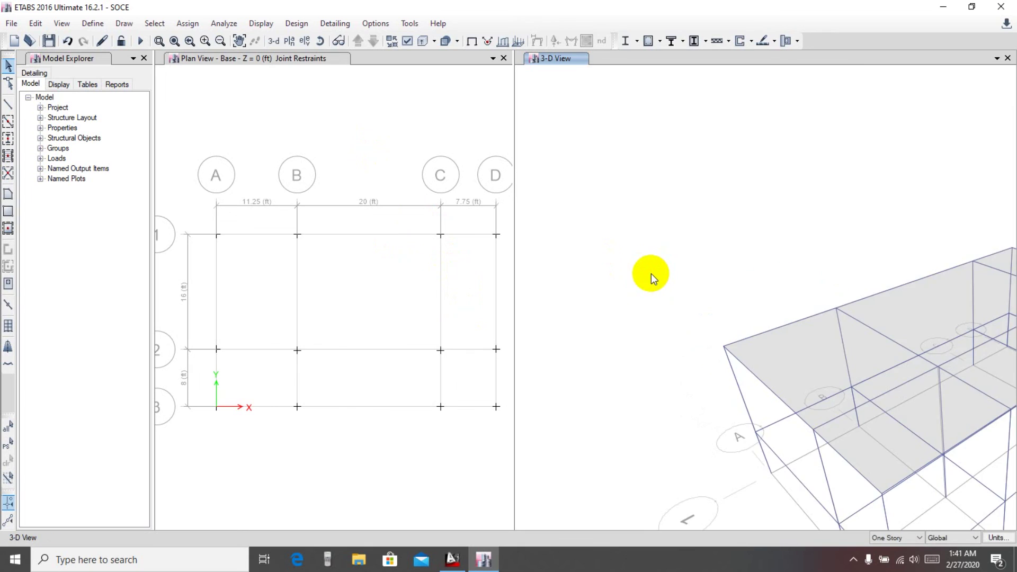
middle_click_drag(645, 298, 560, 218)
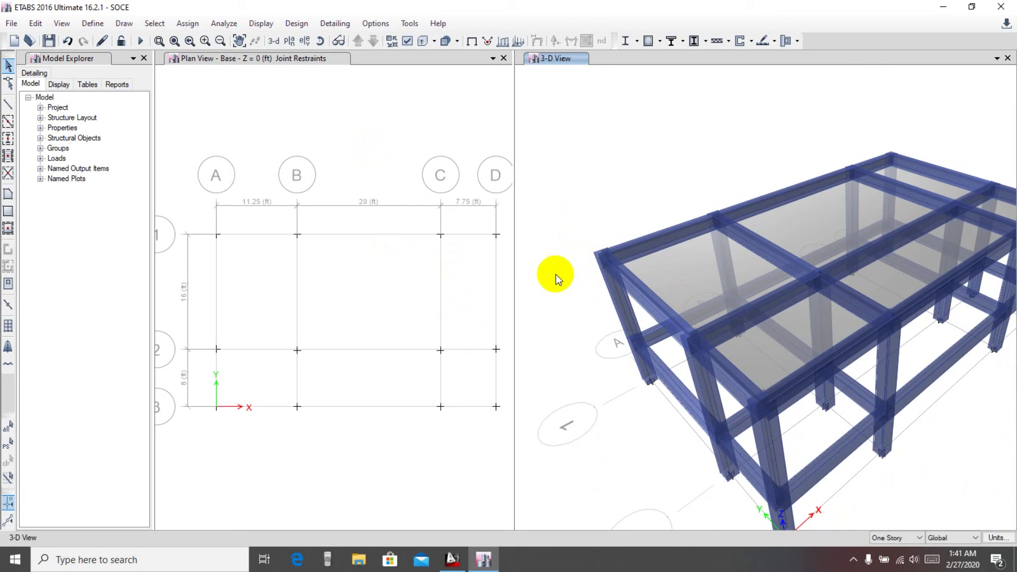
middle_click_drag(583, 234, 548, 308, "shift")
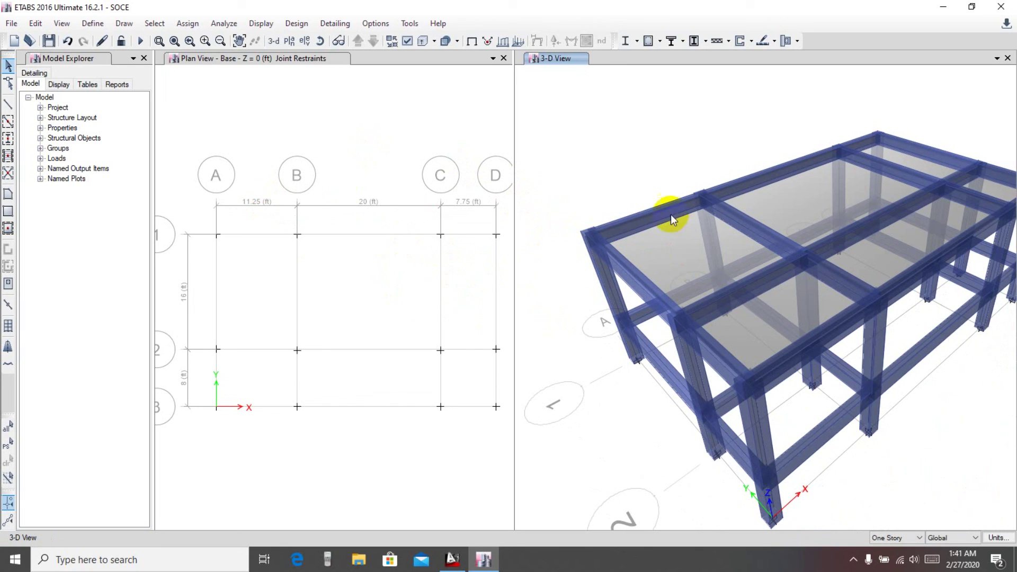
middle_click_drag(999, 154, 847, 149, "shift")
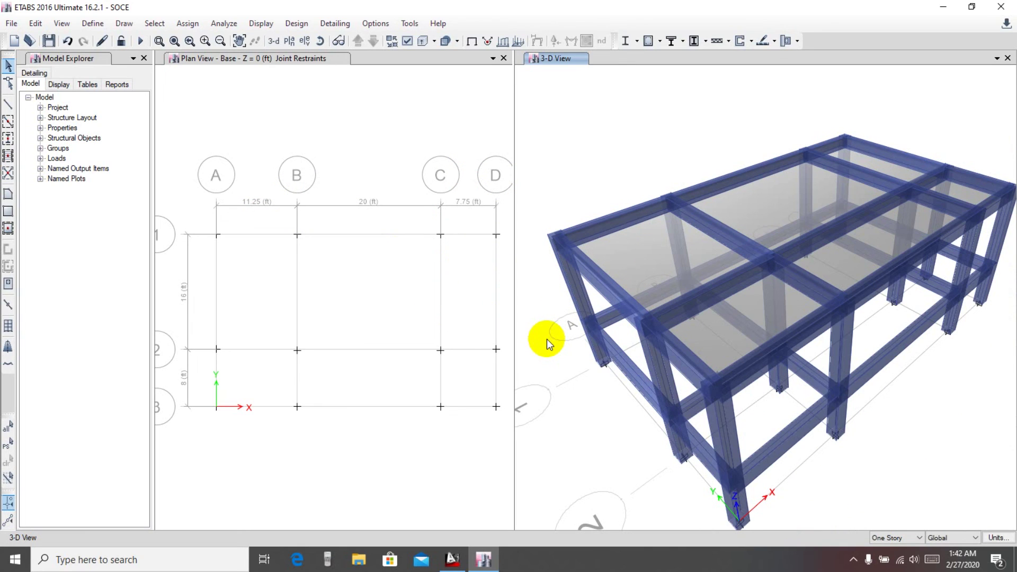
middle_click_drag(546, 339, 581, 382)
scroll(621, 385, "down", 5)
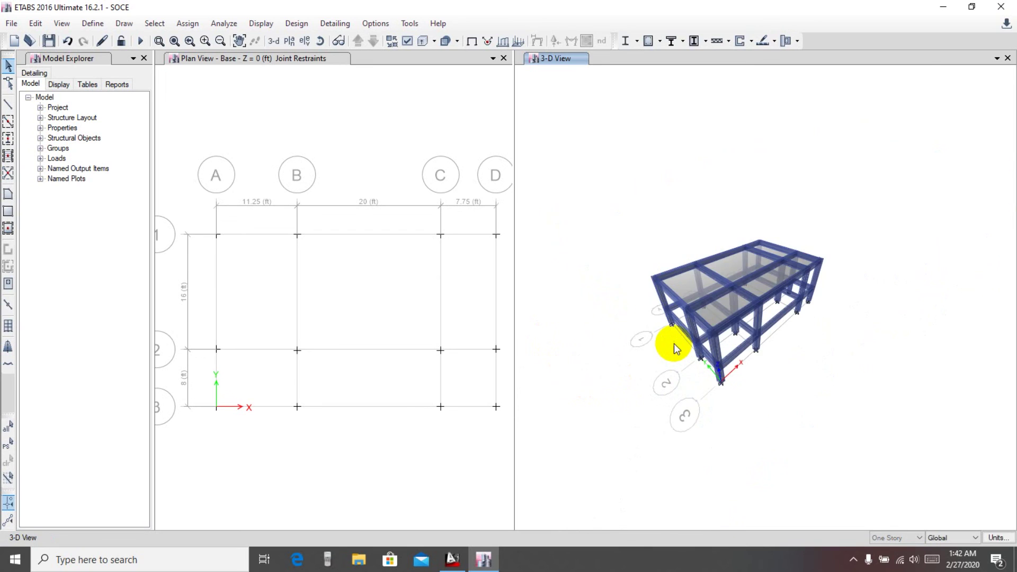
scroll(674, 343, "up", 5)
middle_click_drag(674, 344, 626, 393)
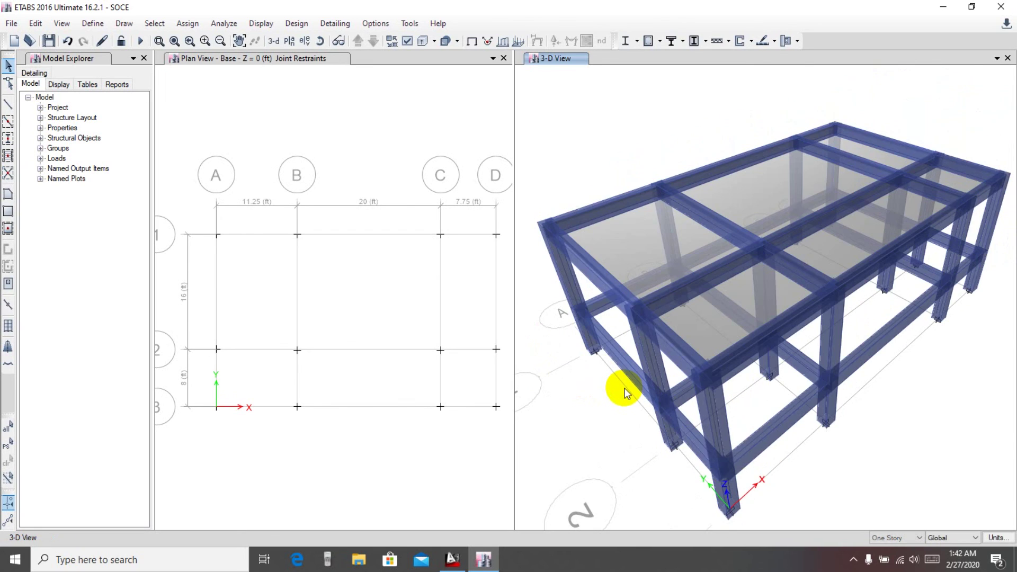